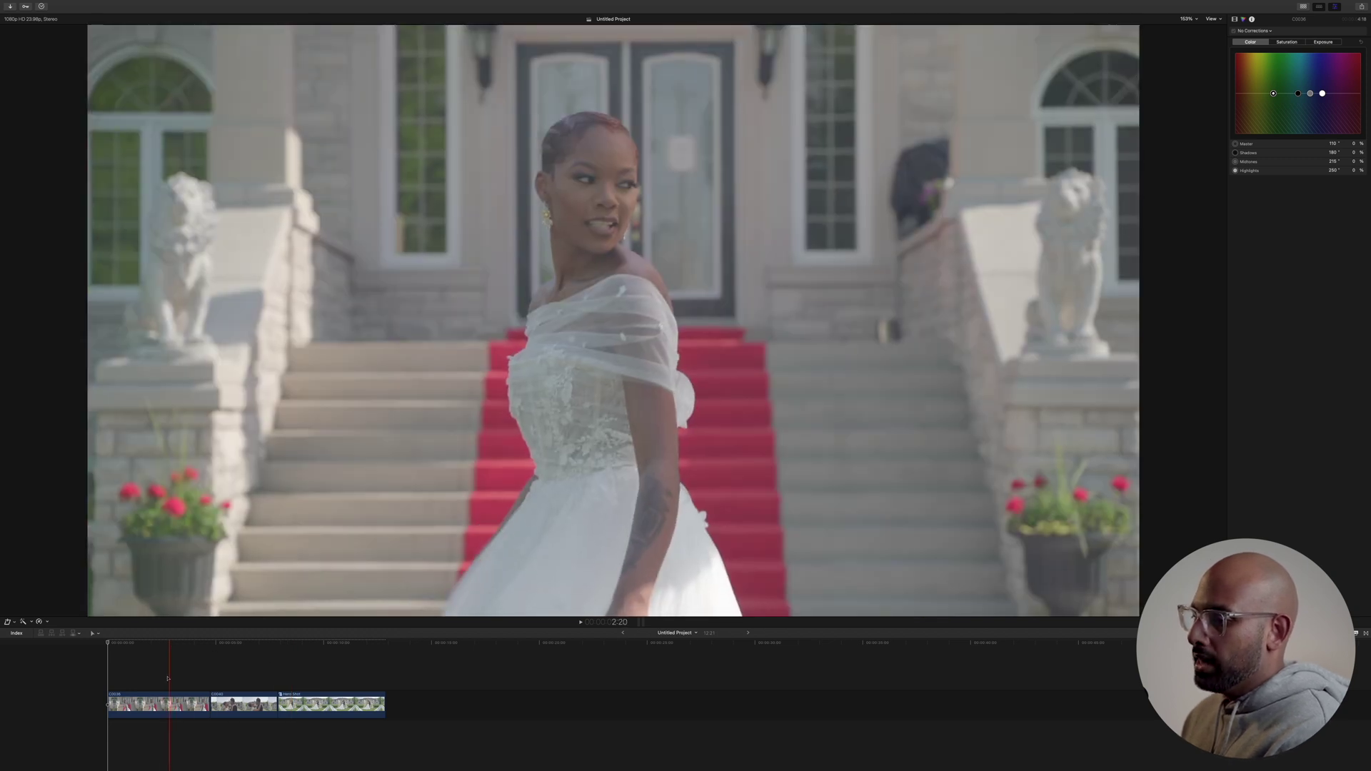
- Select clip C0036, park the playhead at 2:15, and bring up the Color Board Exposure pane
left_click(157, 705)
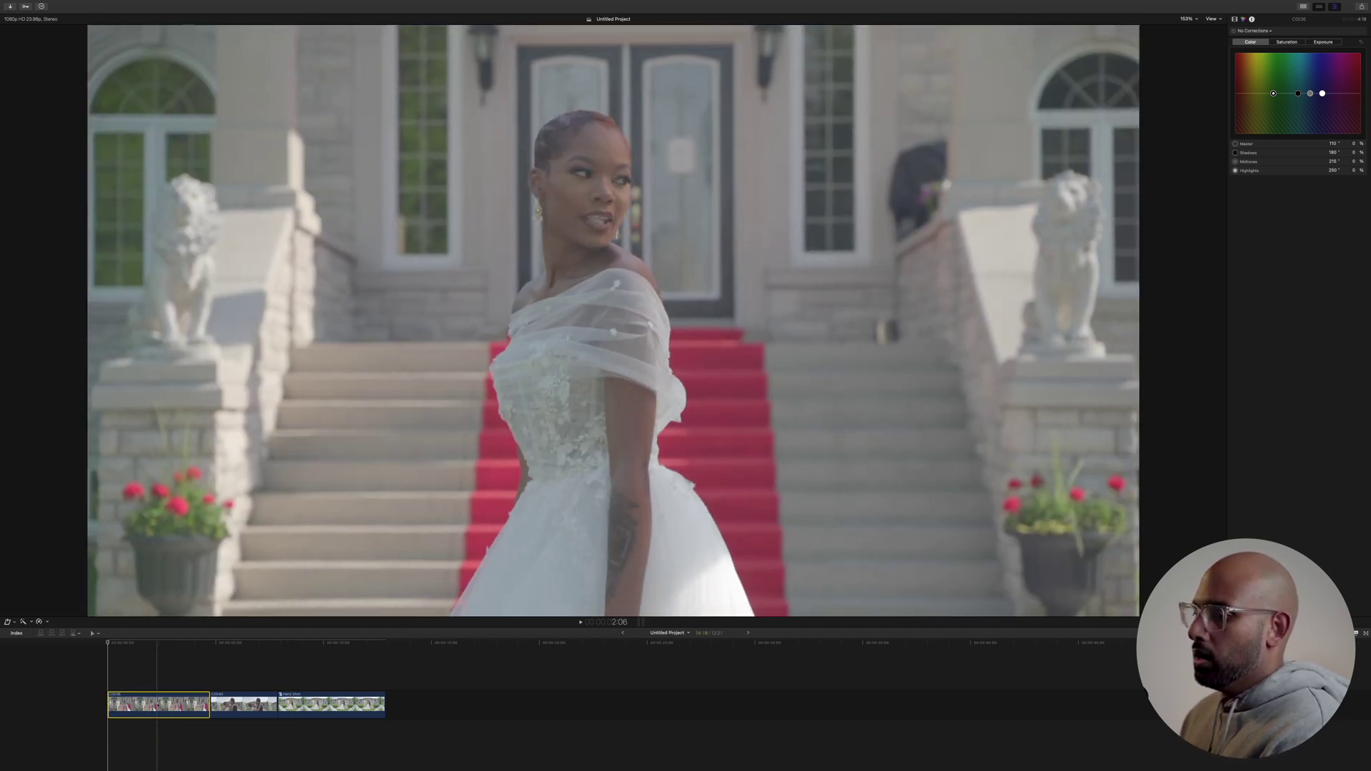
left_click(165, 643)
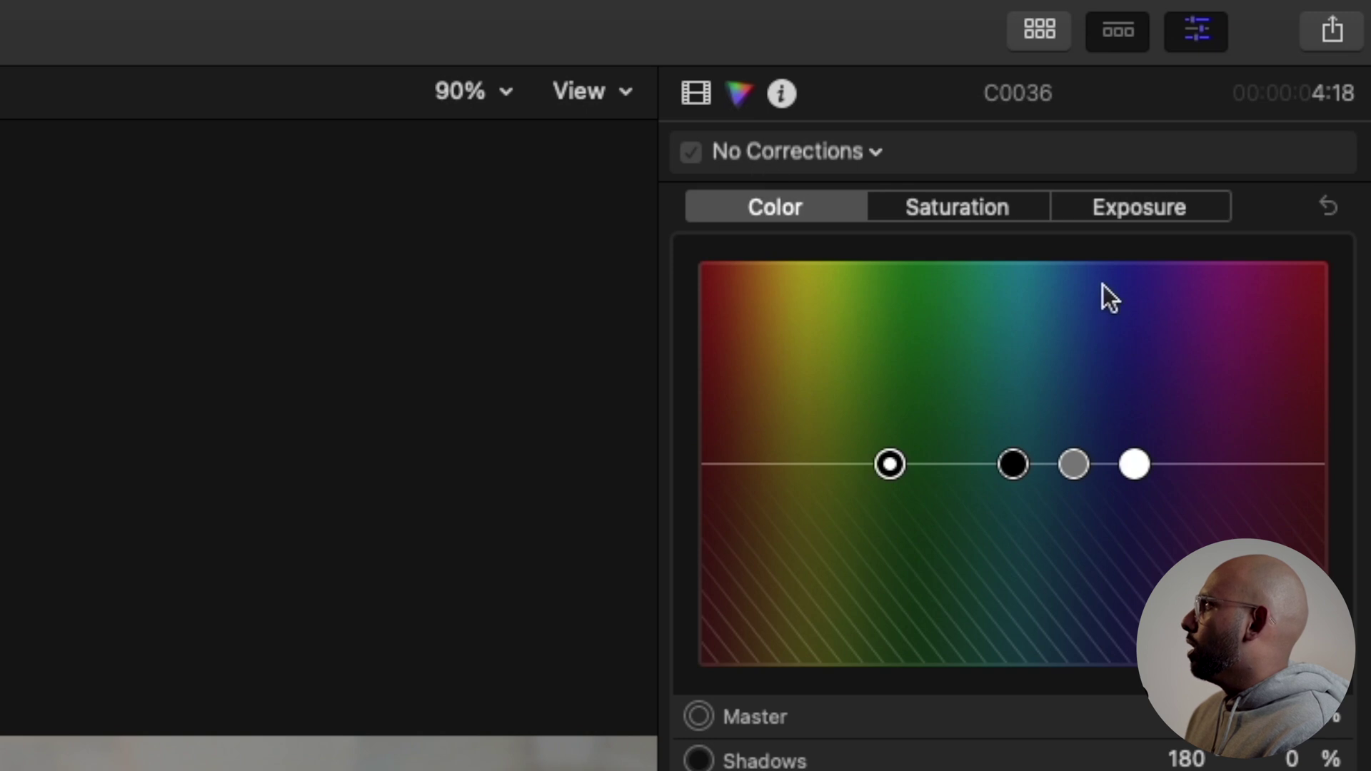
left_click(1174, 208)
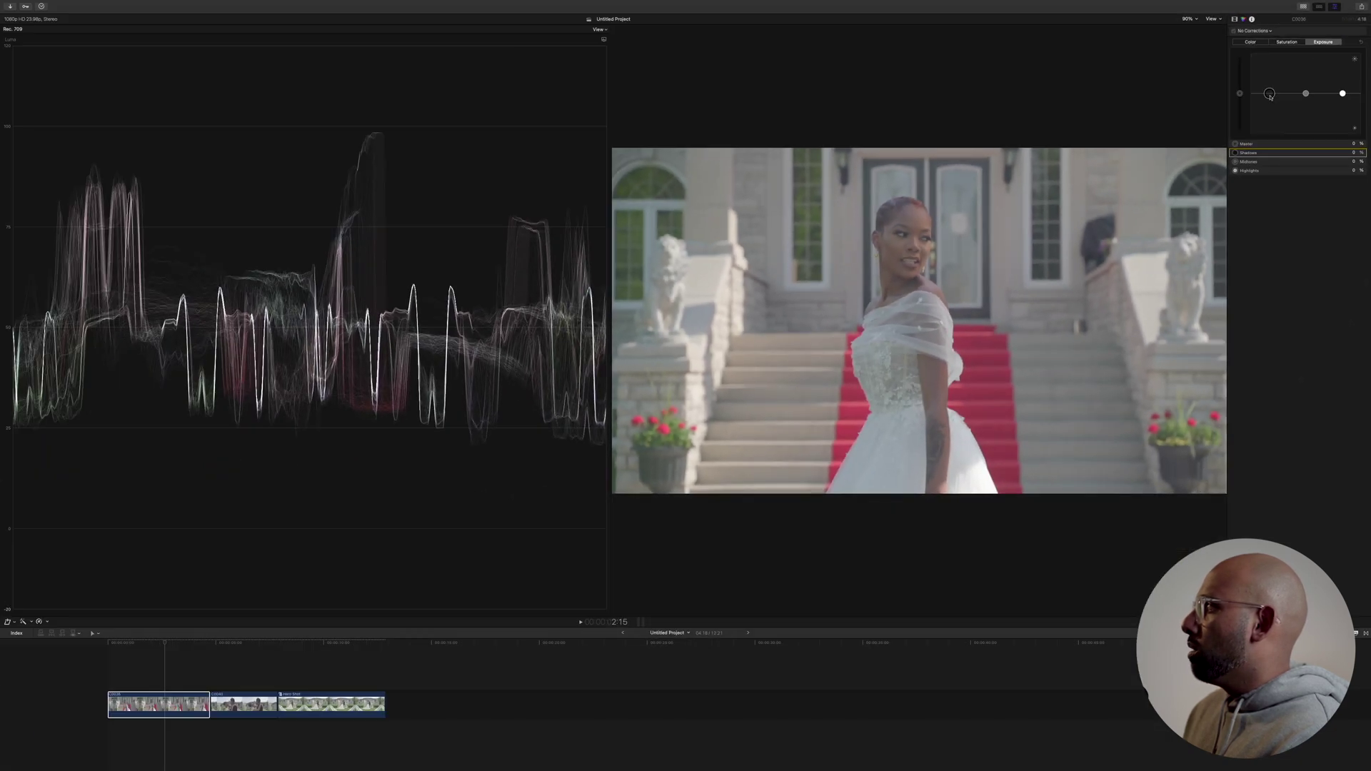
- In the Color Board exposure, pull the shadows down and raise the highlights and midtones
left_click(1087, 263)
left_click_drag(1269, 94, 1269, 117)
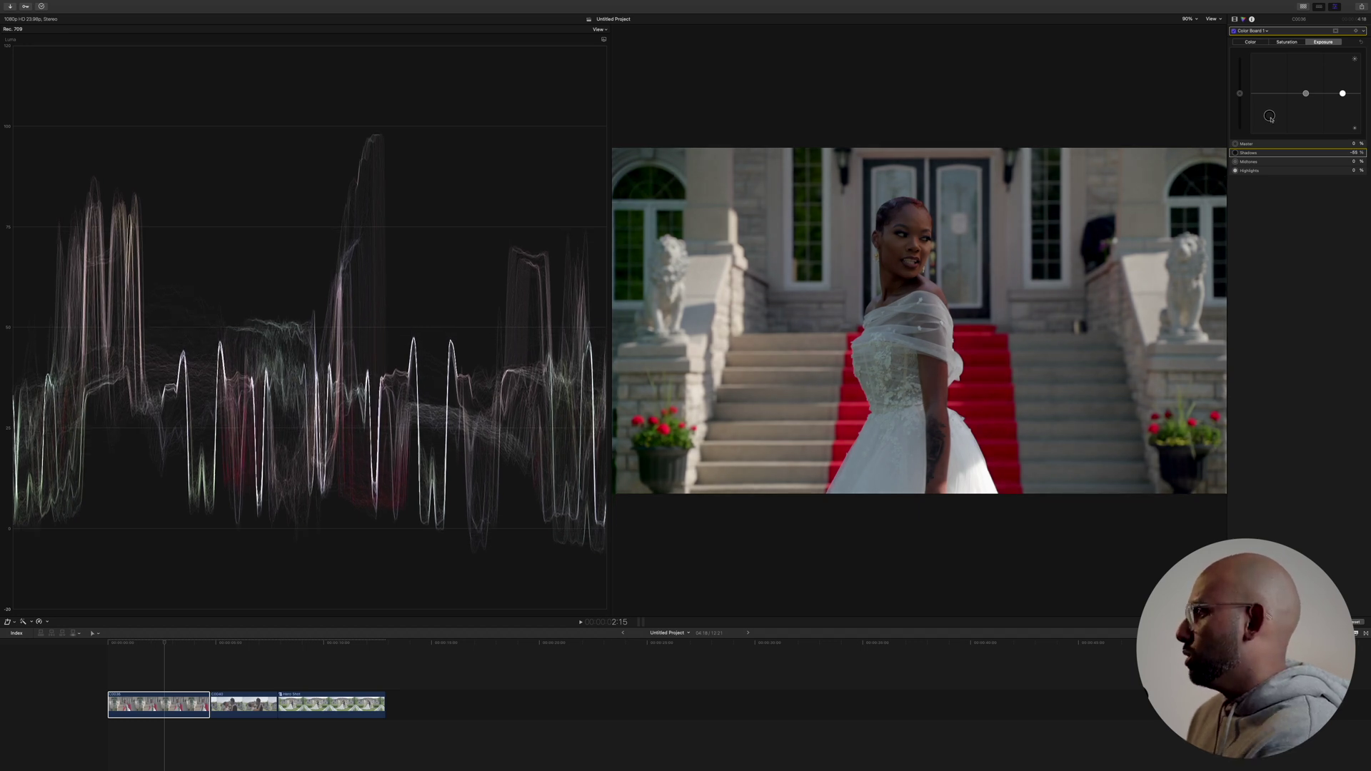
left_click_drag(1269, 117, 1270, 117)
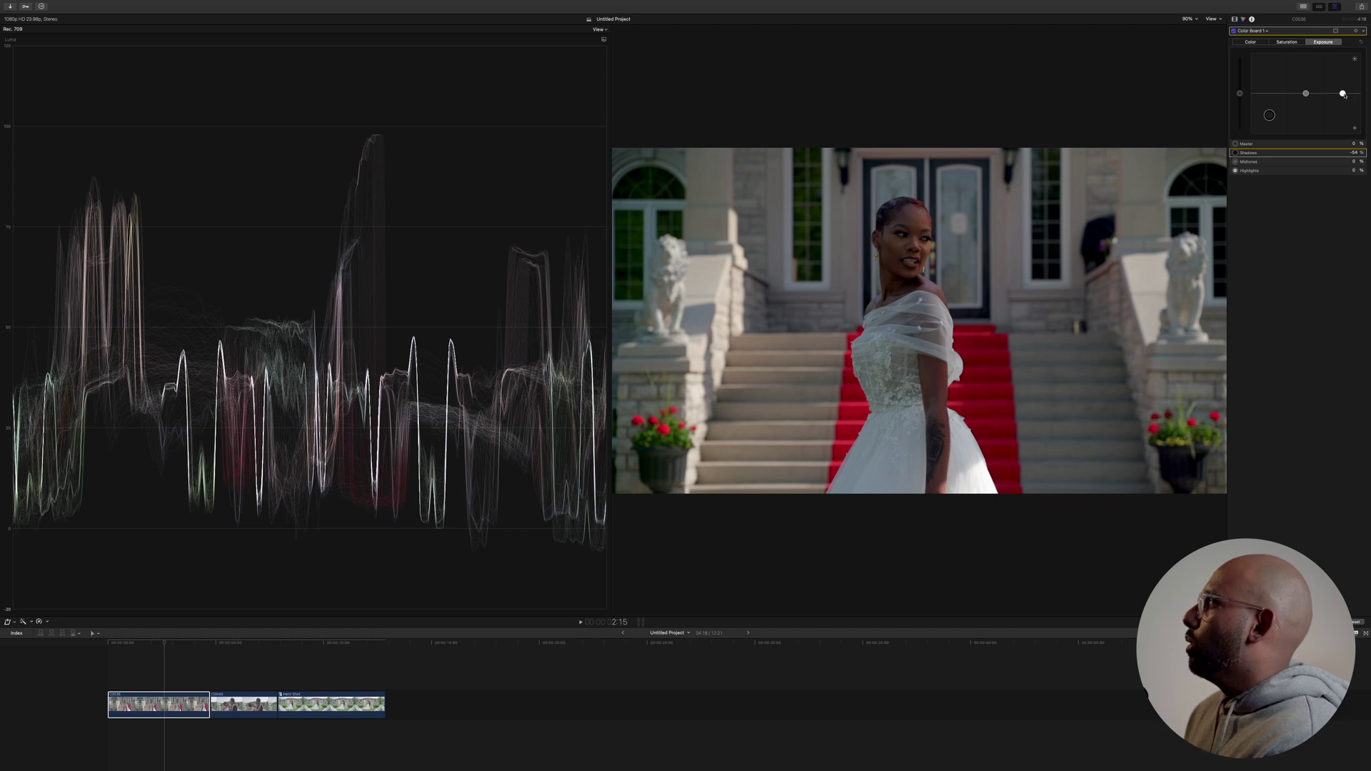
left_click(1342, 94)
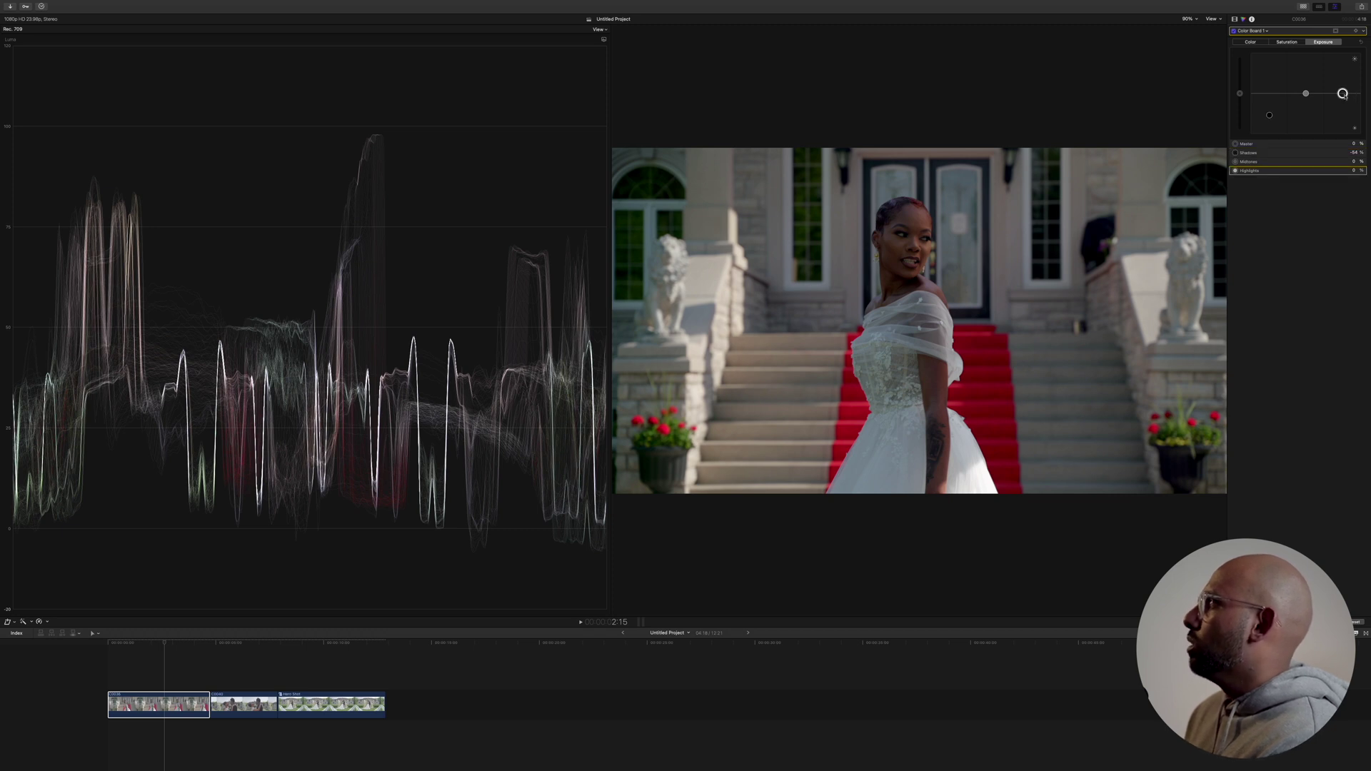
left_click_drag(1342, 93, 1342, 77)
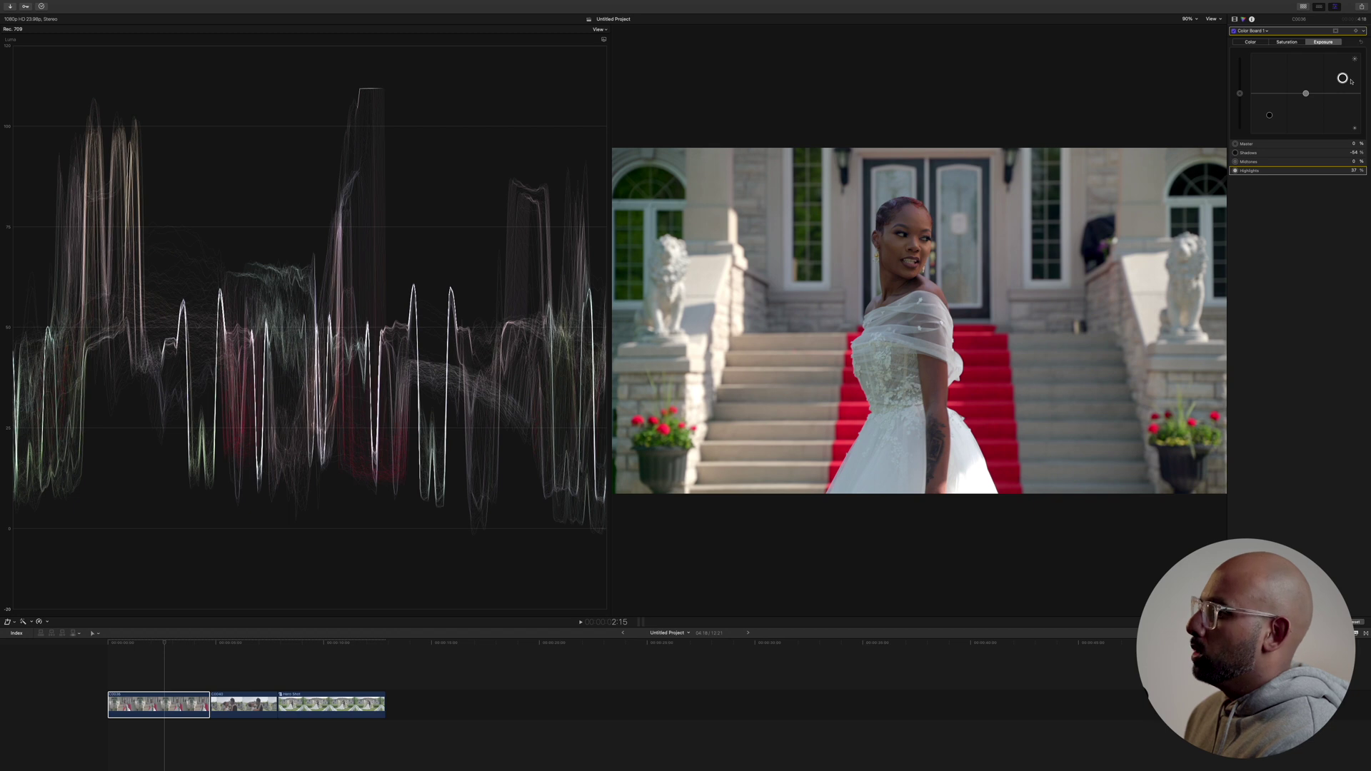
left_click_drag(1306, 94, 1318, 76)
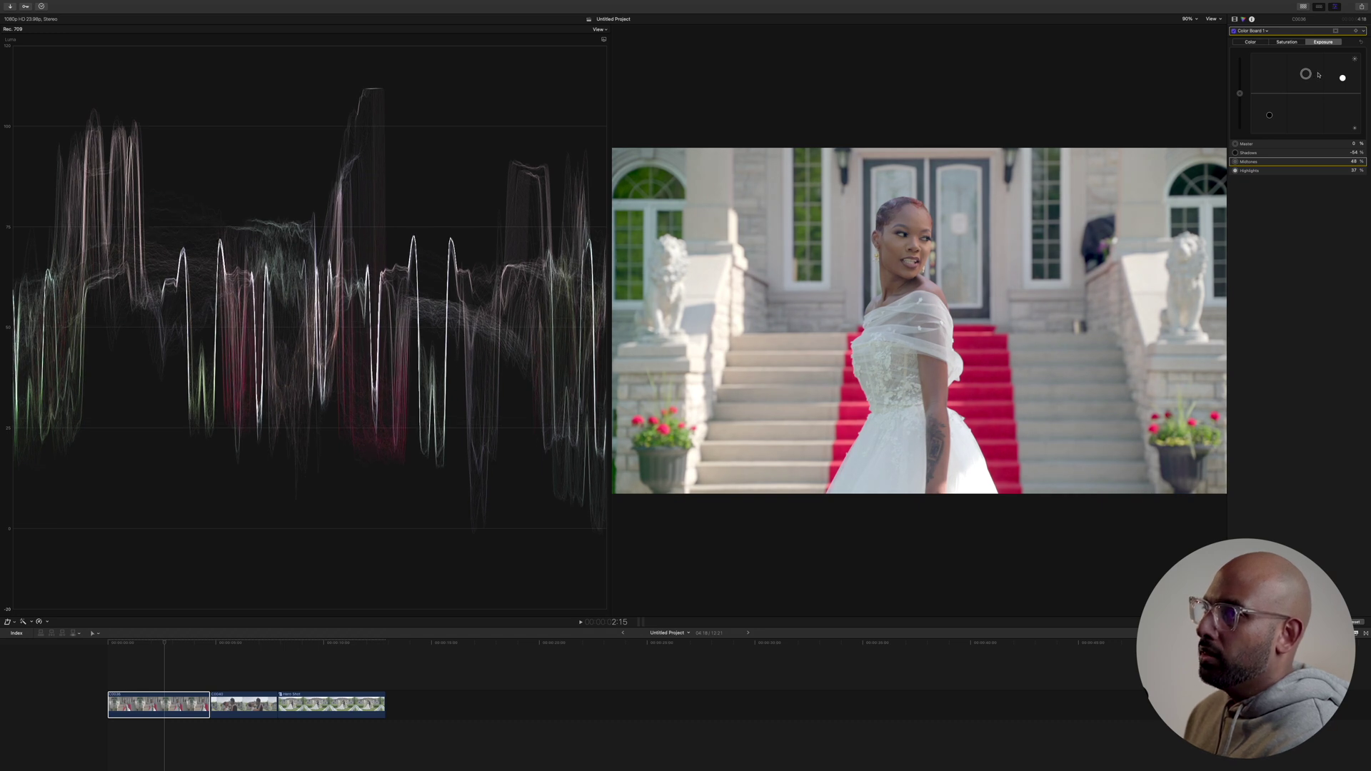
left_click_drag(1319, 75, 1318, 77)
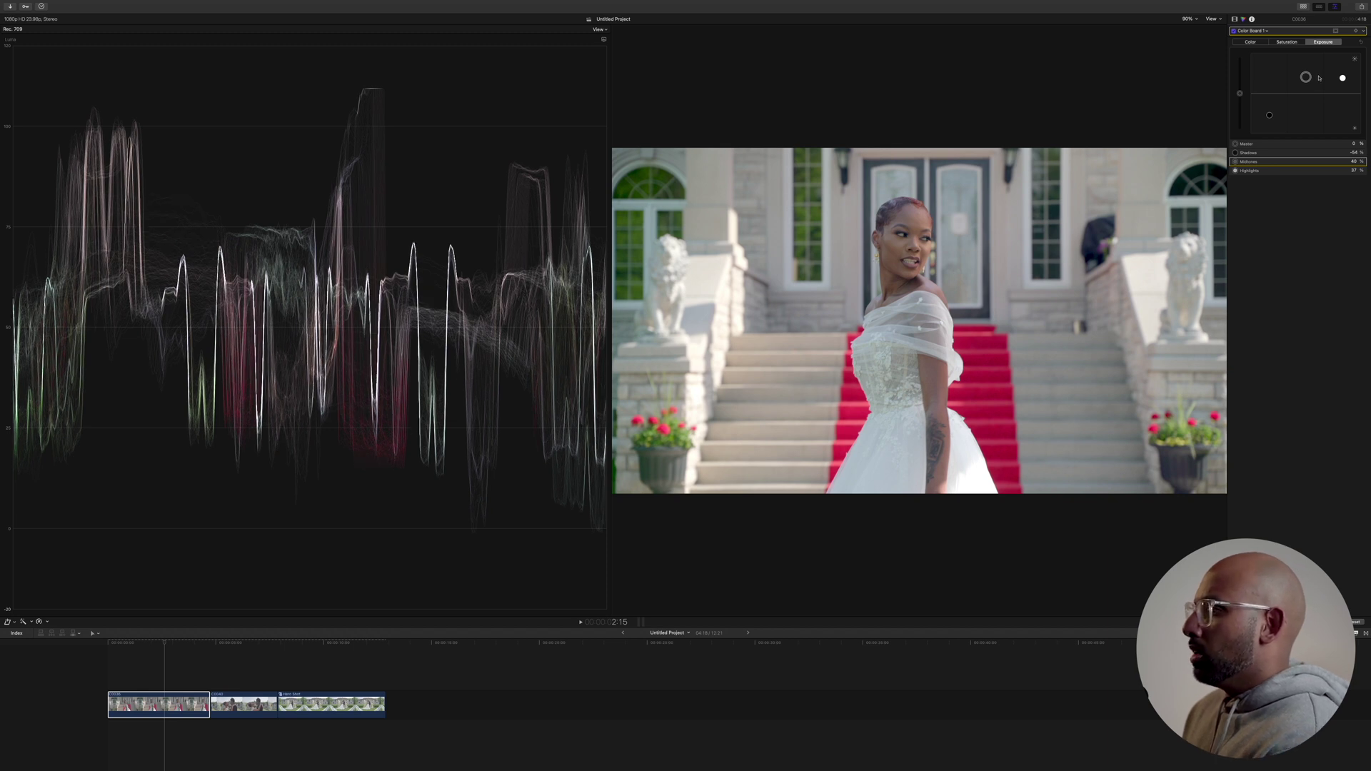
left_click_drag(1319, 78, 1319, 79)
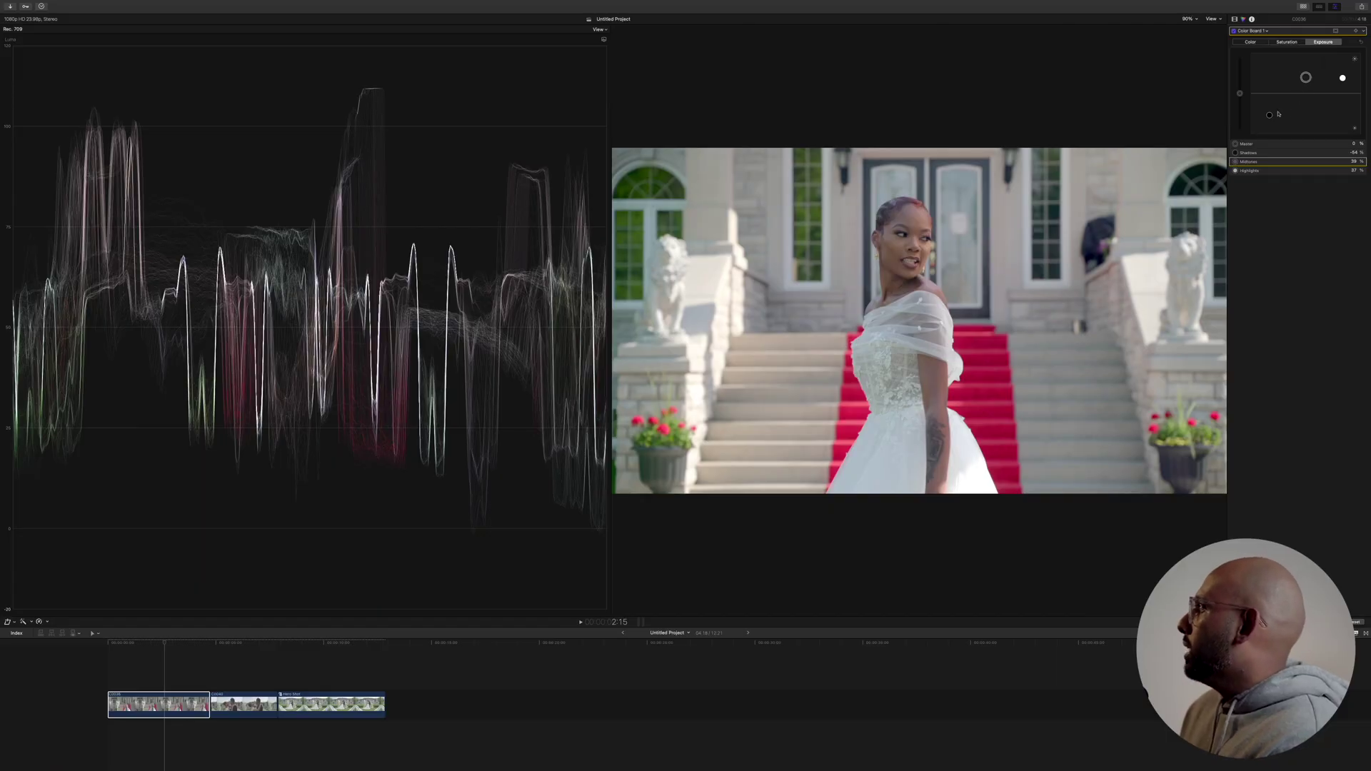
- Toggle Color Board 1 off and on to compare the bride shot with and without it
left_click(1233, 32)
left_click(1233, 32)
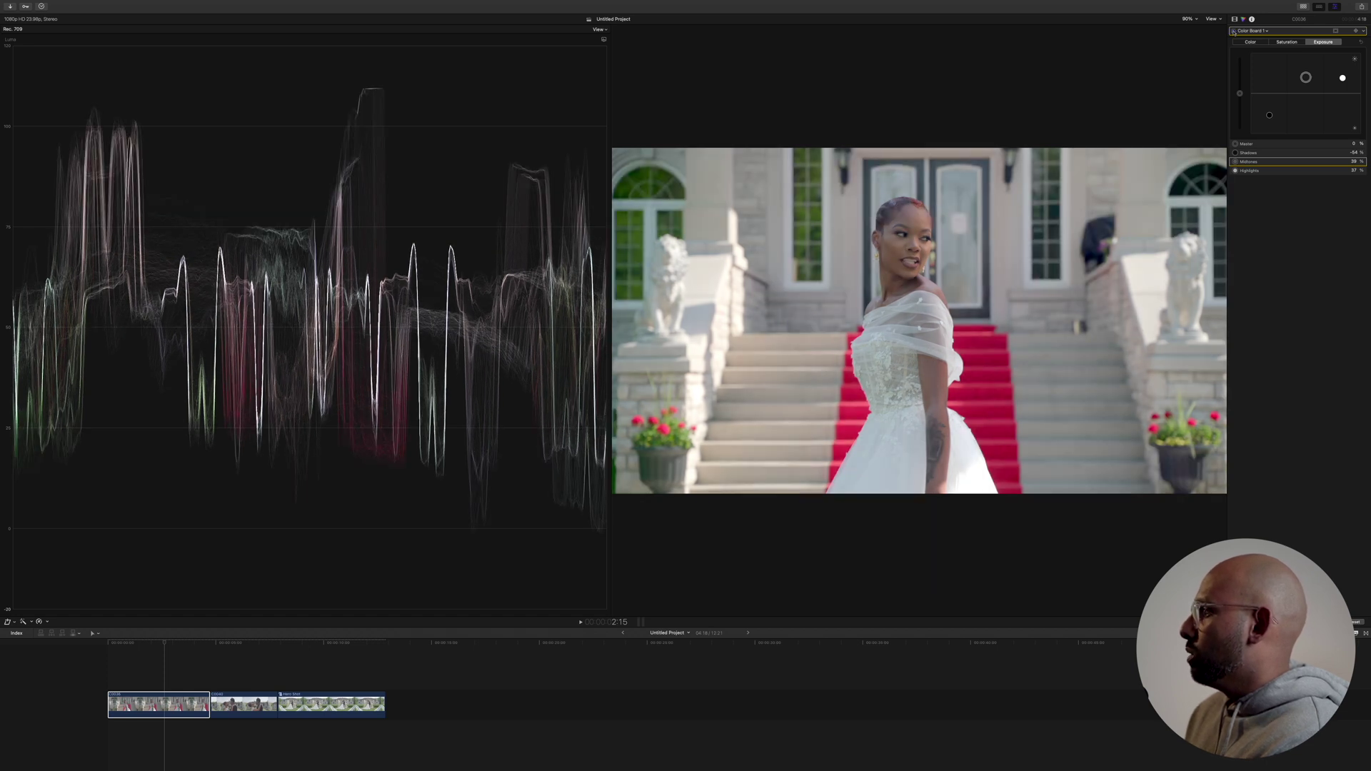
left_click(1233, 32)
left_click(1233, 32)
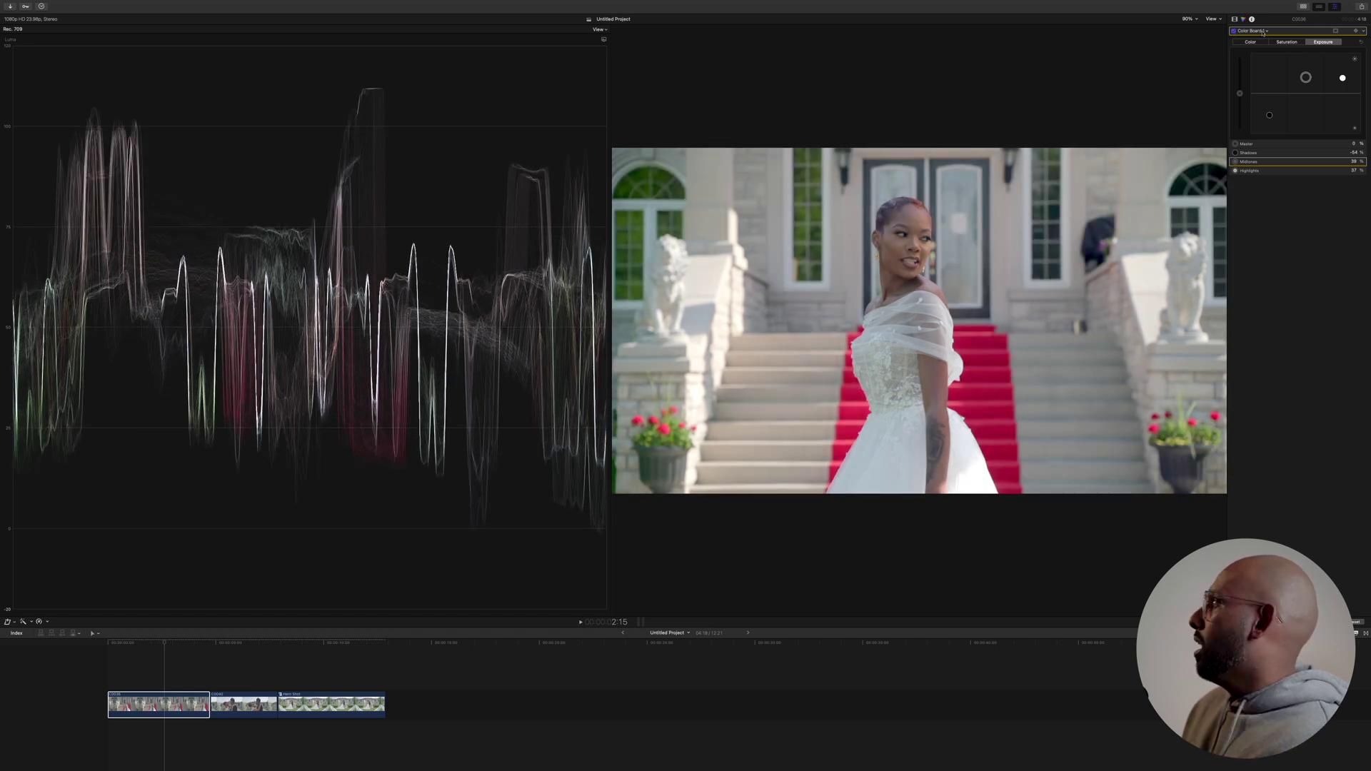
left_click(1263, 32)
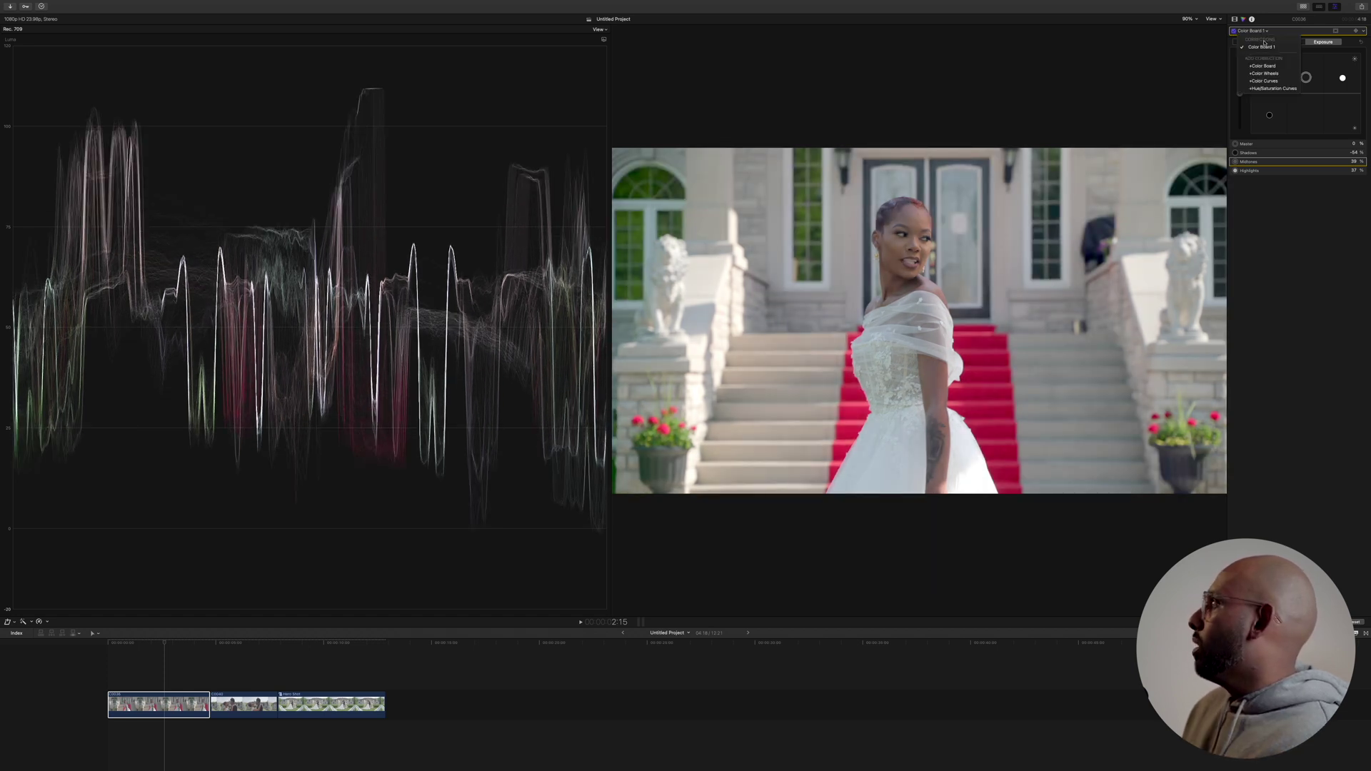
- Add Color Curves, sample Aqua for the blue curve, then undo a warming bend on it
left_click(1275, 83)
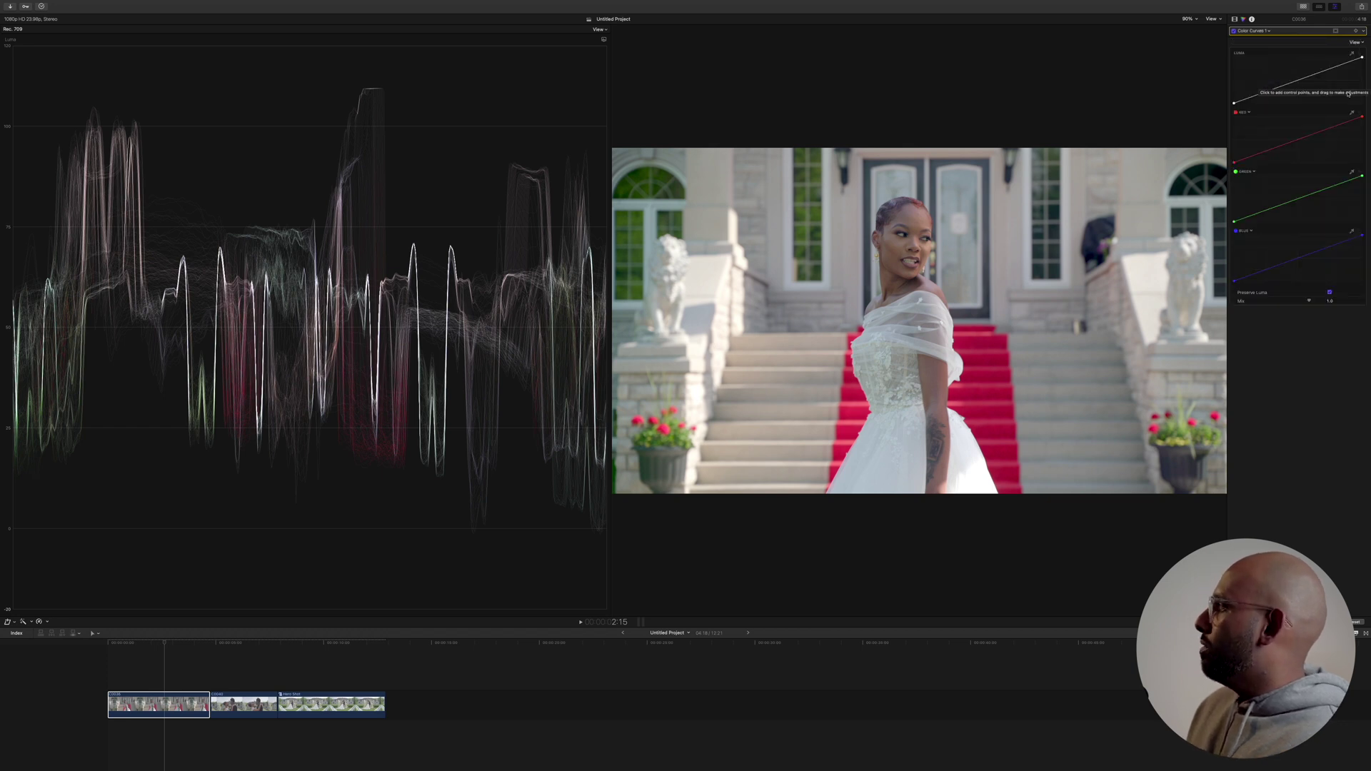
left_click(1351, 233)
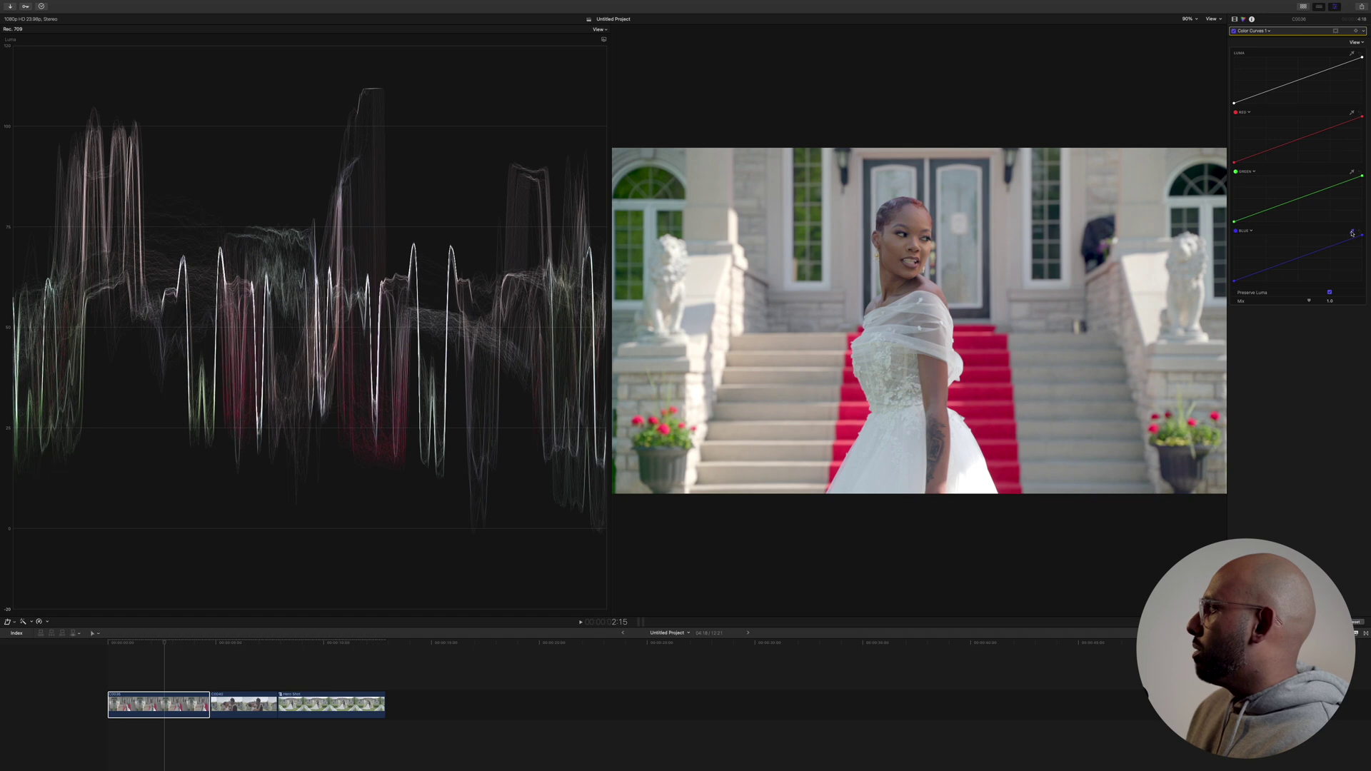
left_click(922, 441)
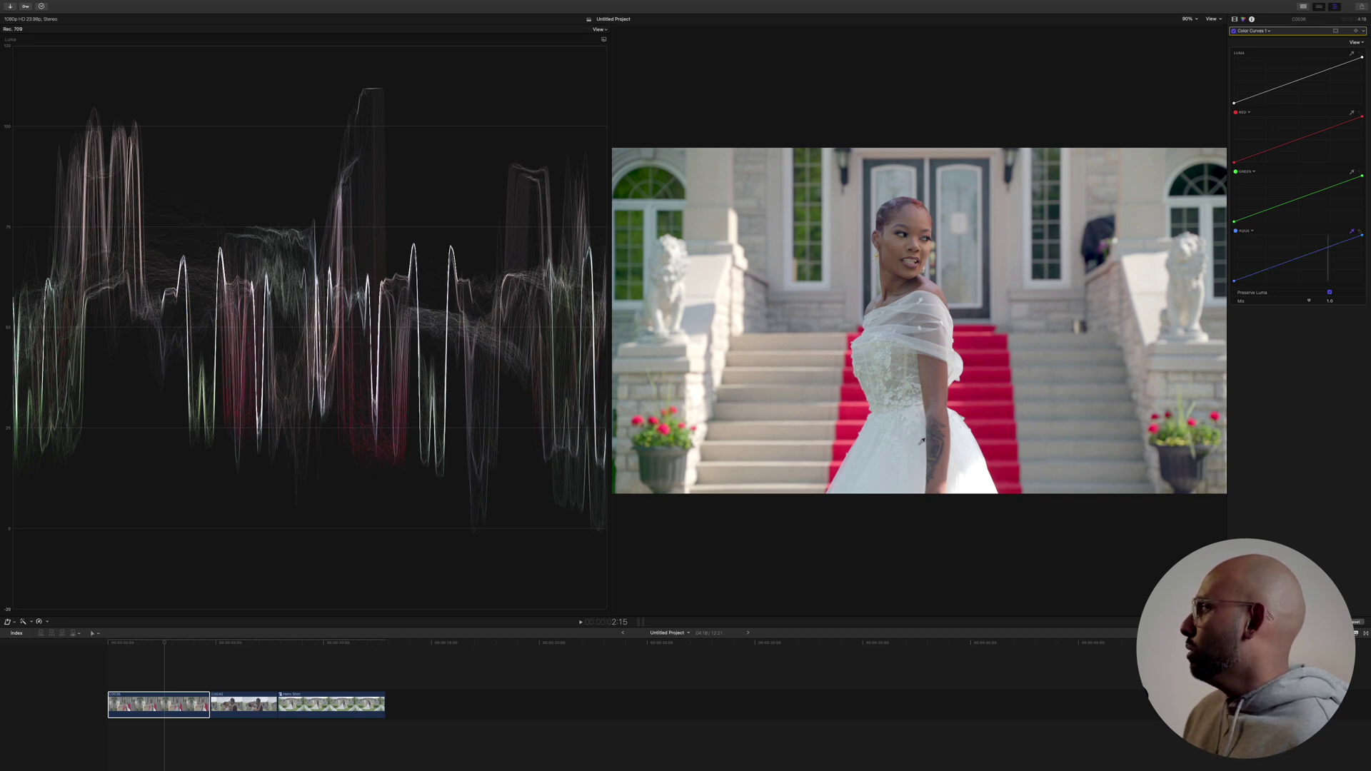
left_click(1328, 248)
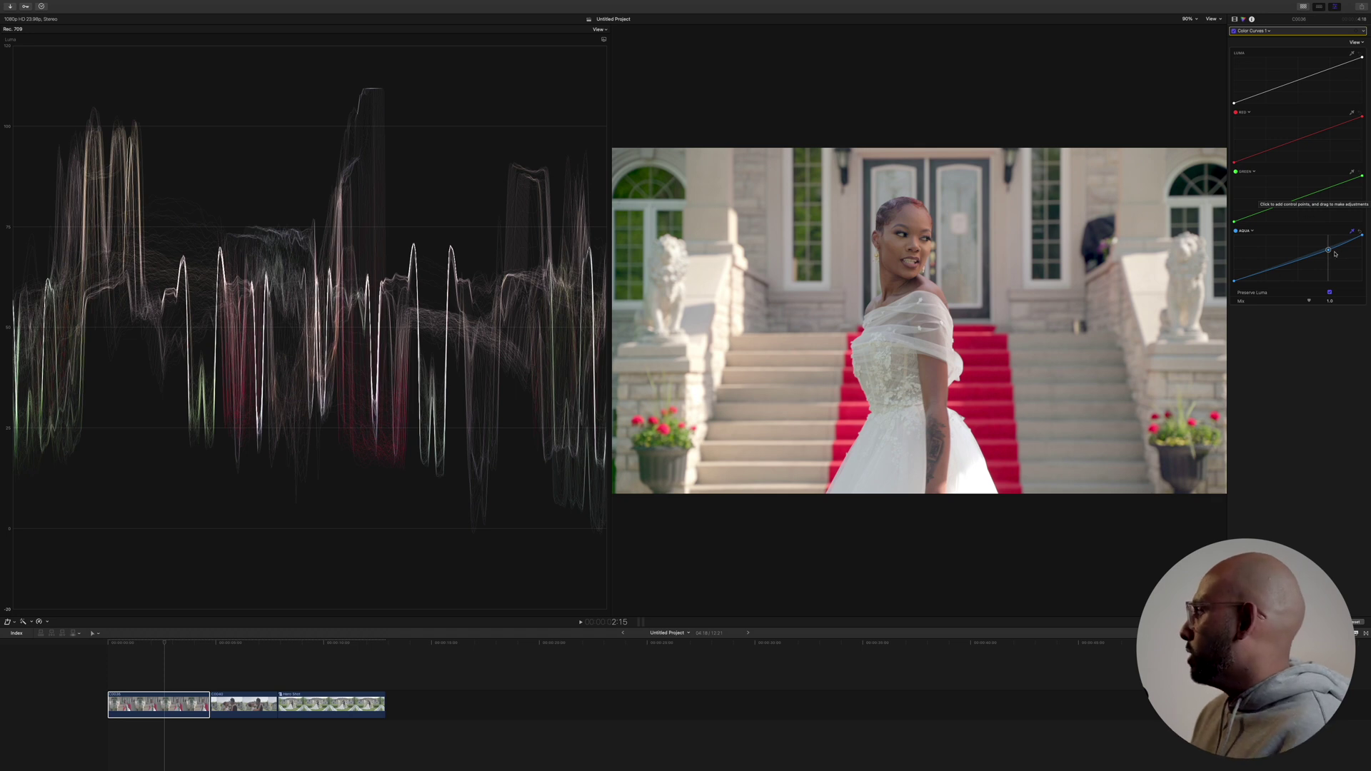
left_click_drag(1328, 250, 1329, 267)
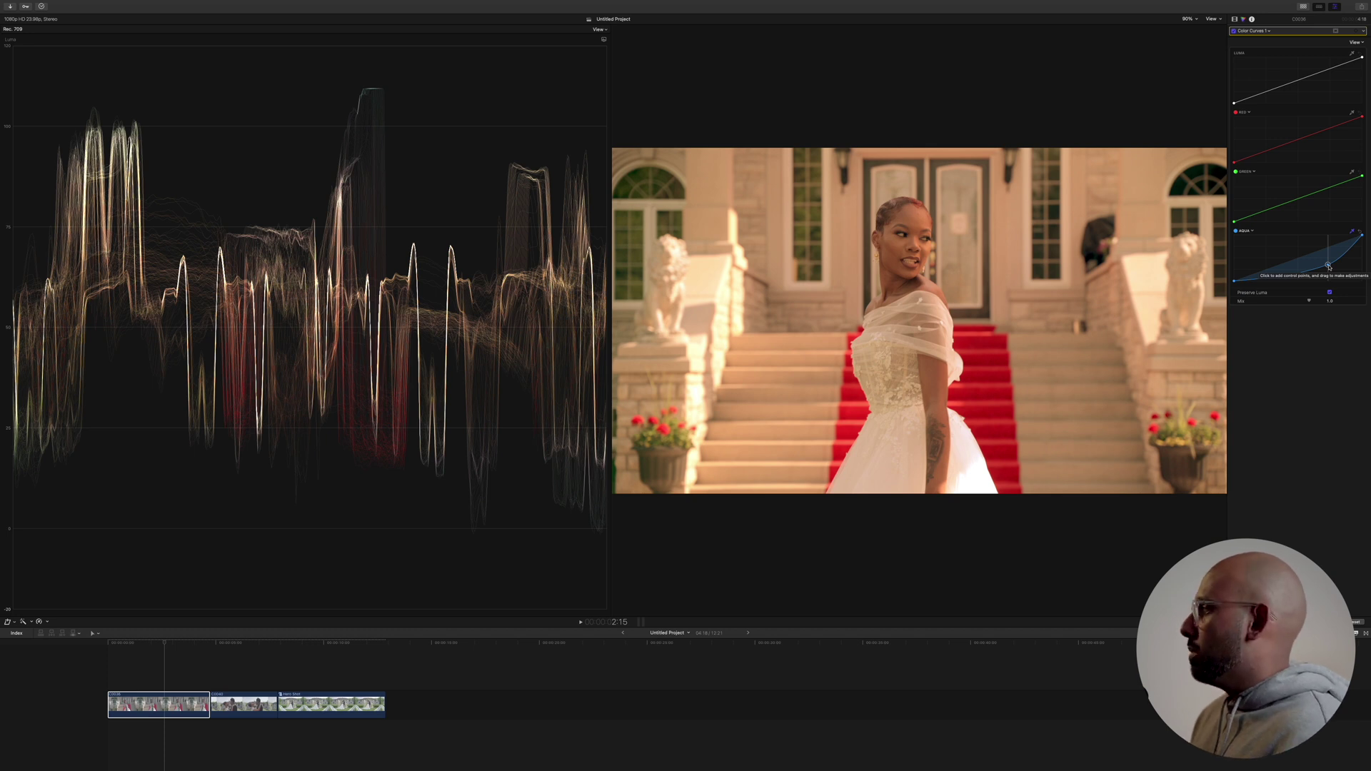
key("super+z")
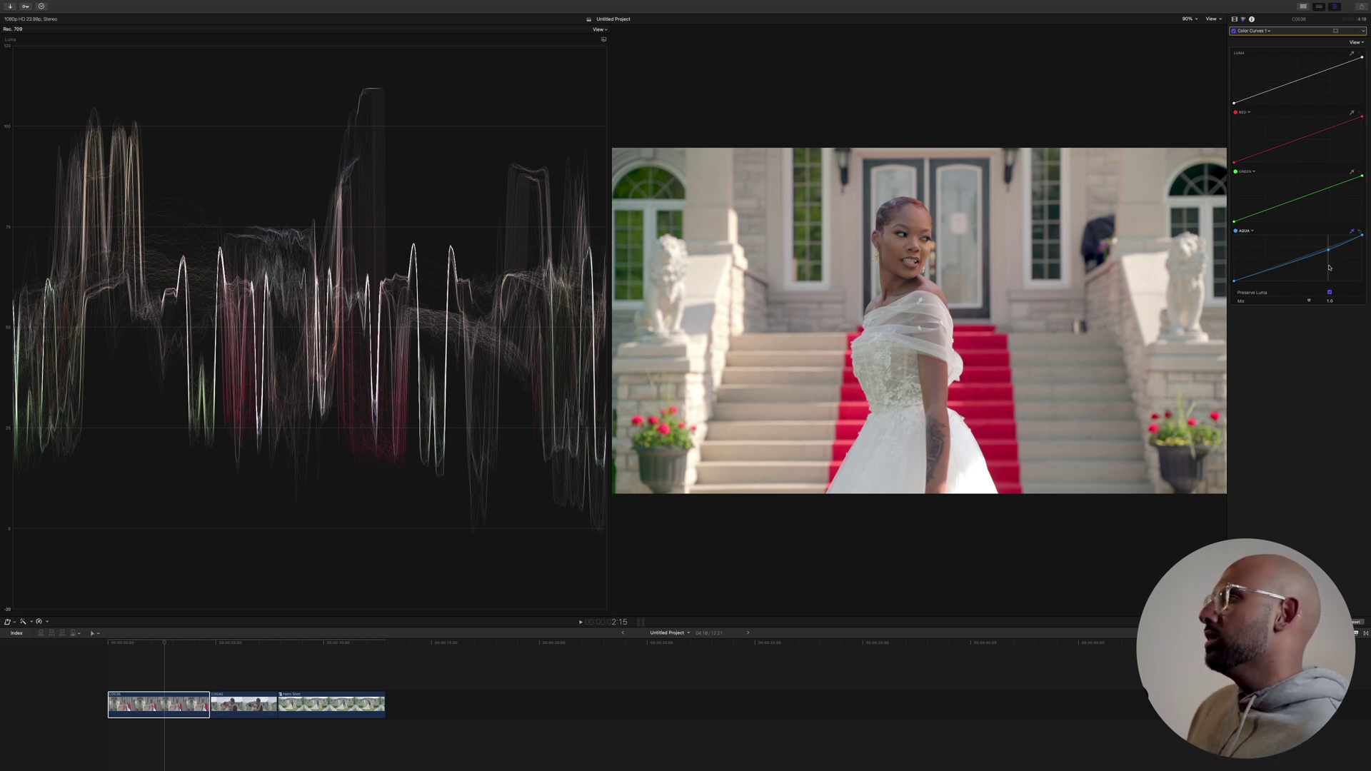
- Add a Color Wheels correction to C0036 and toggle it off and on to compare
left_click(1268, 31)
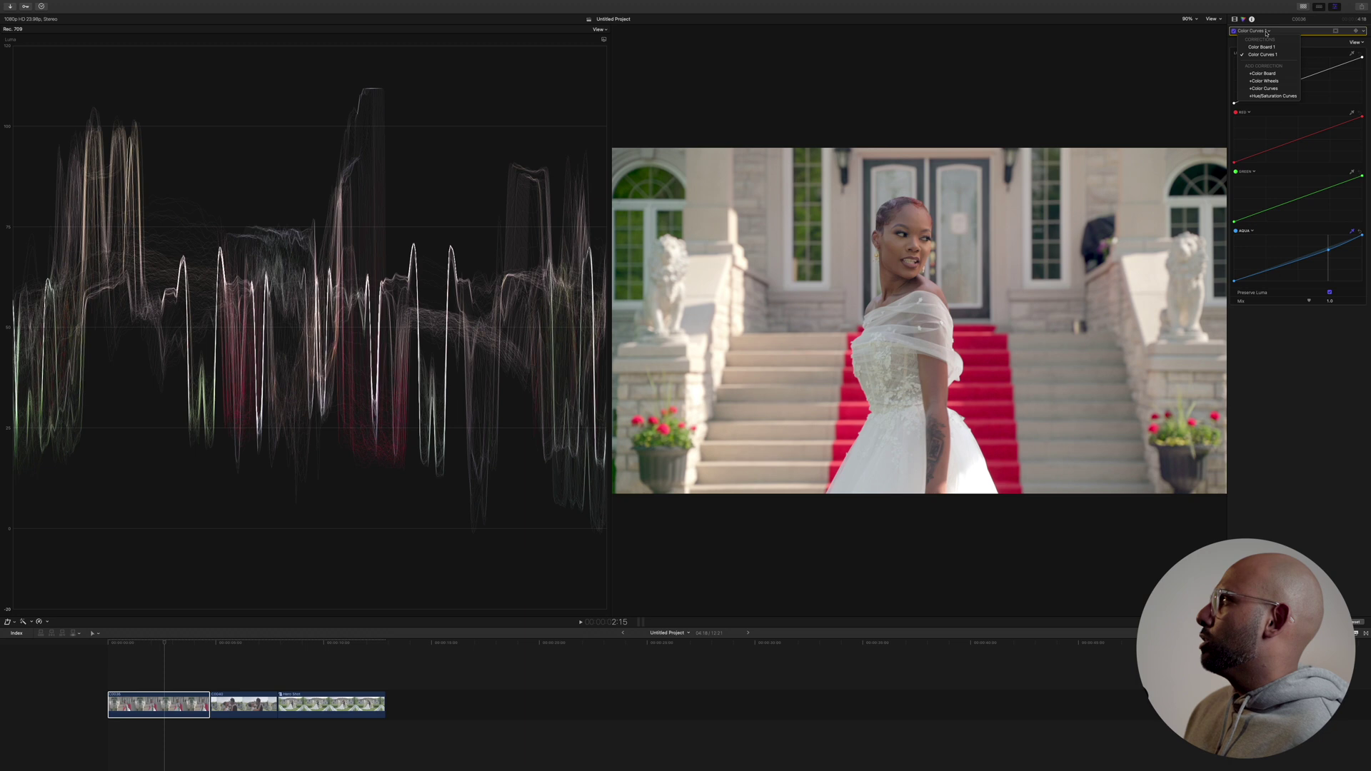
left_click(1279, 81)
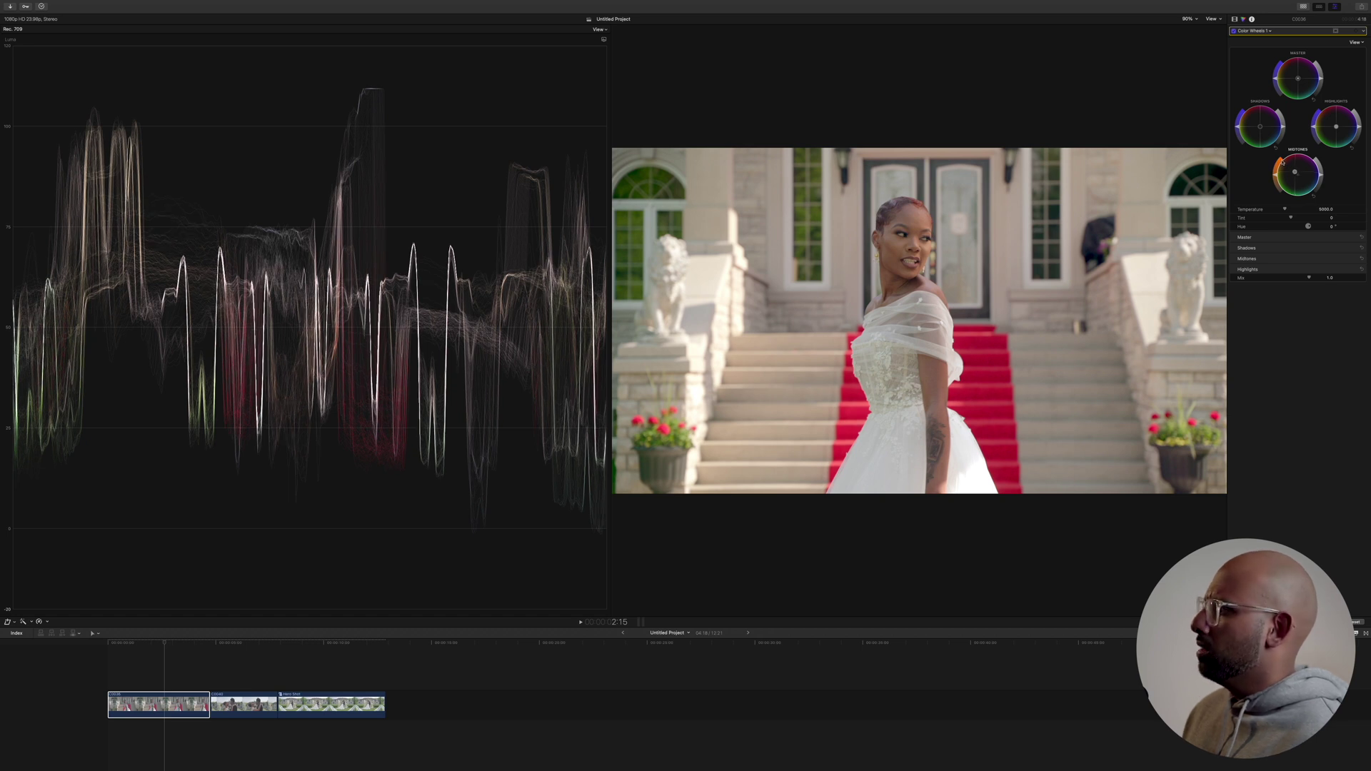
left_click(1233, 31)
left_click(1233, 31)
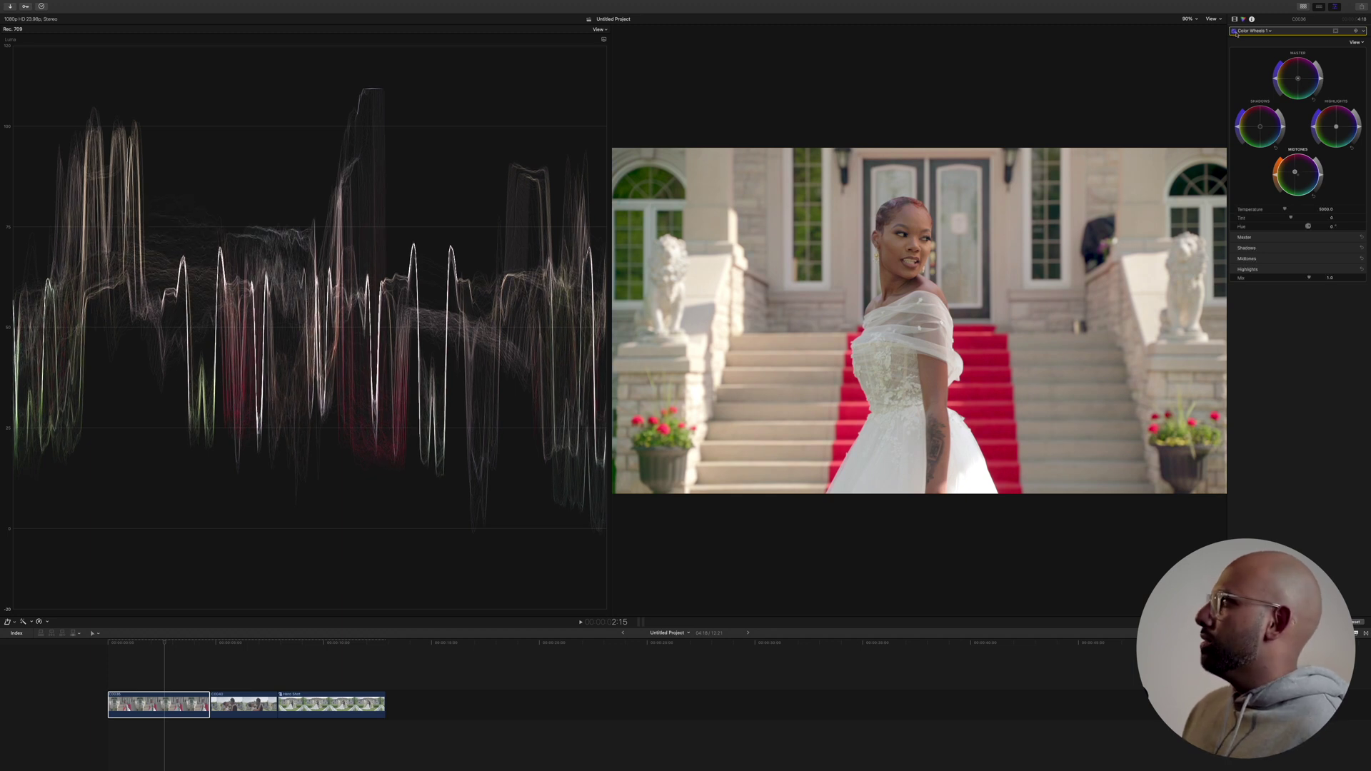
left_click(1233, 31)
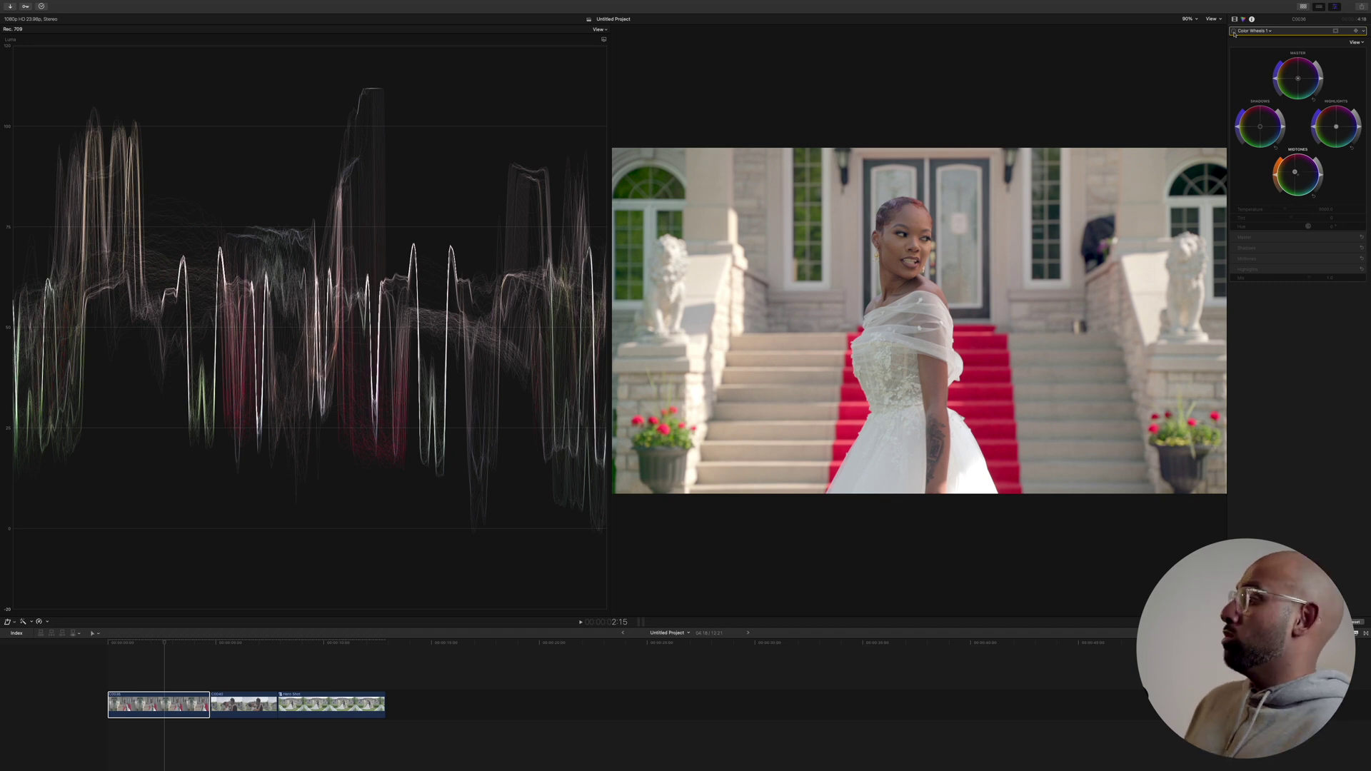
left_click(1233, 30)
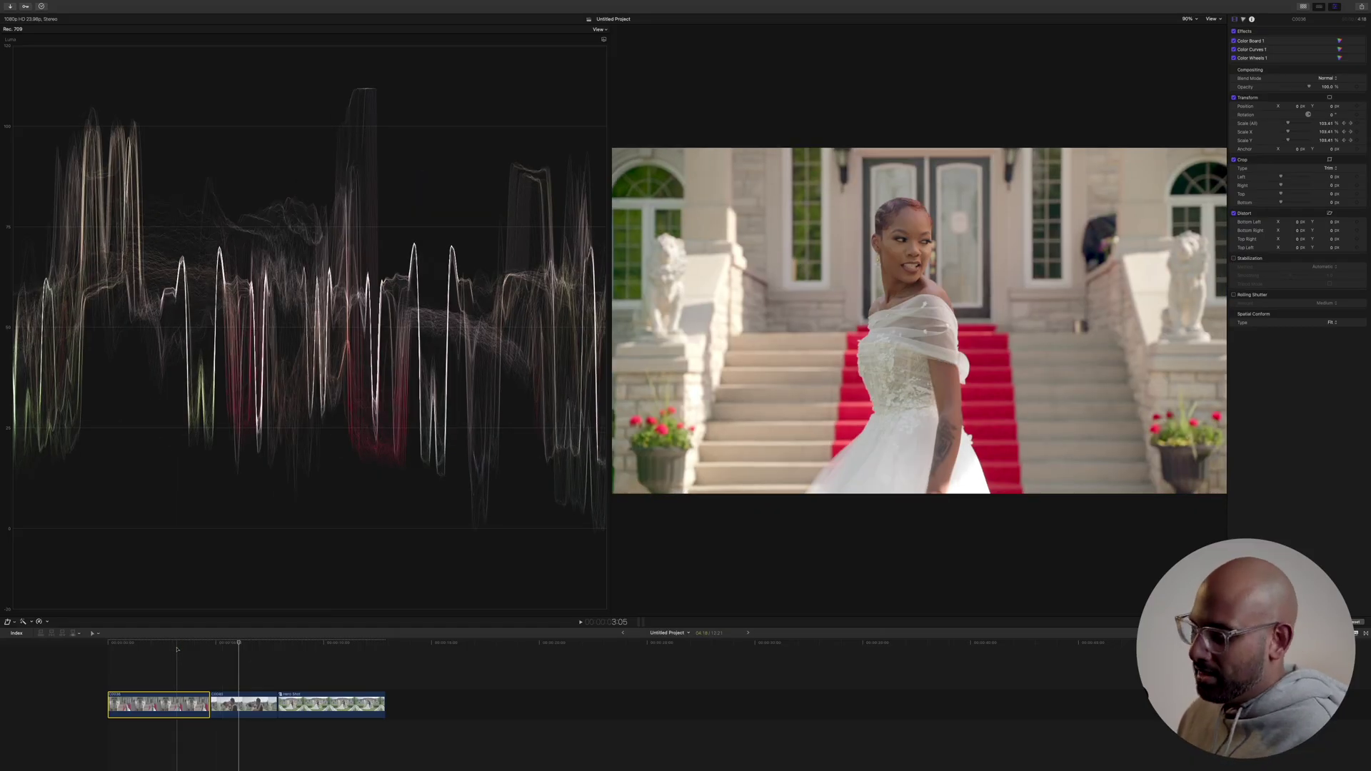
- Paste C0036's Color Board, Color Curves and Color Wheels onto C0040, then park the playhead at 5:21
left_click(238, 703)
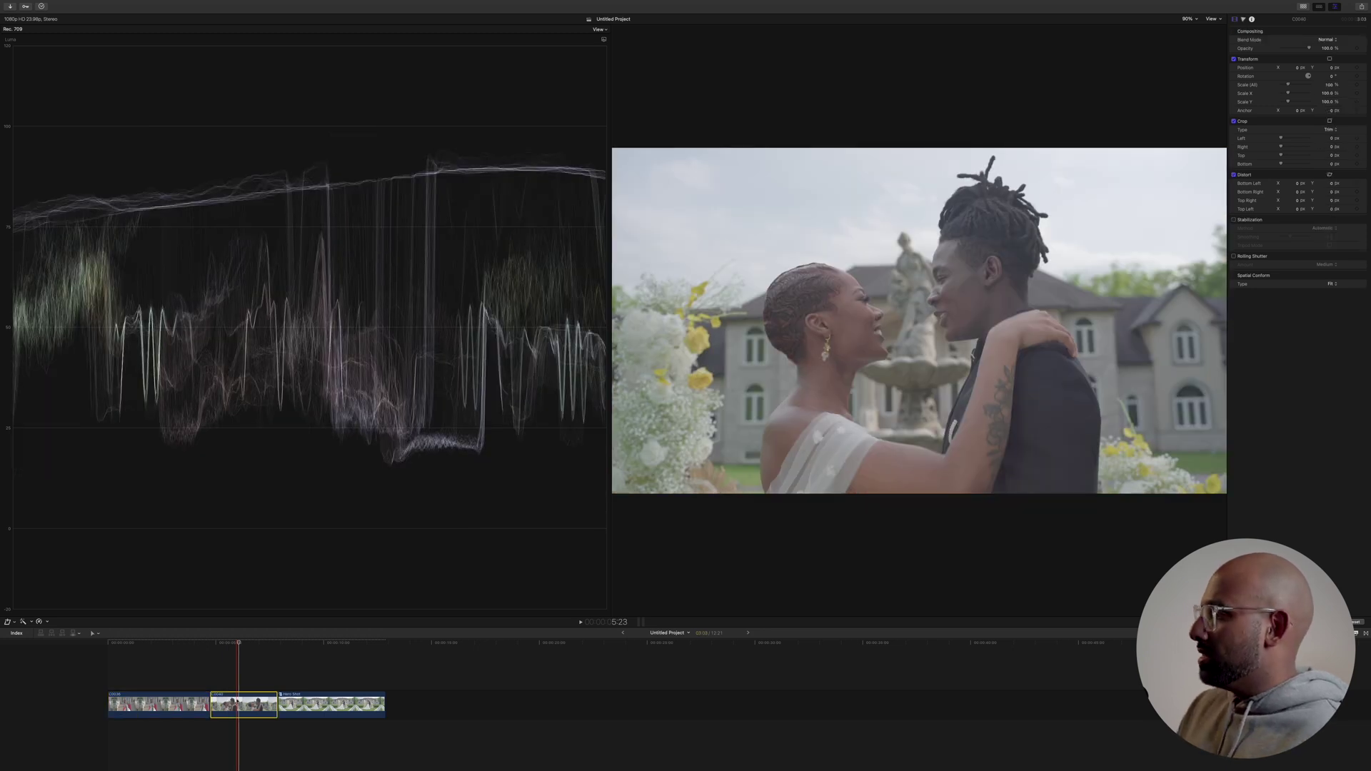
left_click(159, 705)
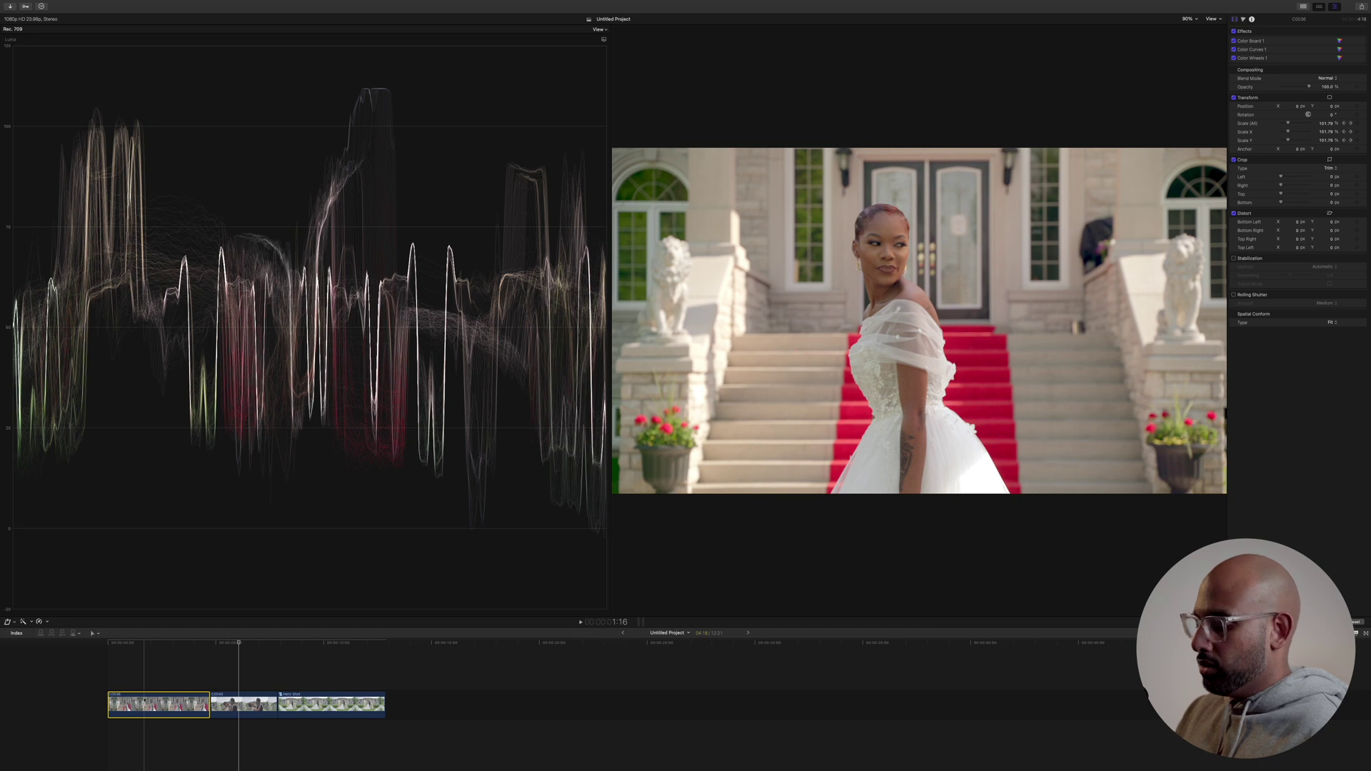
key("super+c")
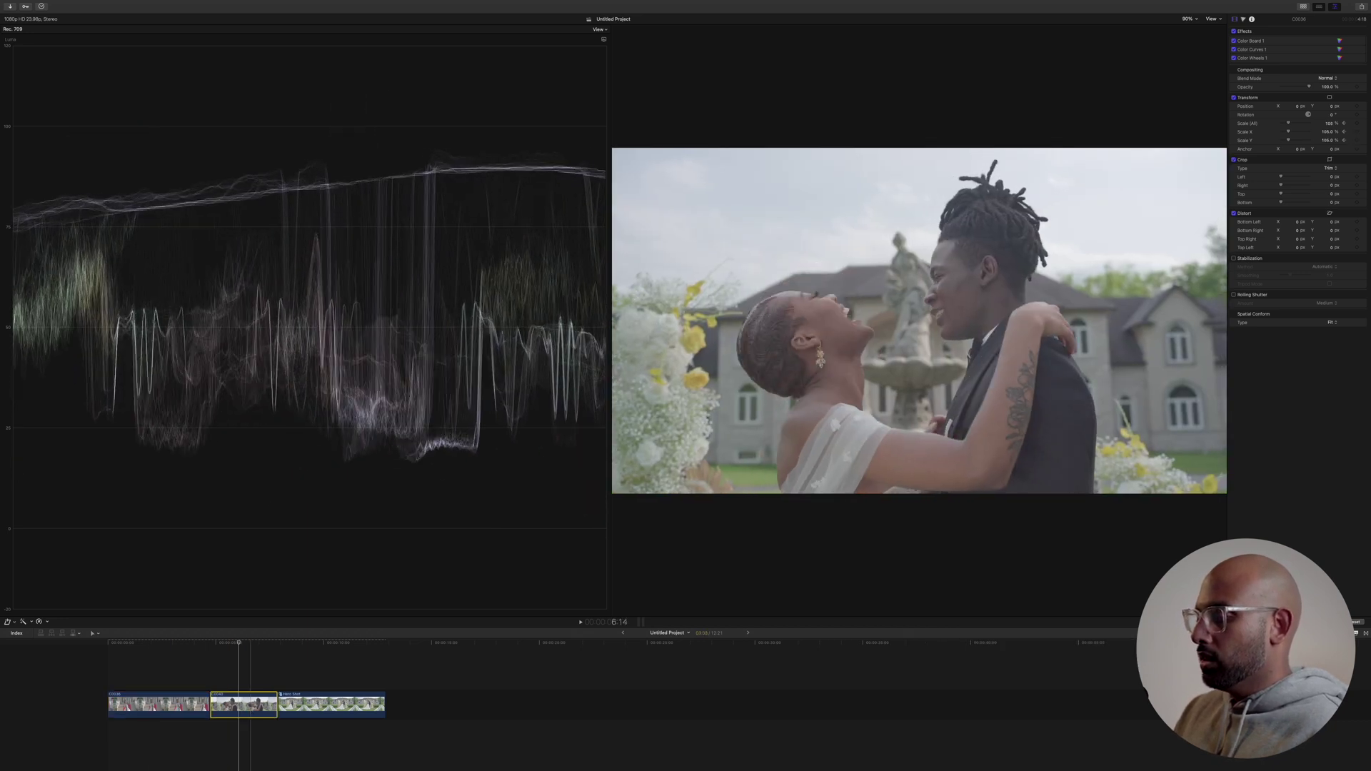
left_click(251, 705)
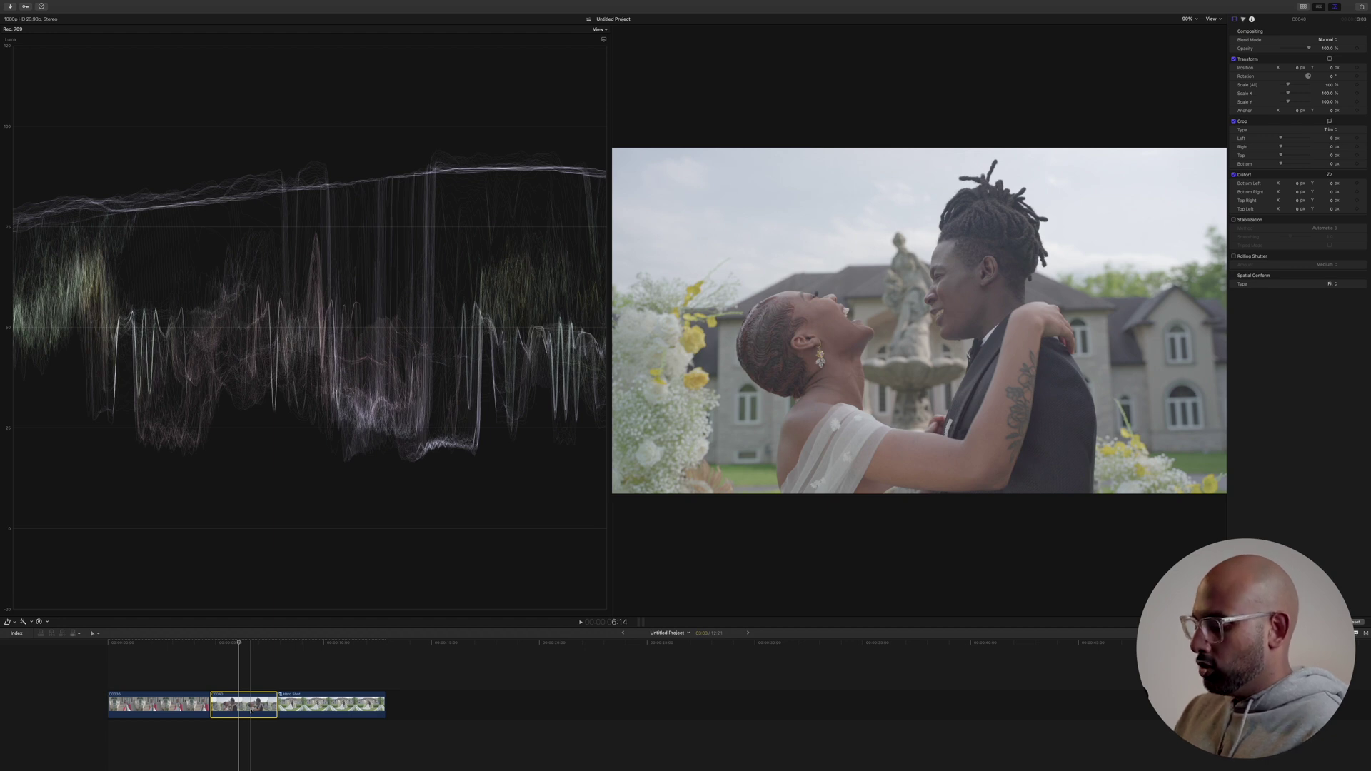
key("shift+super+v")
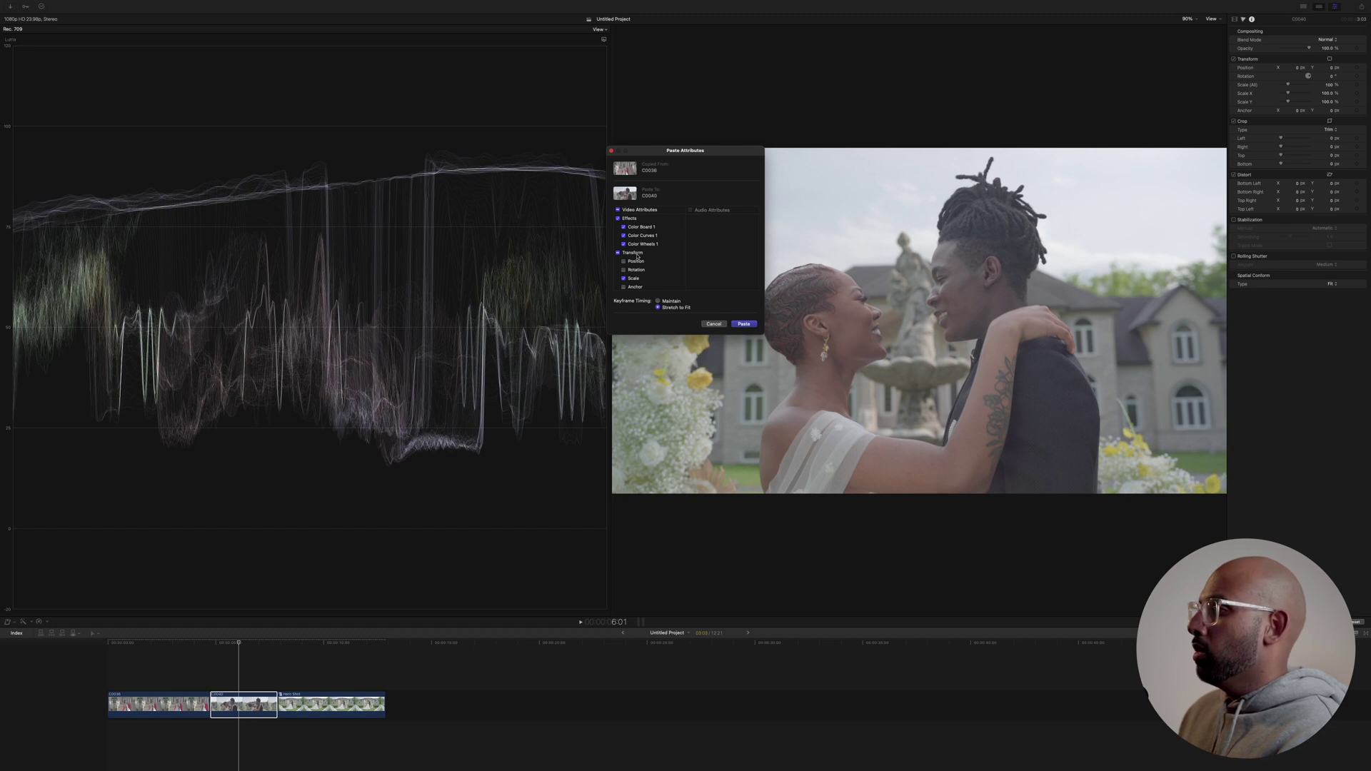
scroll(663, 287, "down", 3)
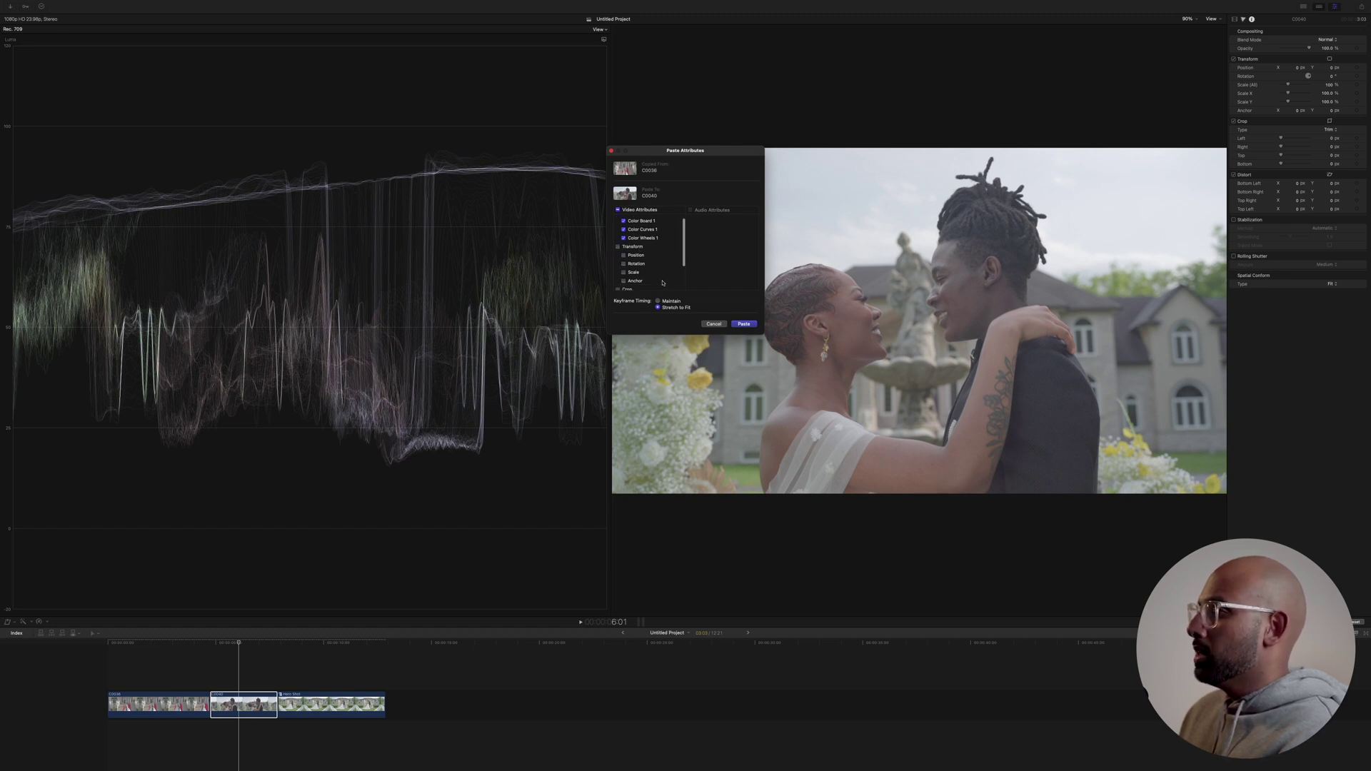
scroll(658, 253, "up", 3)
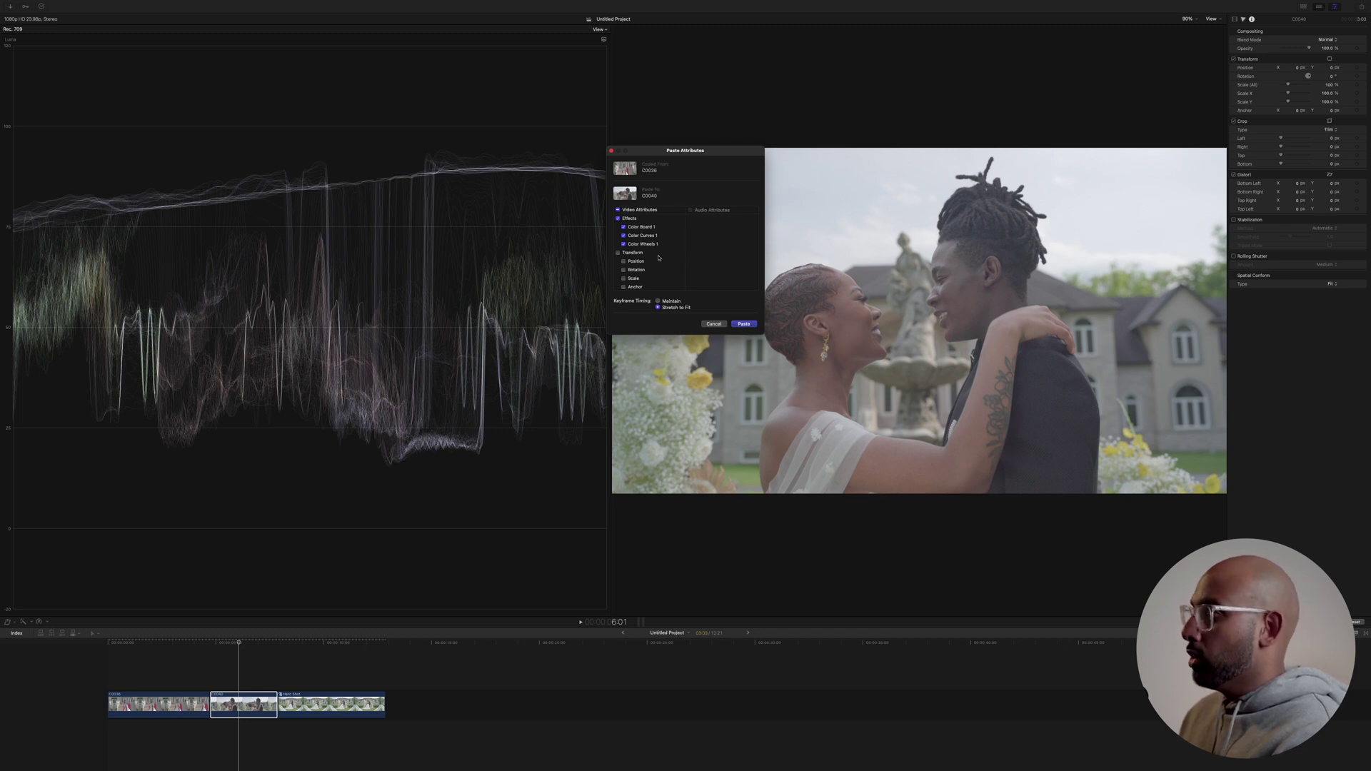
left_click(743, 324)
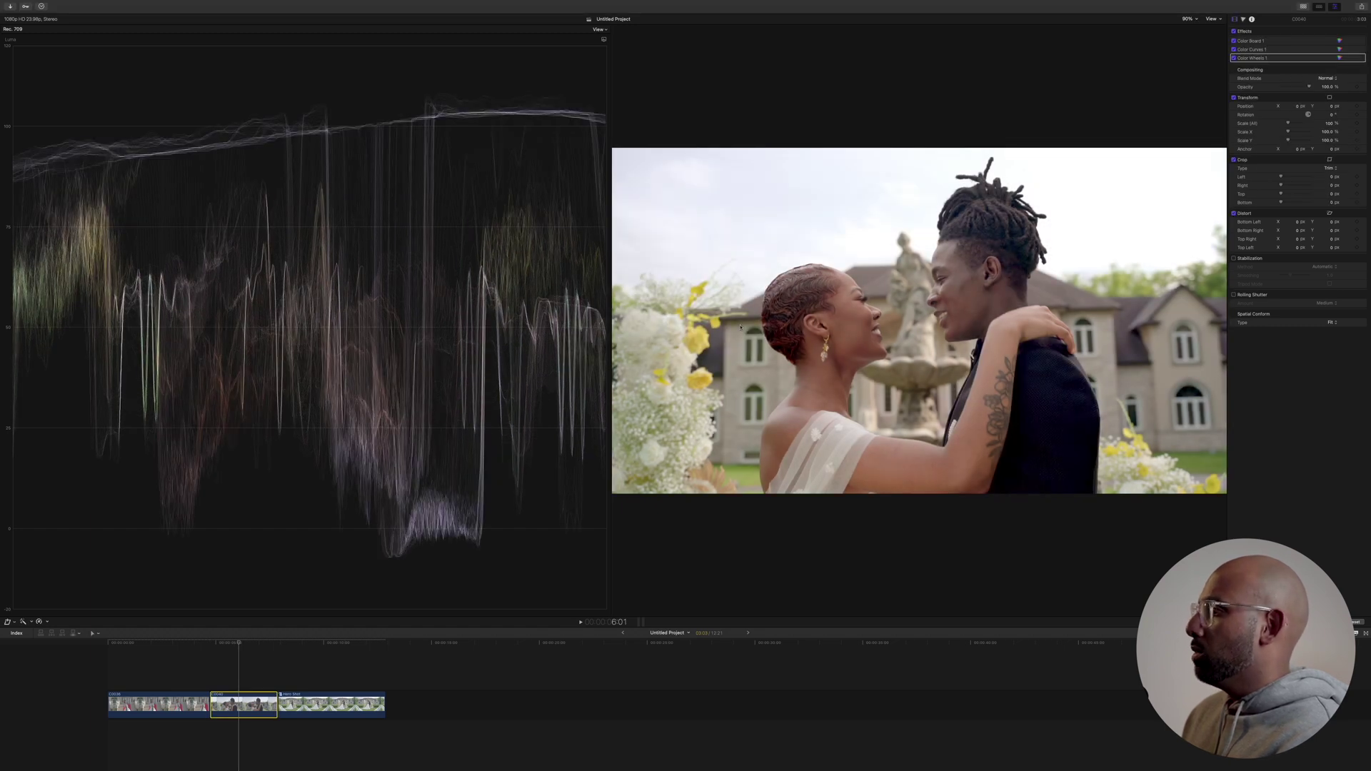
left_click(232, 645)
left_click_drag(232, 645, 235, 645)
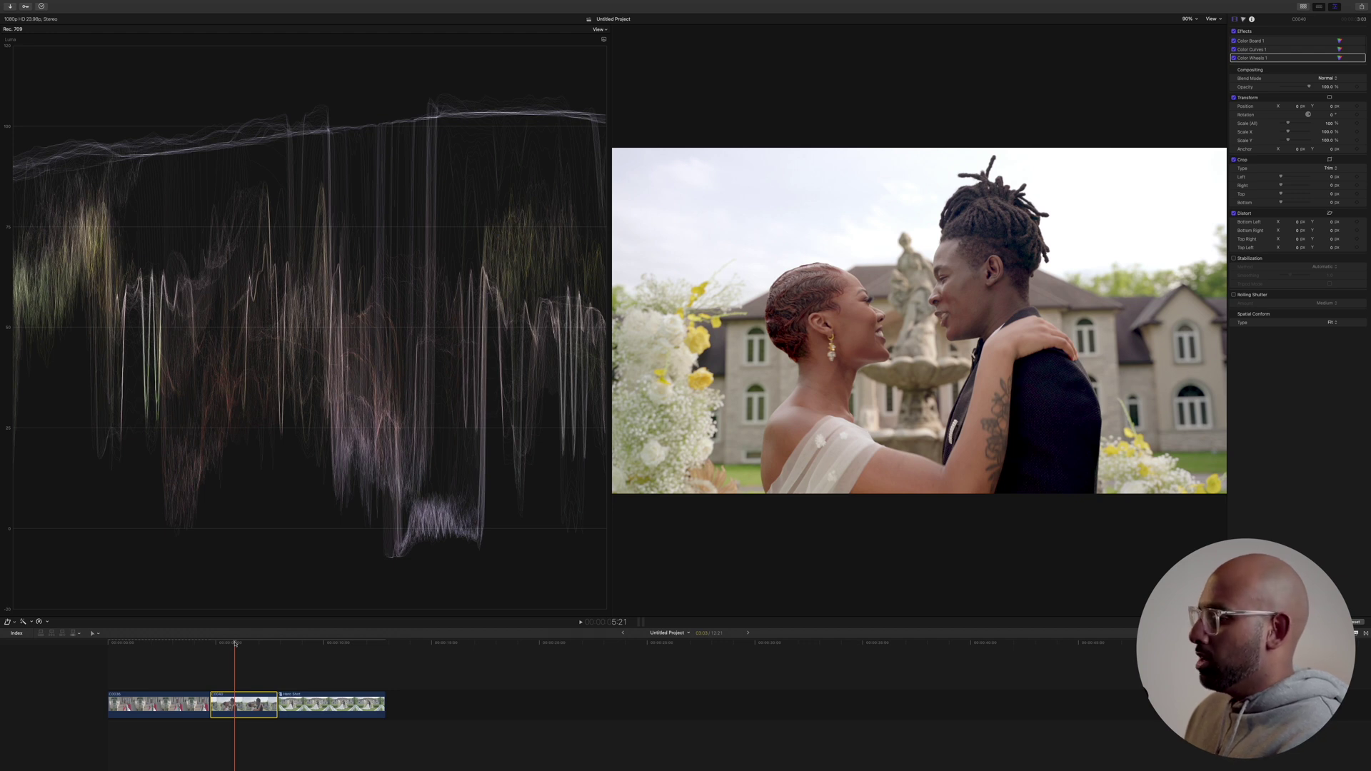
- Disable and delete Color Wheels 1 on C0040, then toggle the effects to compare
left_click(1233, 58)
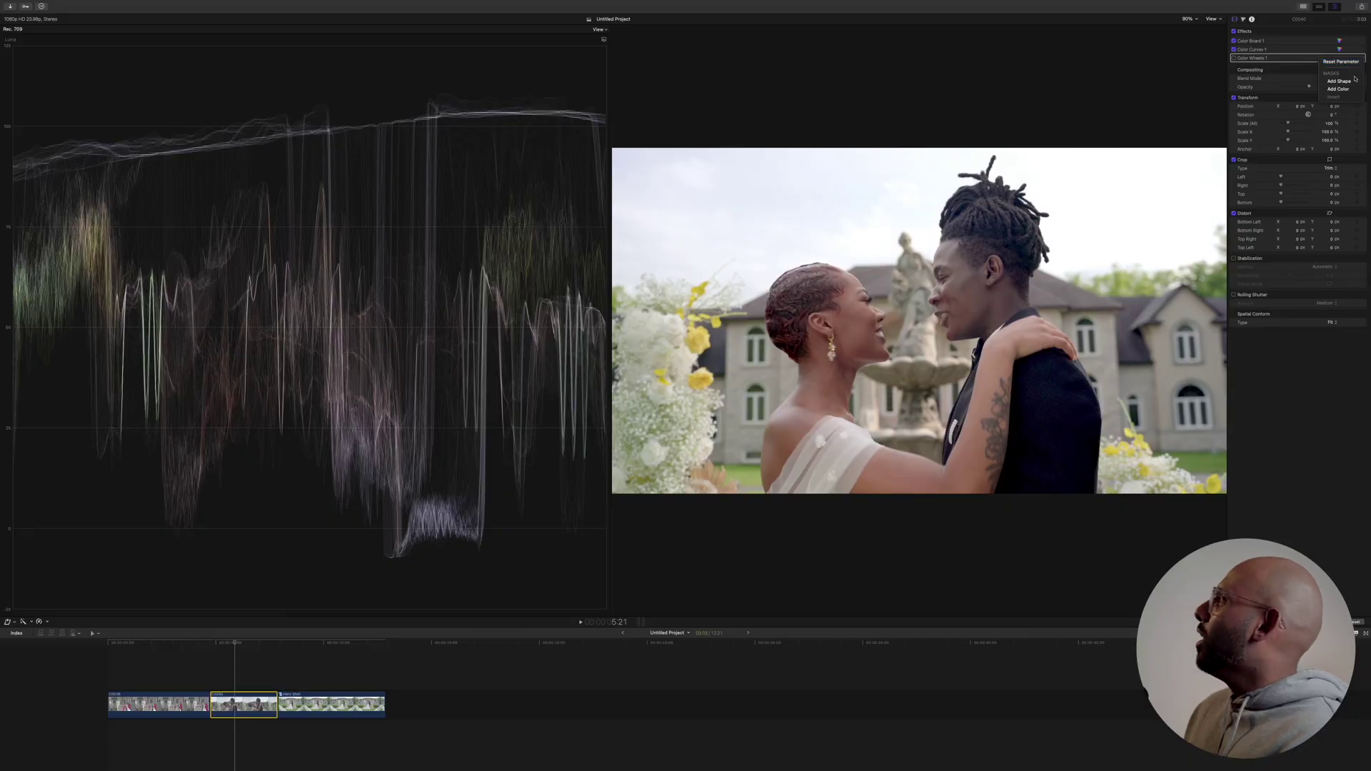
left_click(1301, 62)
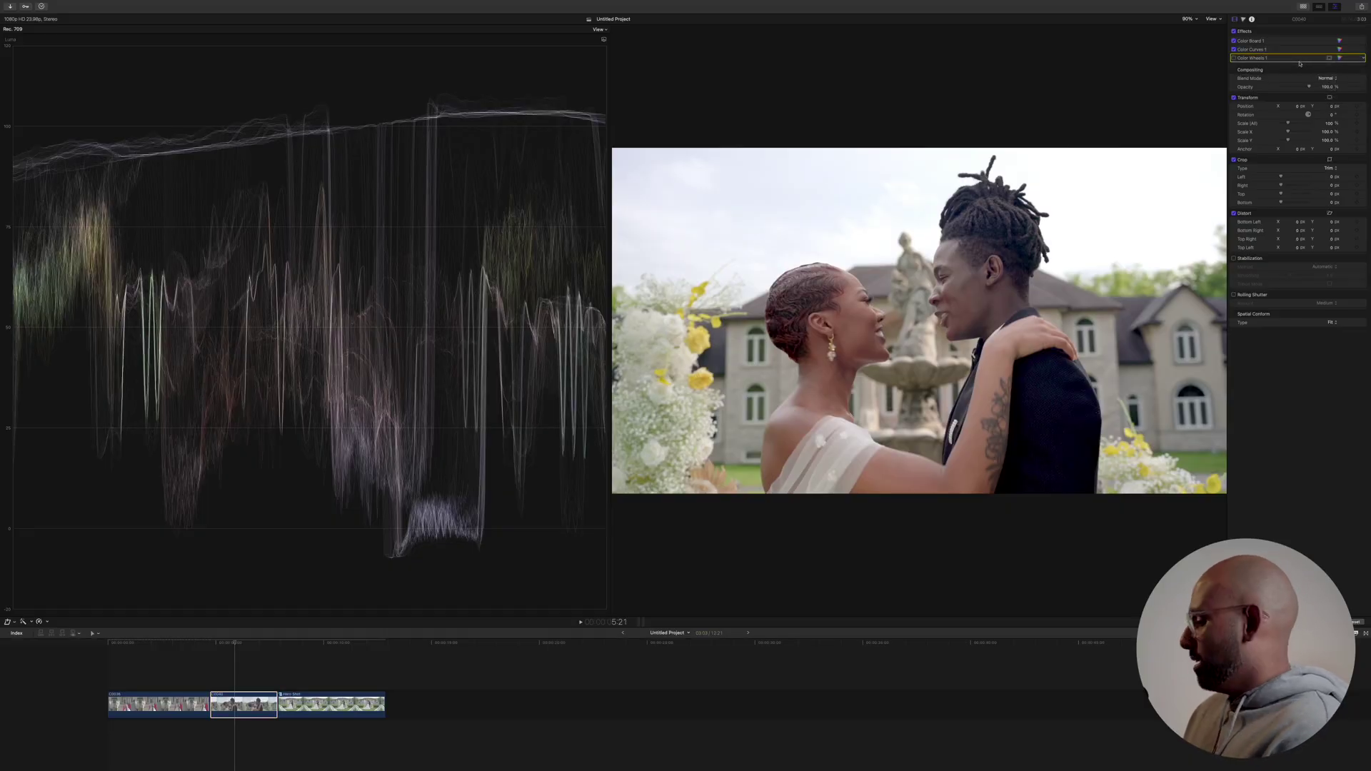
key("Delete")
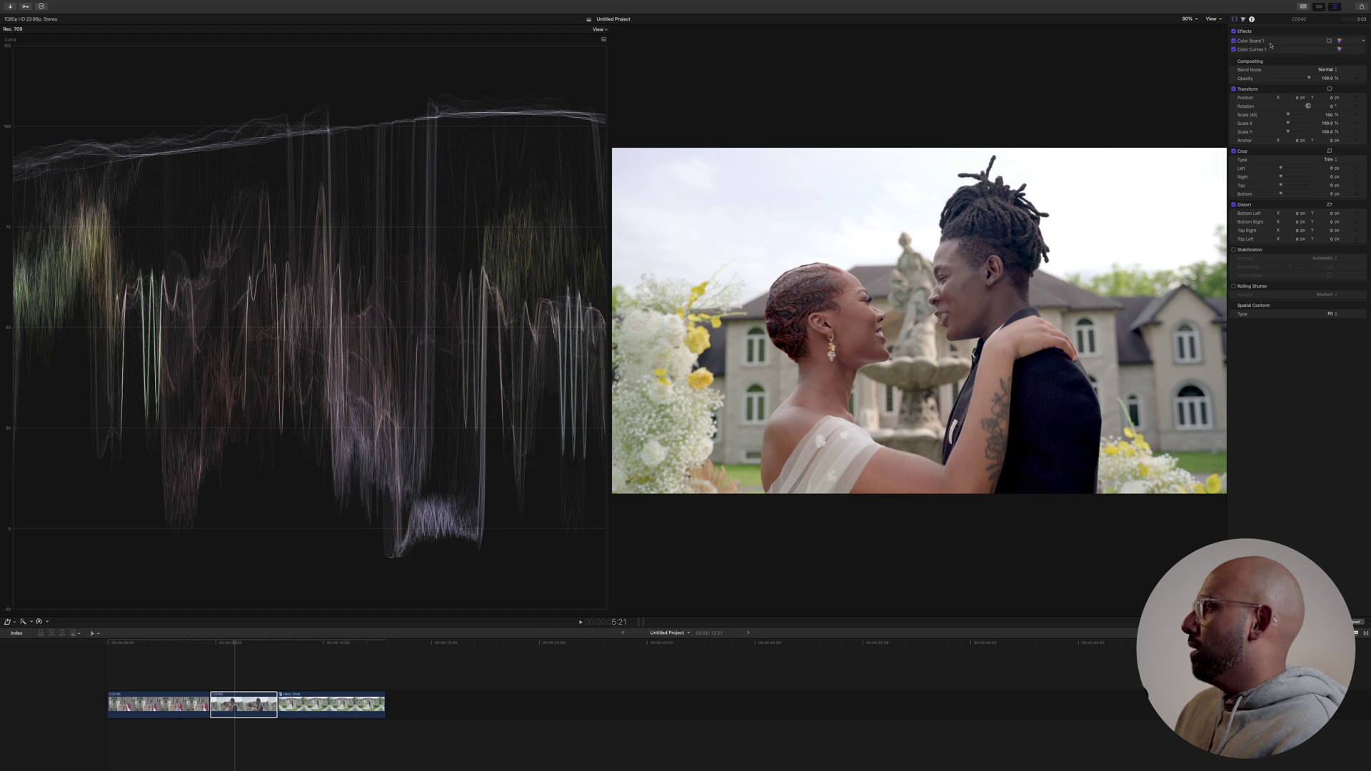
left_click(1233, 32)
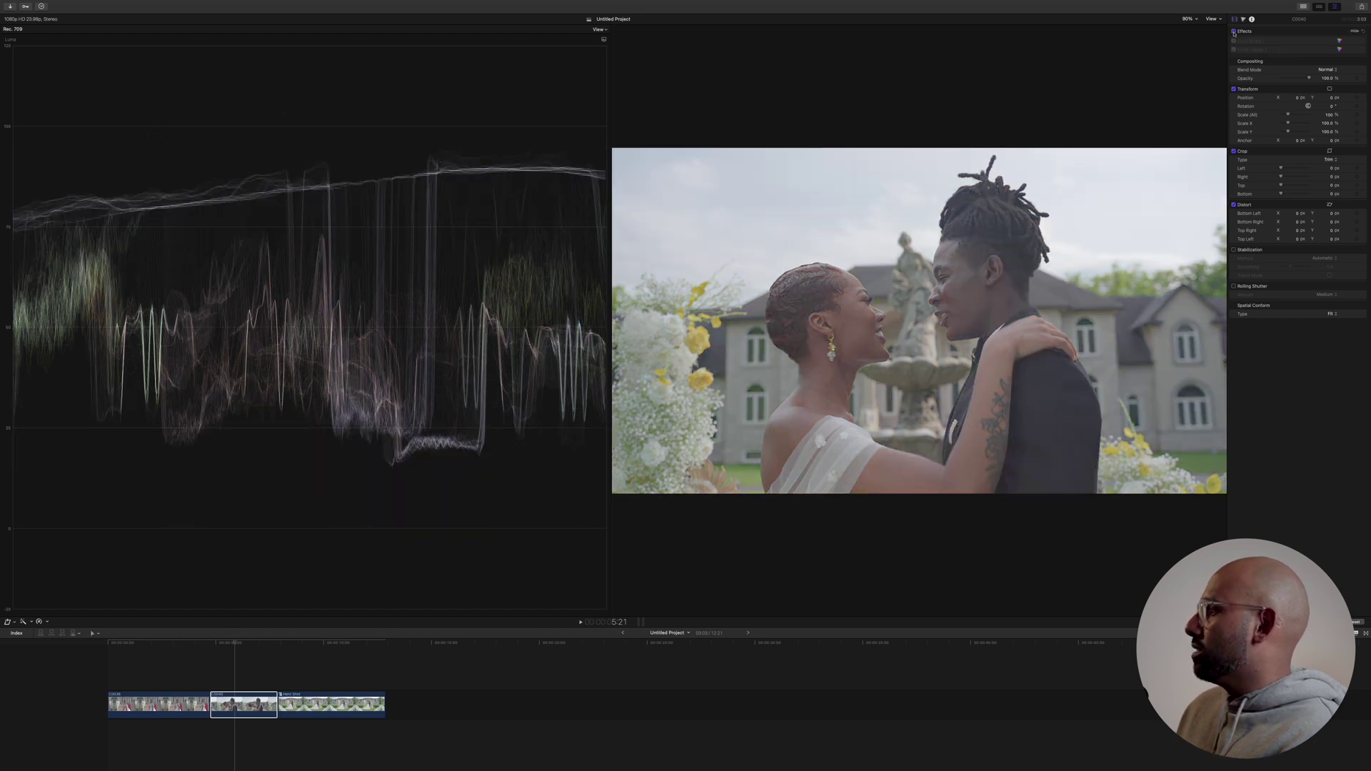
left_click(1234, 31)
left_click(1234, 31)
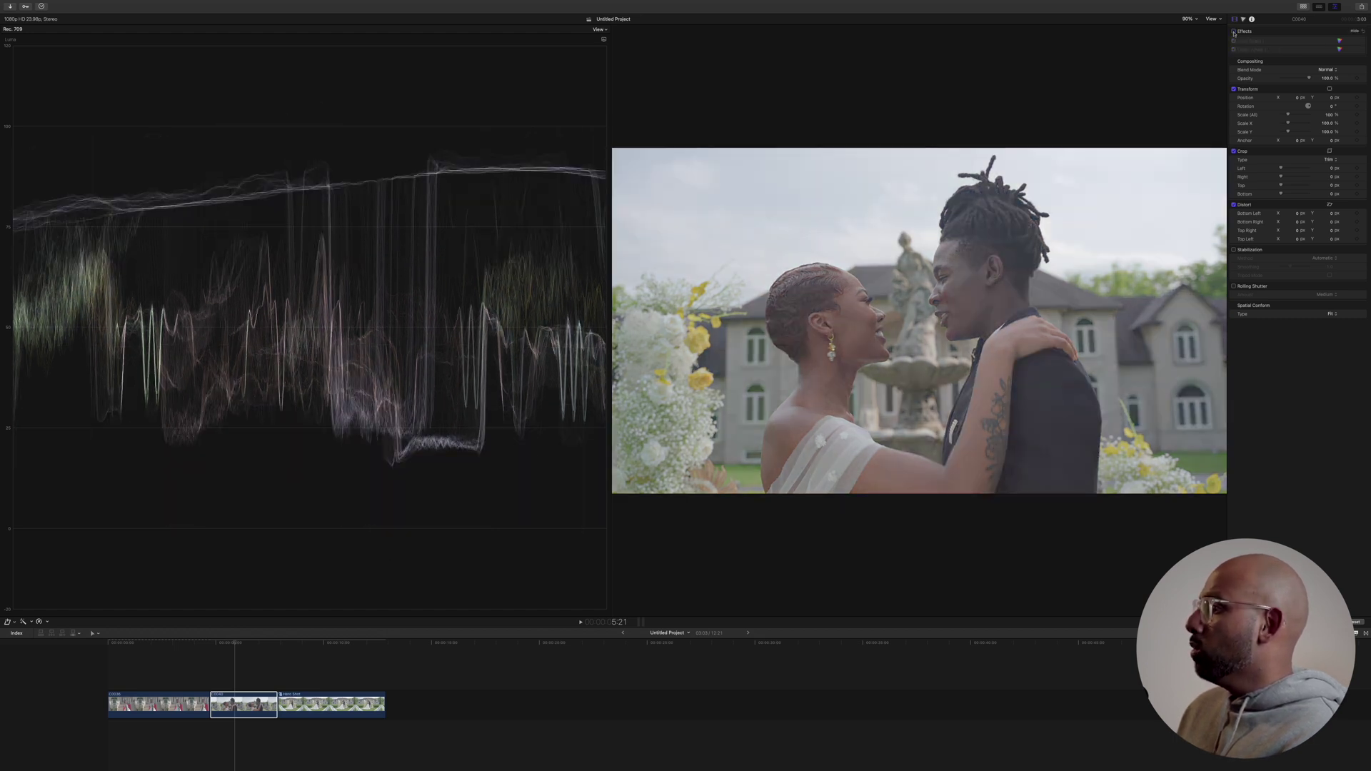
left_click(1234, 31)
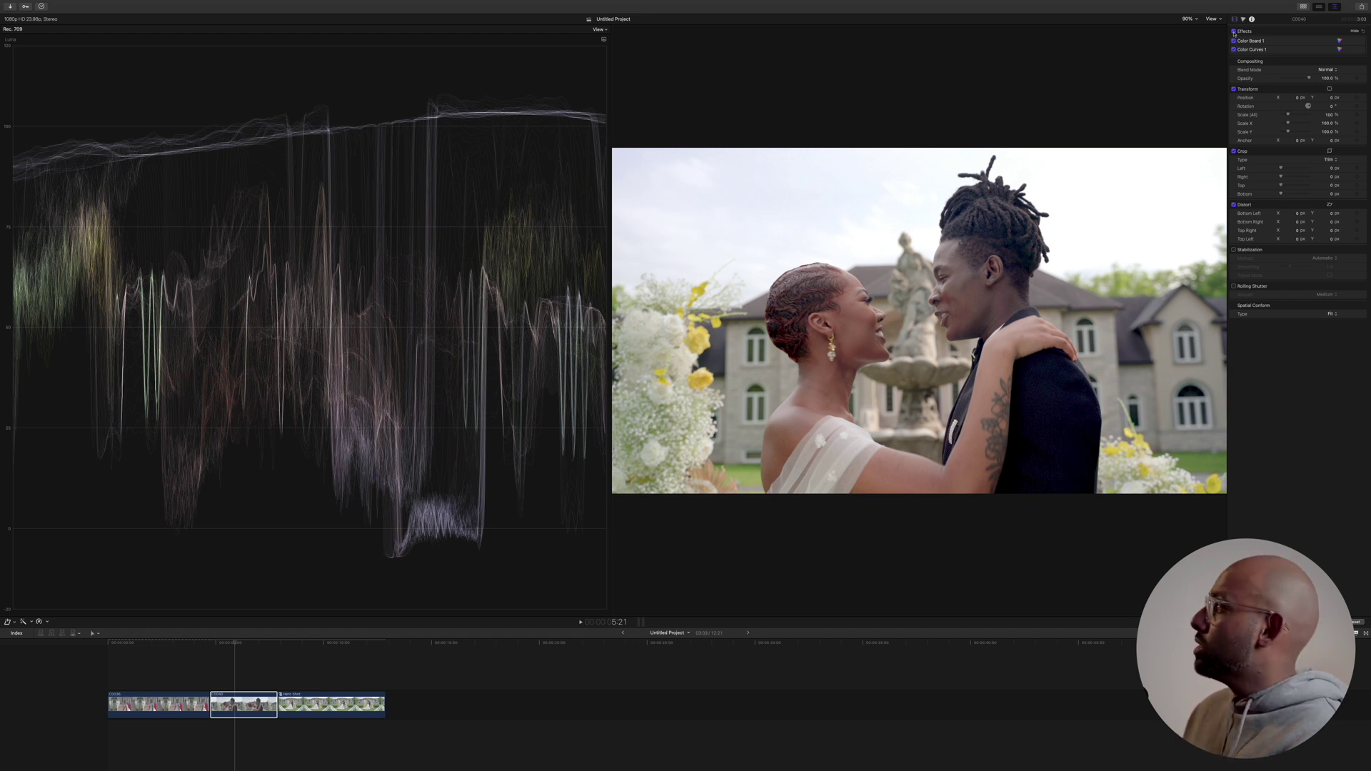
left_click(1234, 32)
- Retune C0040's Color Board exposure: shadows lifted to -48, highlights 19%, midtones 14%
left_click(1234, 31)
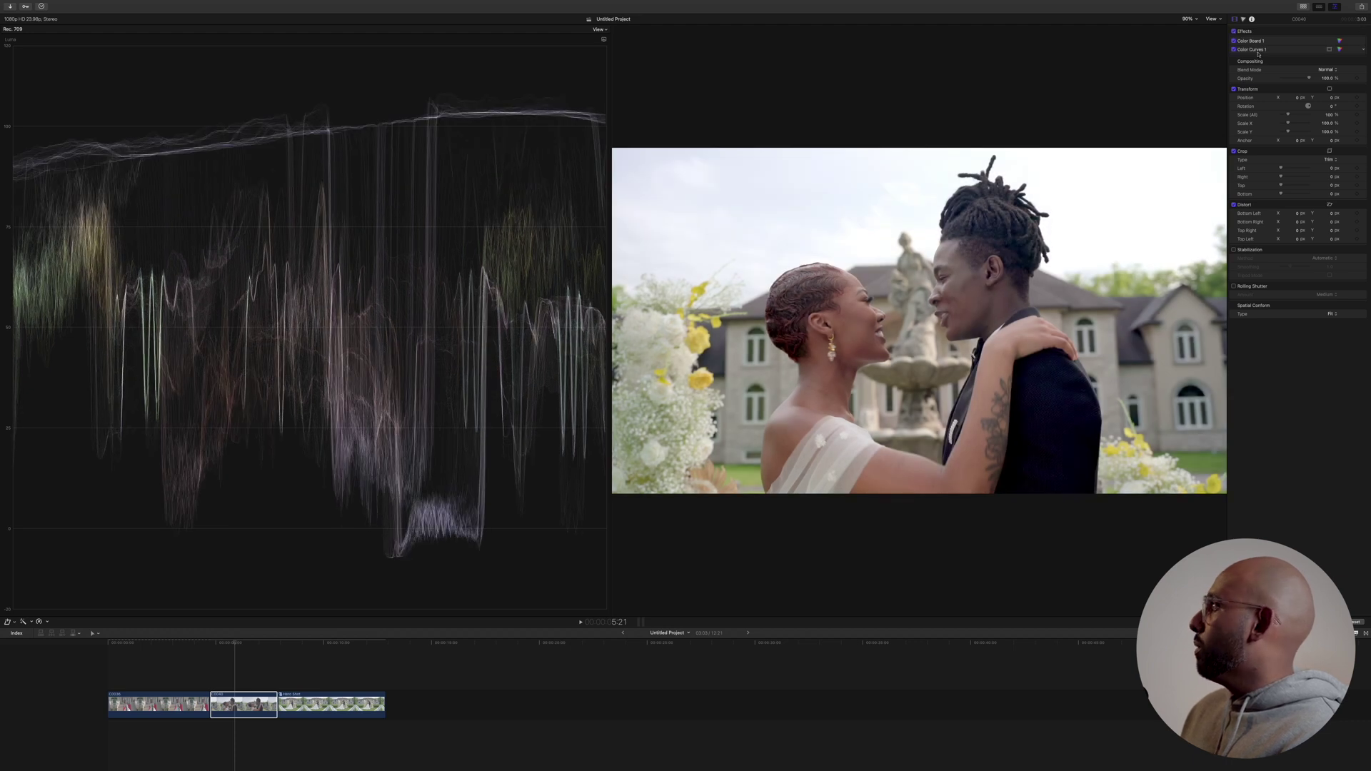
left_click(1258, 50)
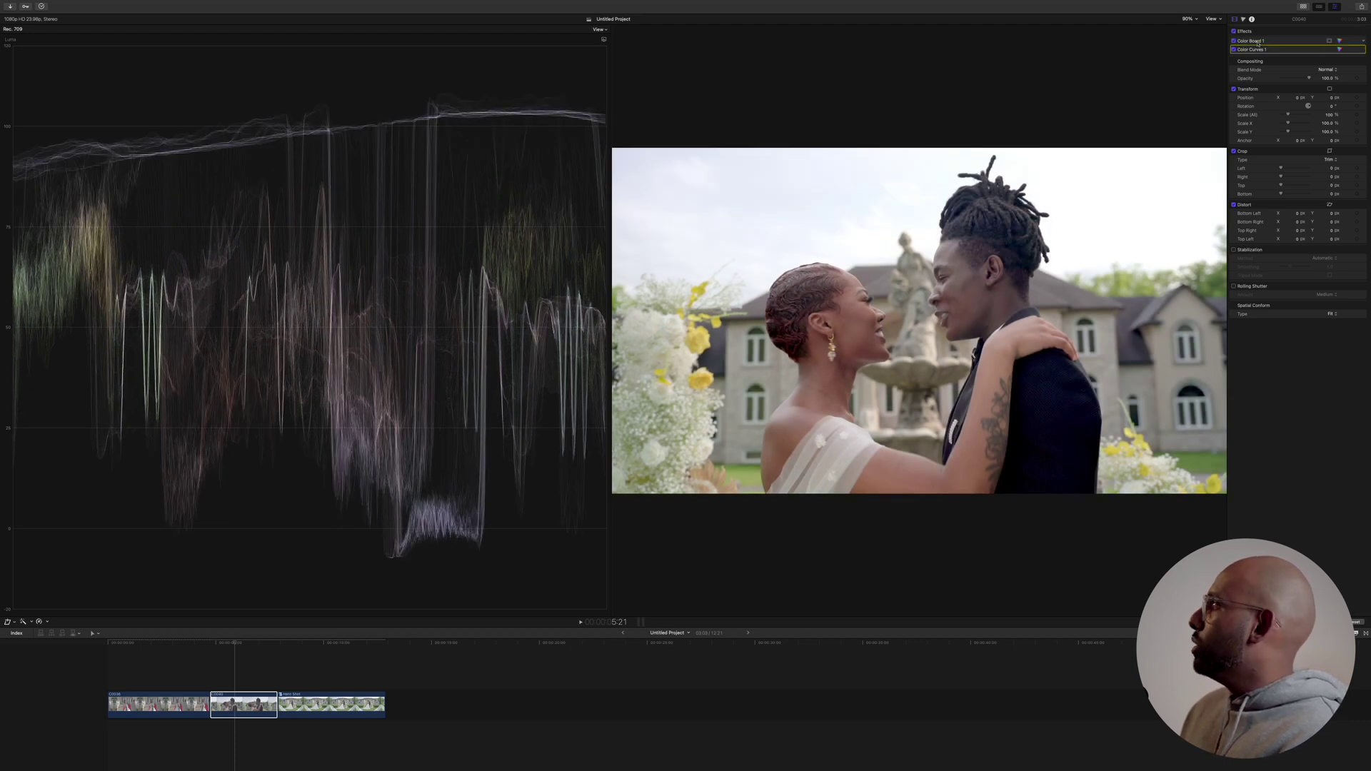
left_click(1258, 42)
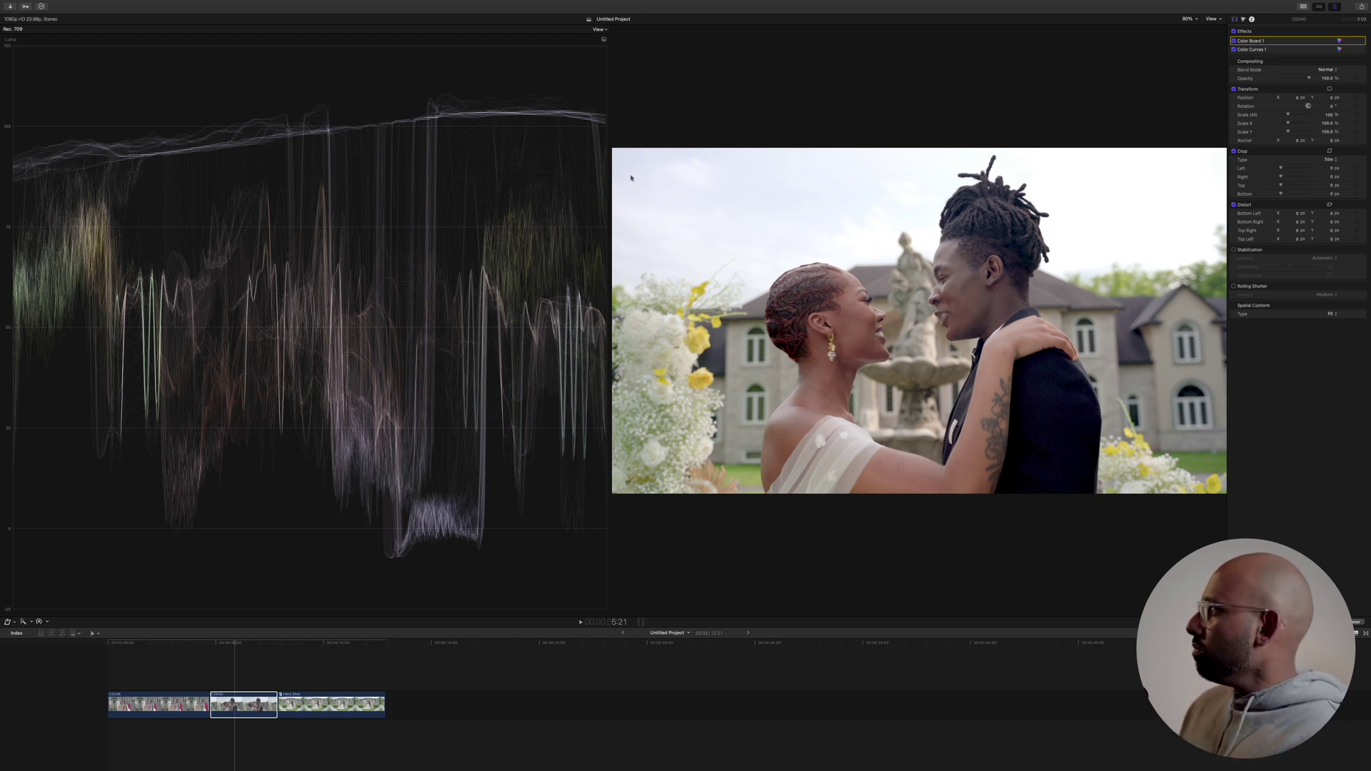
left_click(1340, 41)
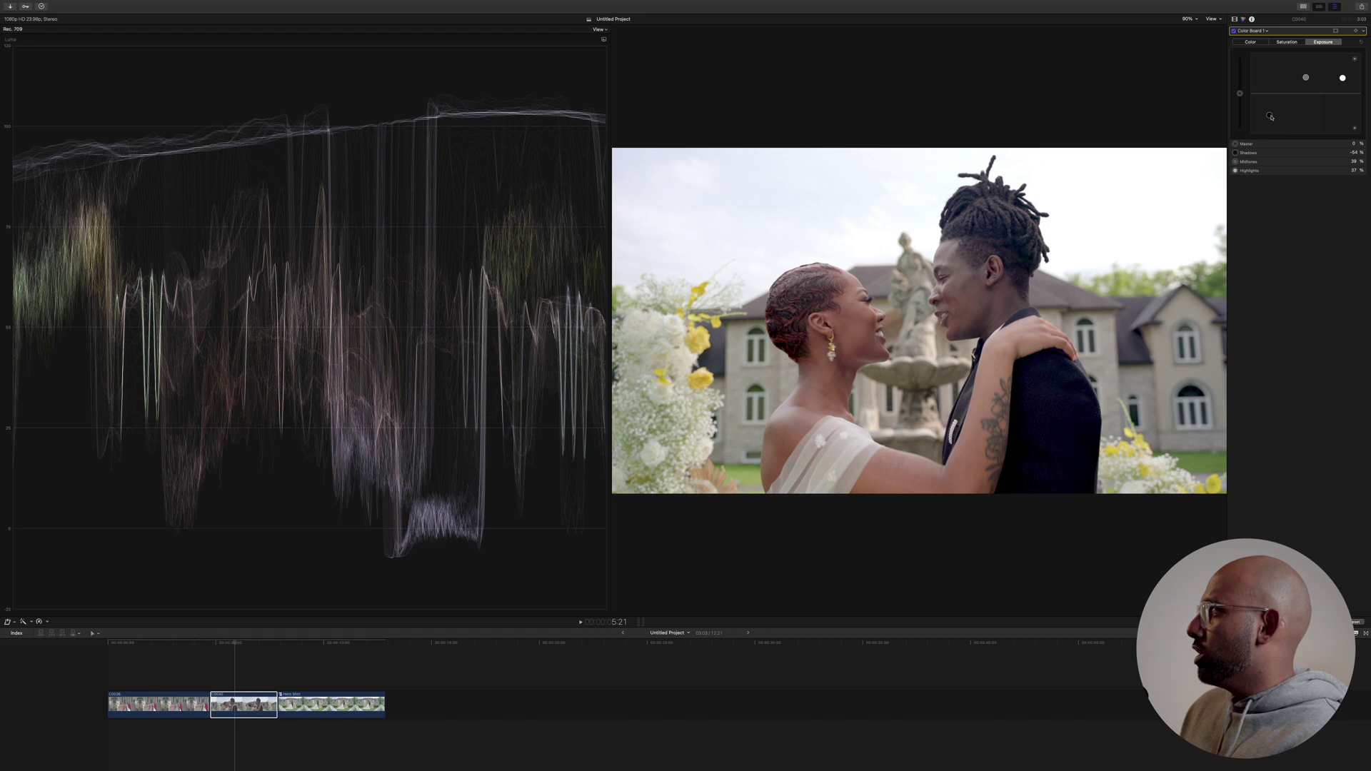
left_click_drag(1268, 117, 1305, 89)
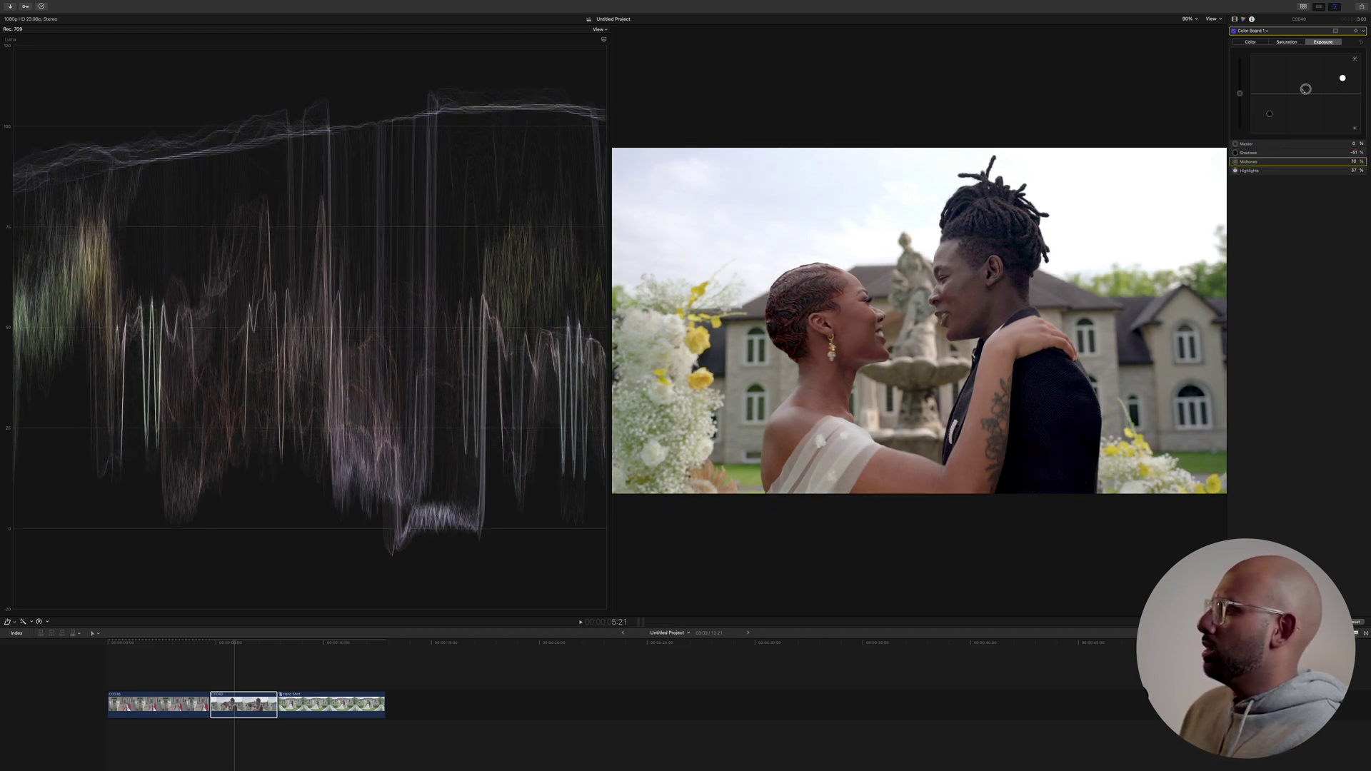
left_click_drag(1342, 78, 1343, 86)
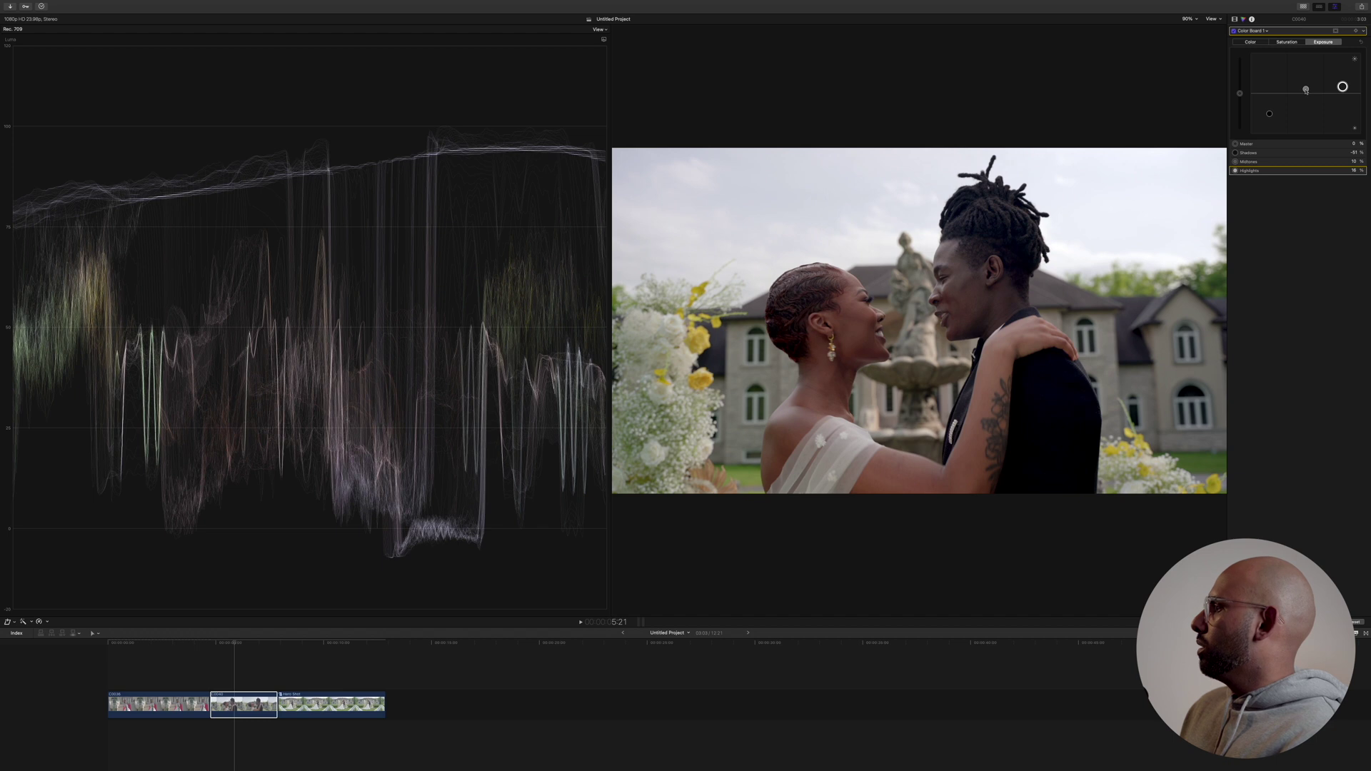
mouse_move(1305, 90)
left_mouse_down()
mouse_move(1306, 78)
mouse_move(1272, 113)
mouse_move(1305, 78)
mouse_move(1309, 97)
left_mouse_up()
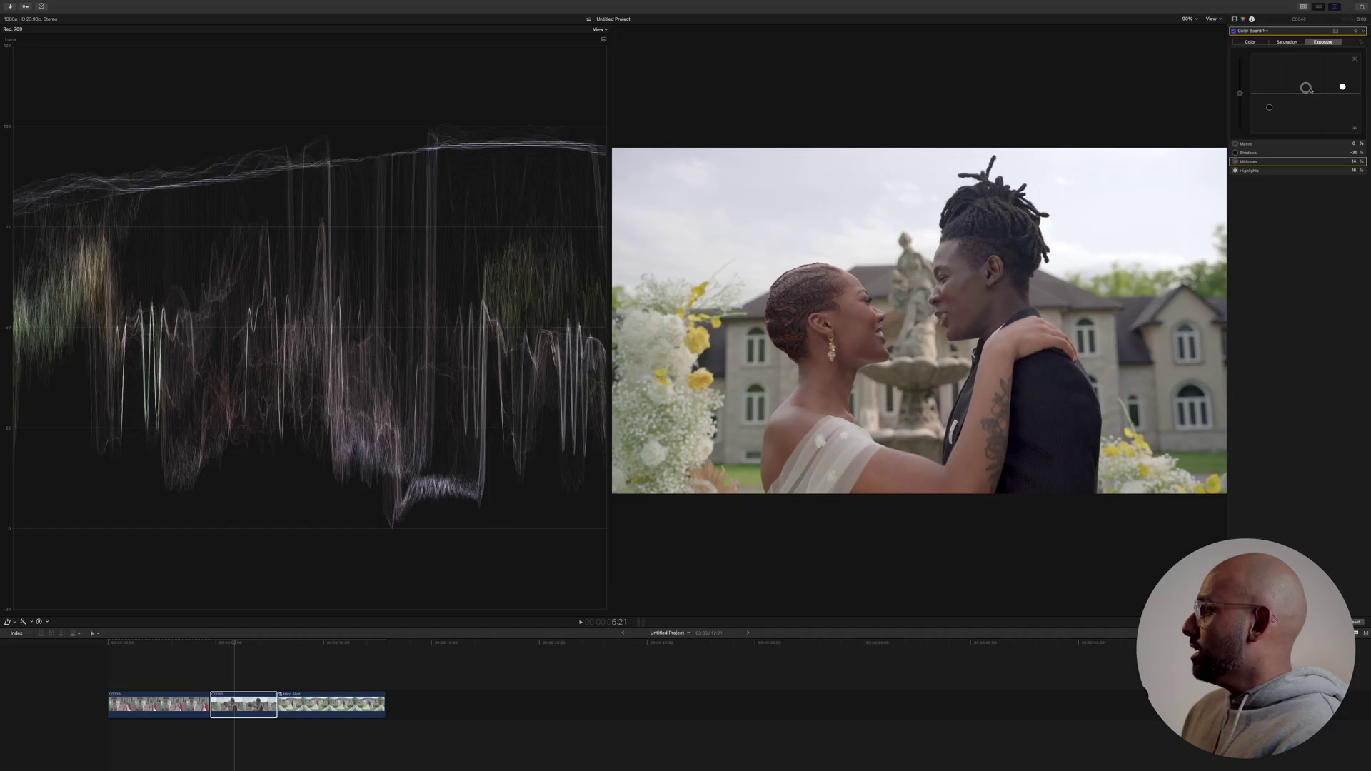
left_click_drag(1309, 89, 1270, 112)
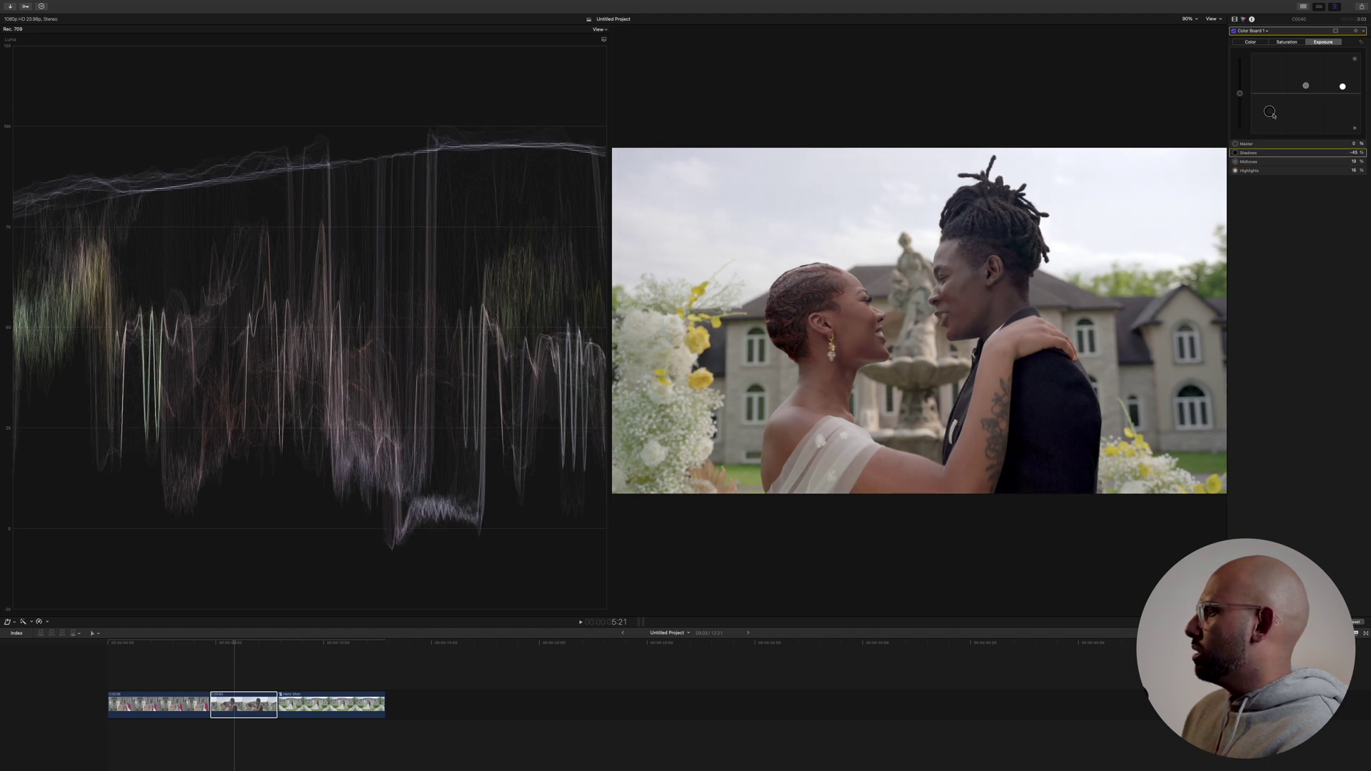
left_click(1255, 32)
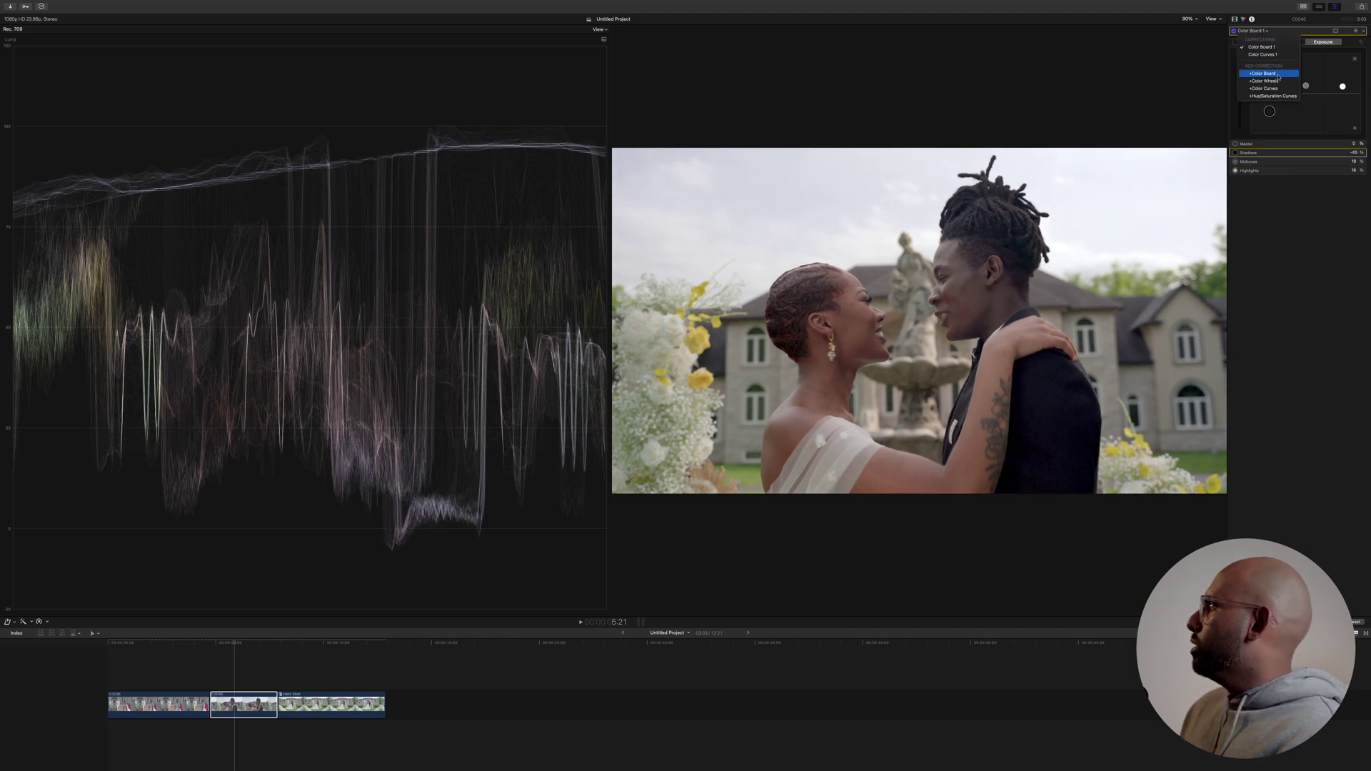
- Add an extra control point to the red curve in the couple clip's Color Curves 1
left_click(1275, 55)
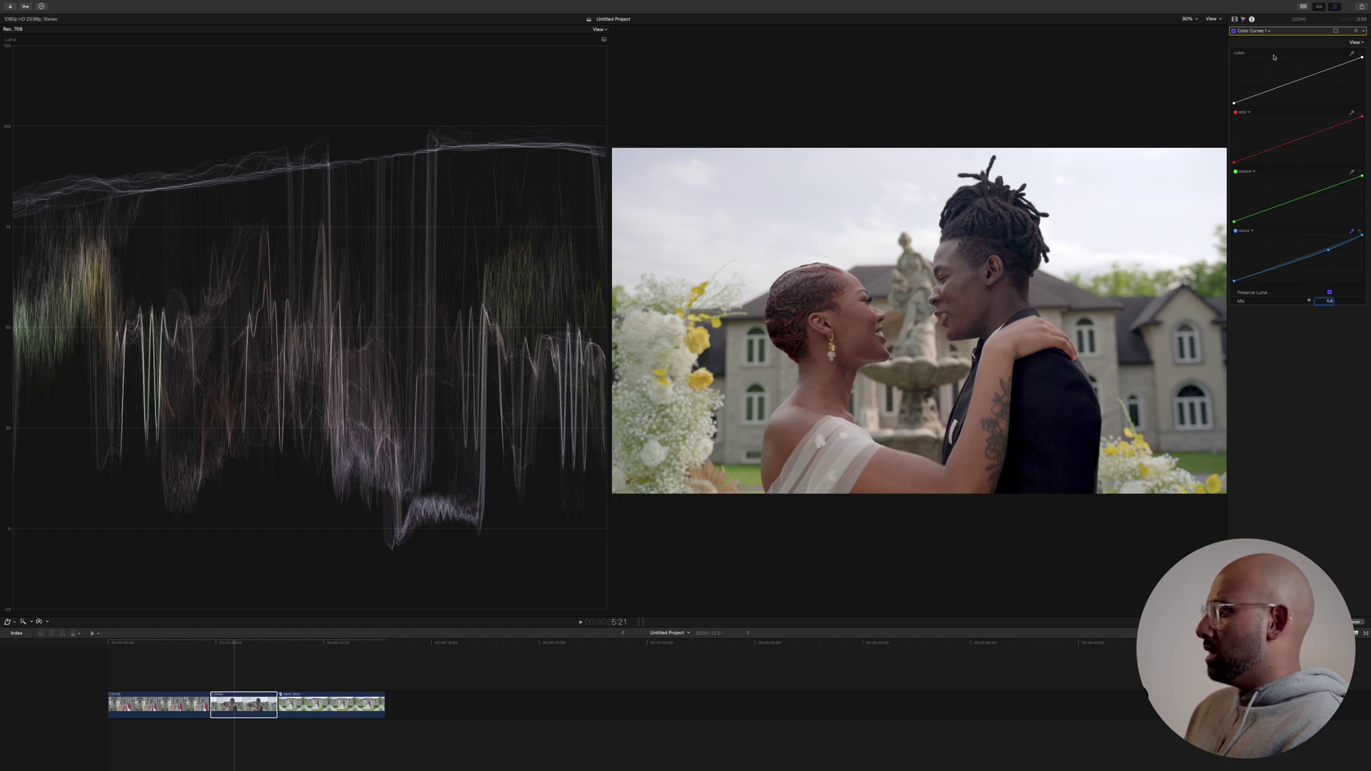
left_click(1352, 113)
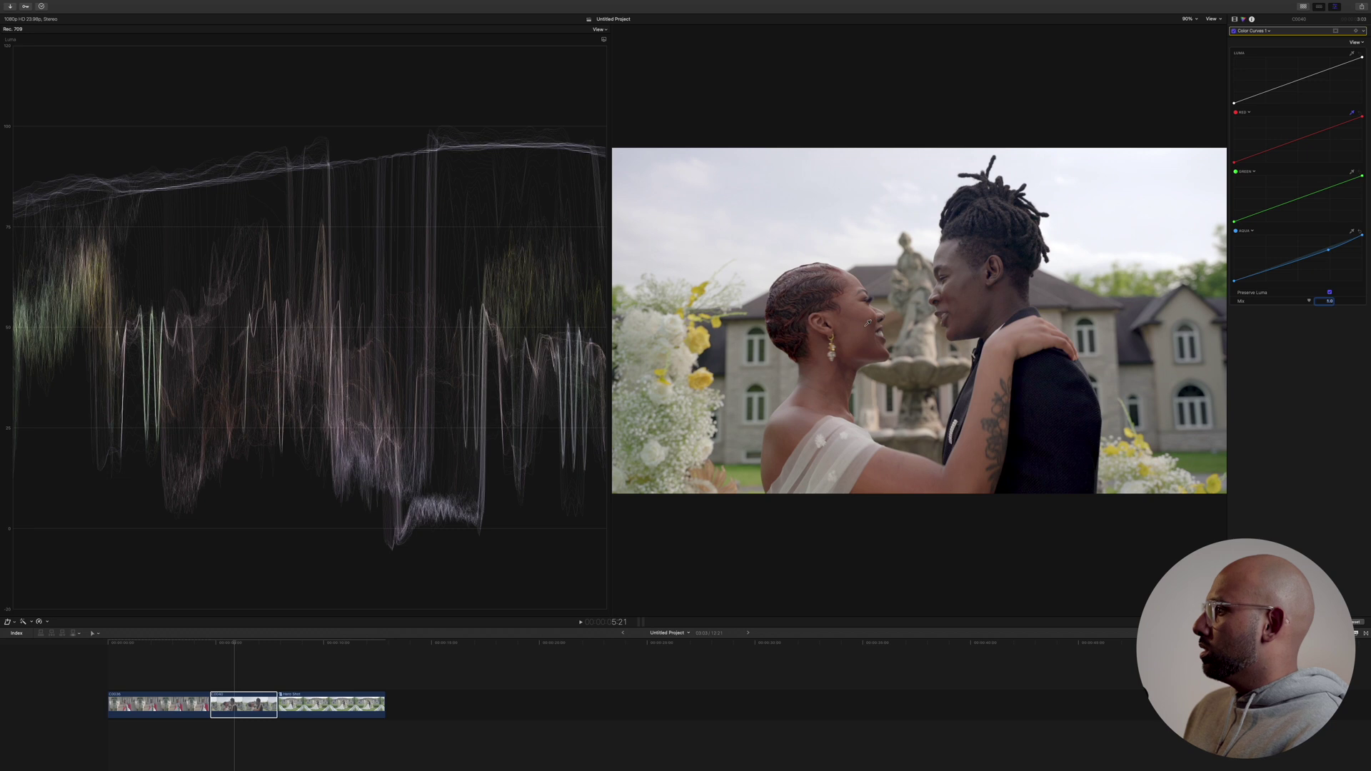
left_click(1286, 146)
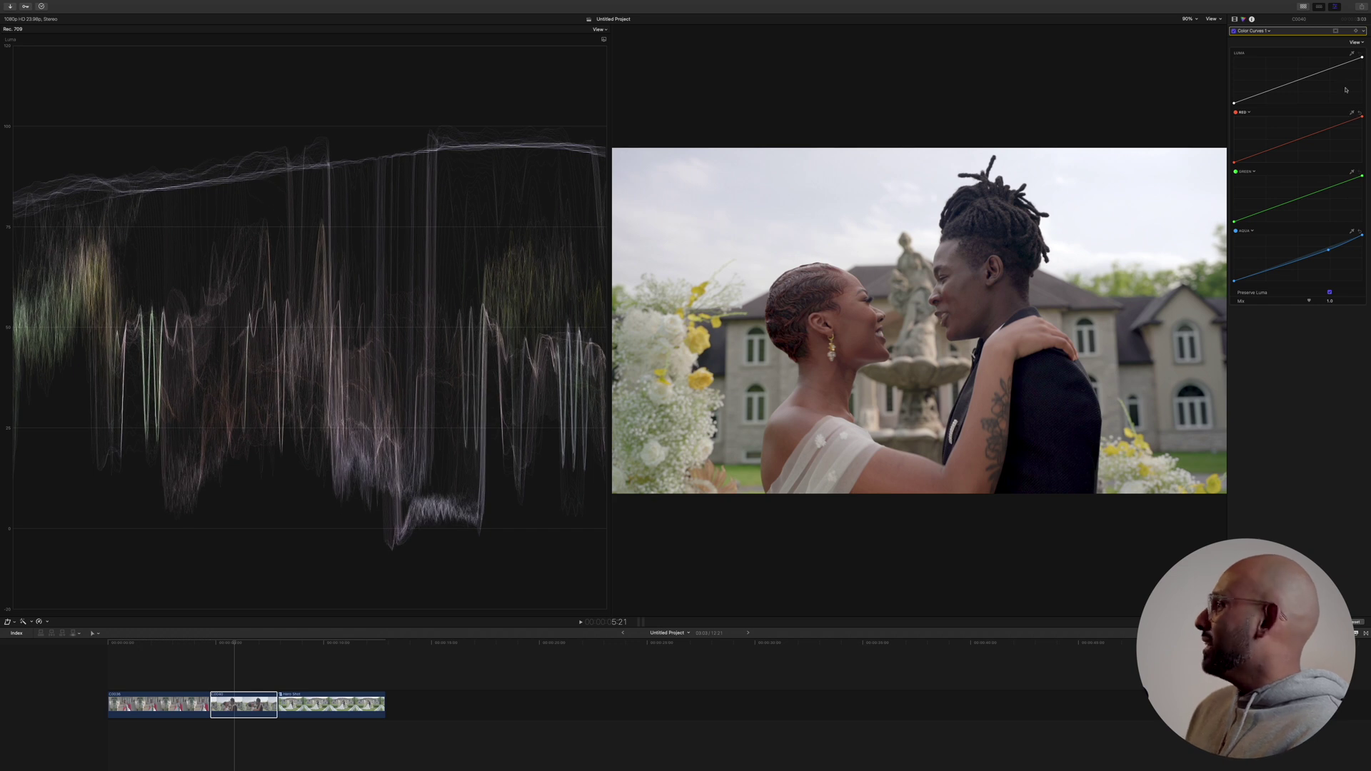
left_click(1259, 32)
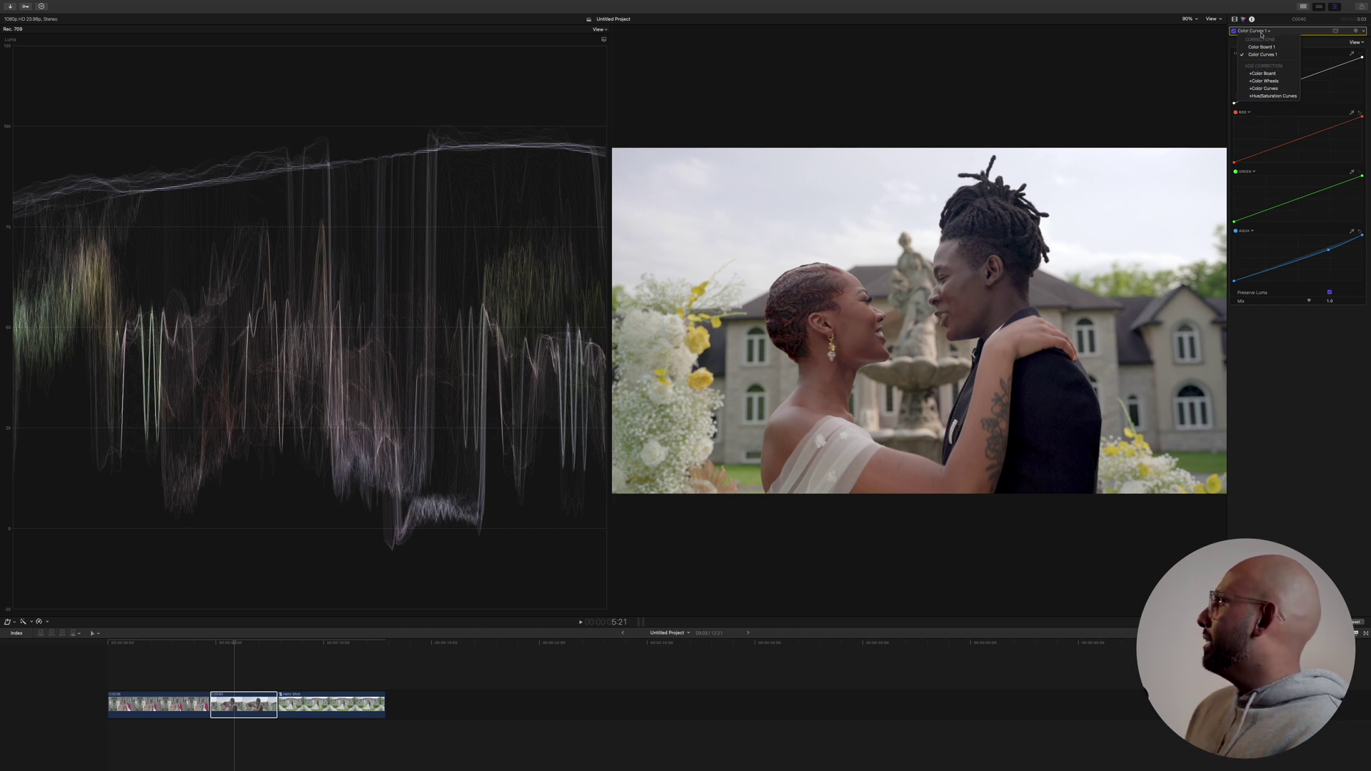
- Add Color Wheels 1 to the couple clip, compare the grade on and off, then play back
left_click(1267, 81)
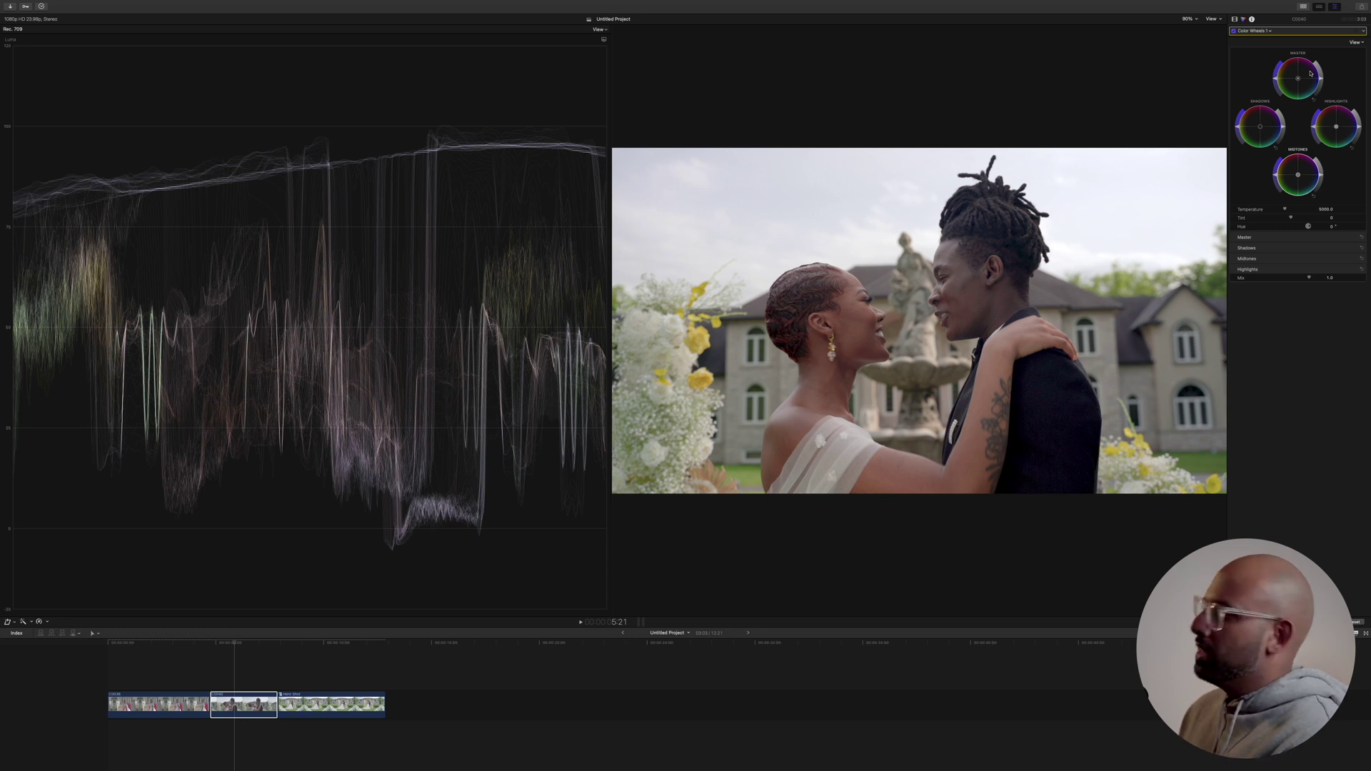
left_click(1234, 19)
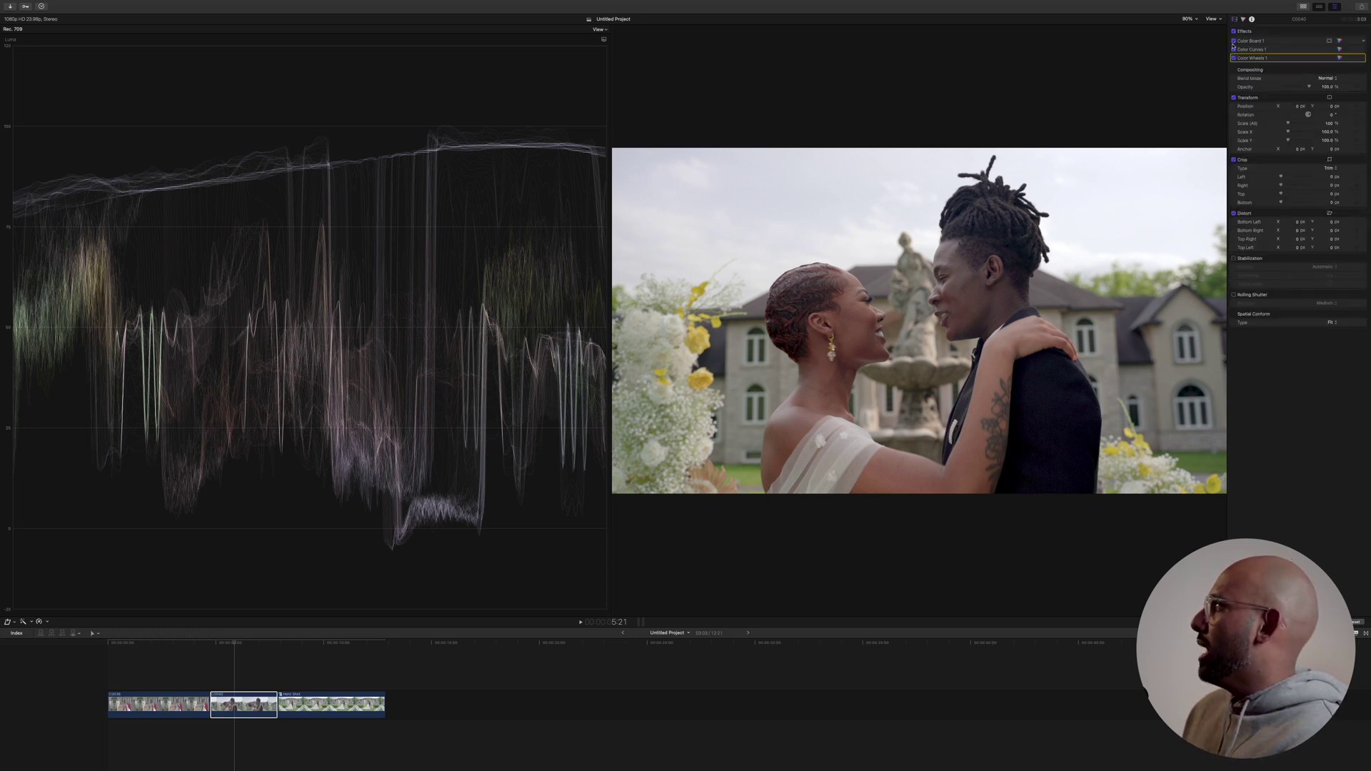
left_click(1234, 31)
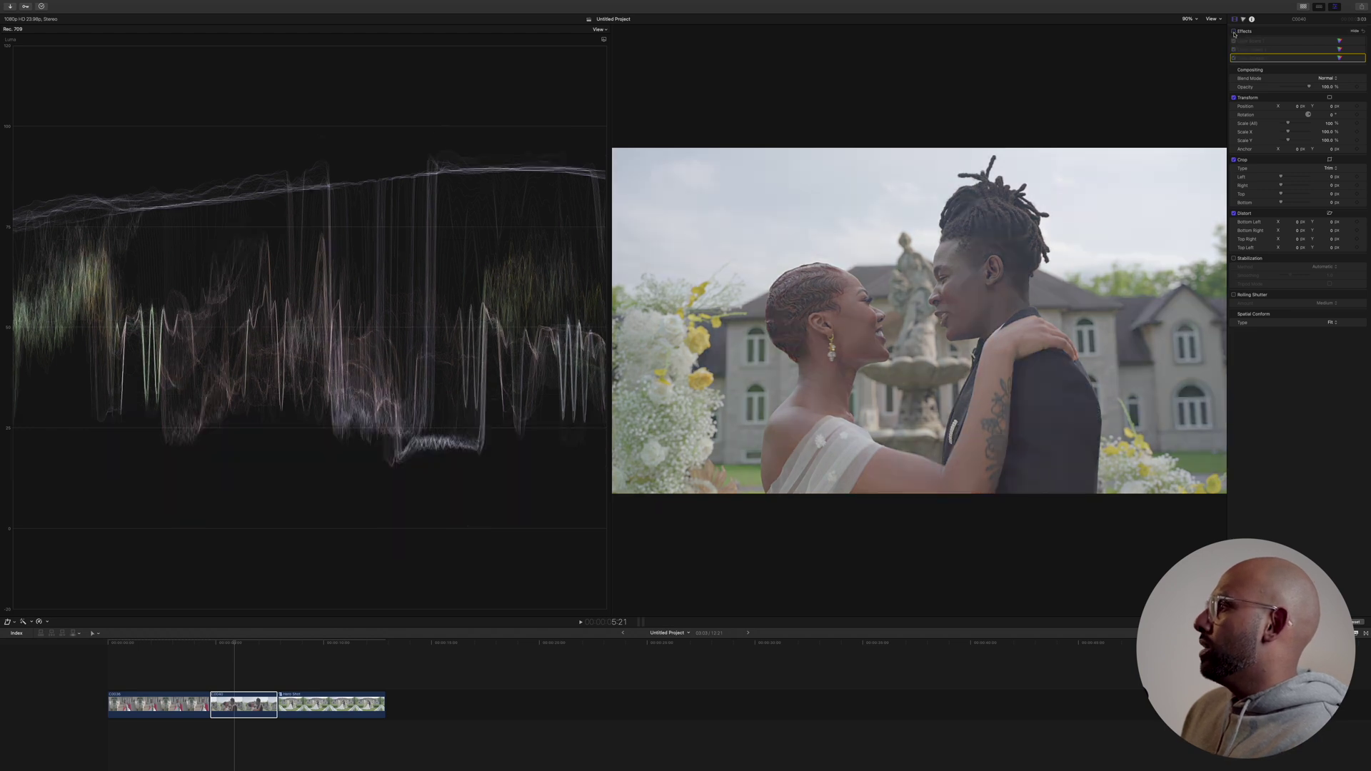
left_click(1235, 31)
left_click(1235, 31)
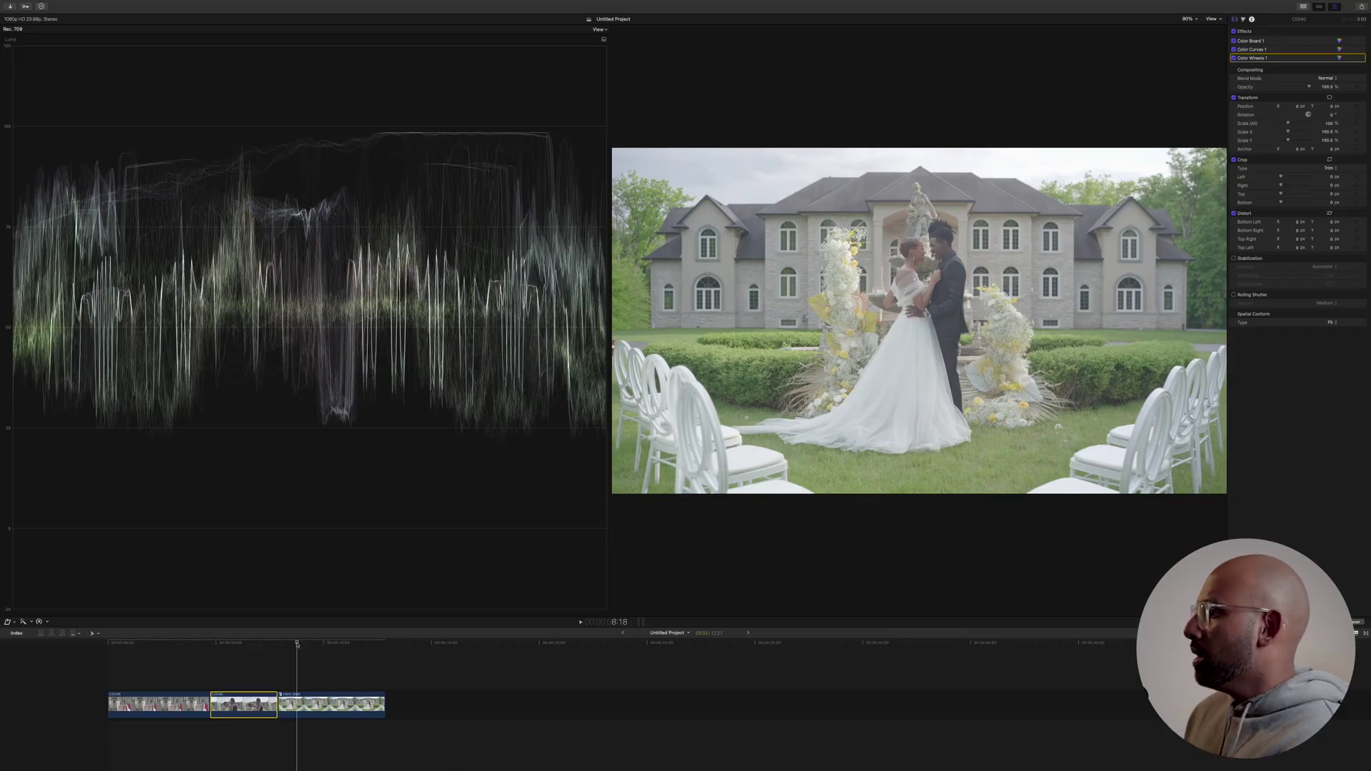
key("space")
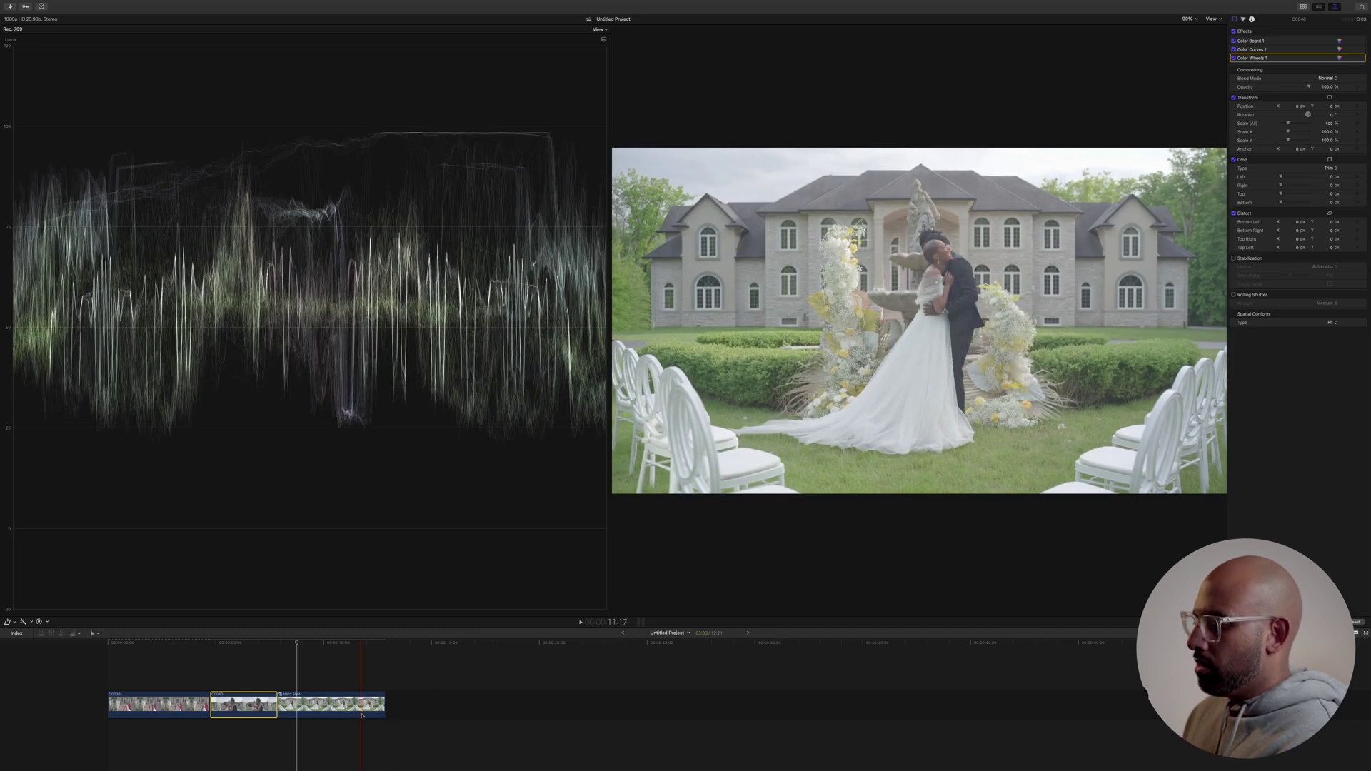
double_click(378, 706)
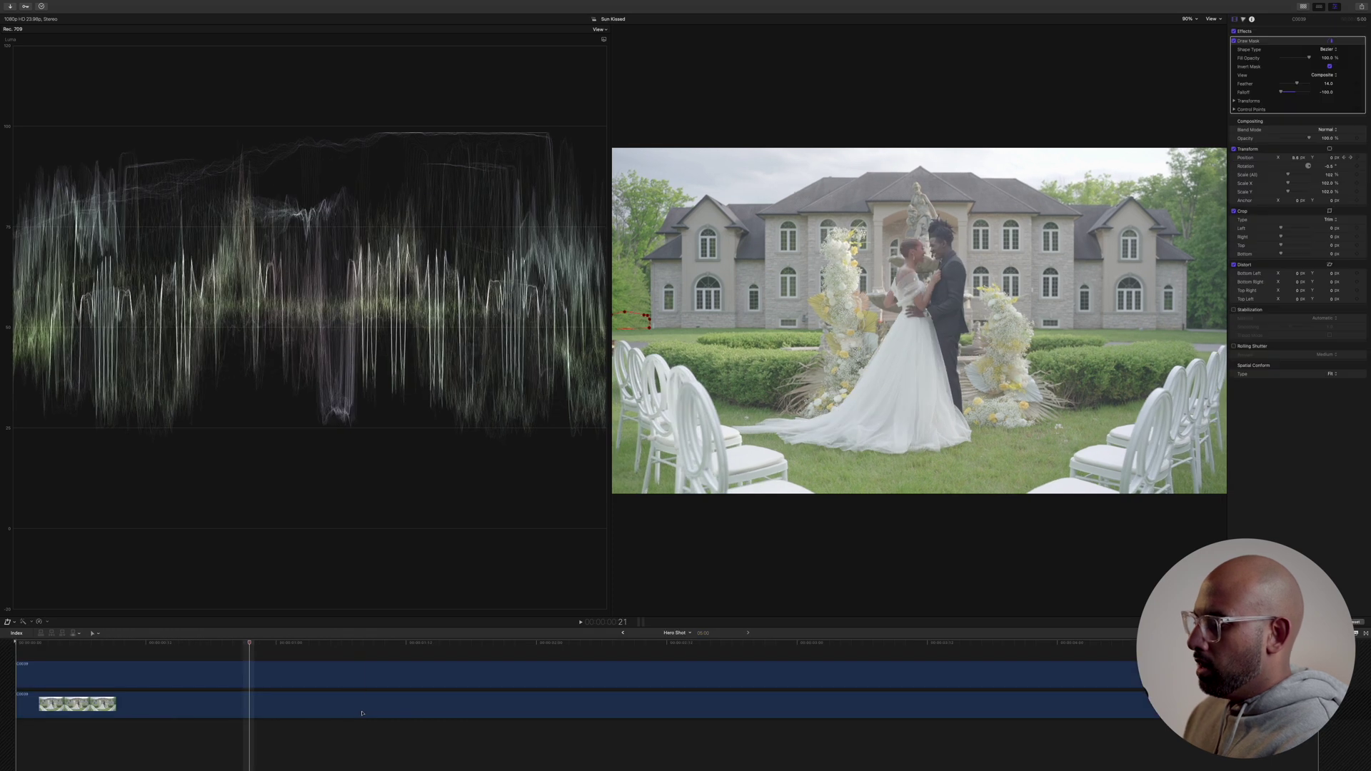
left_click(410, 679)
key("v")
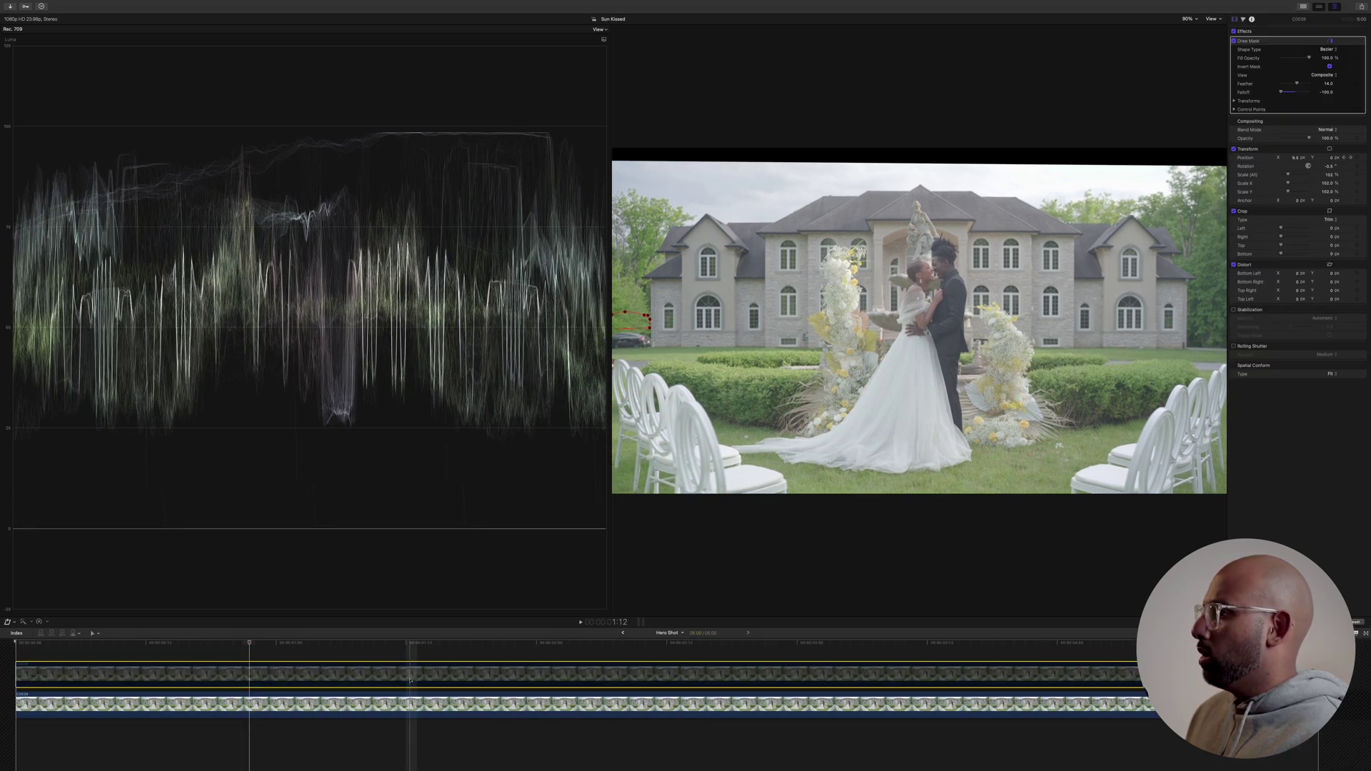
key("v")
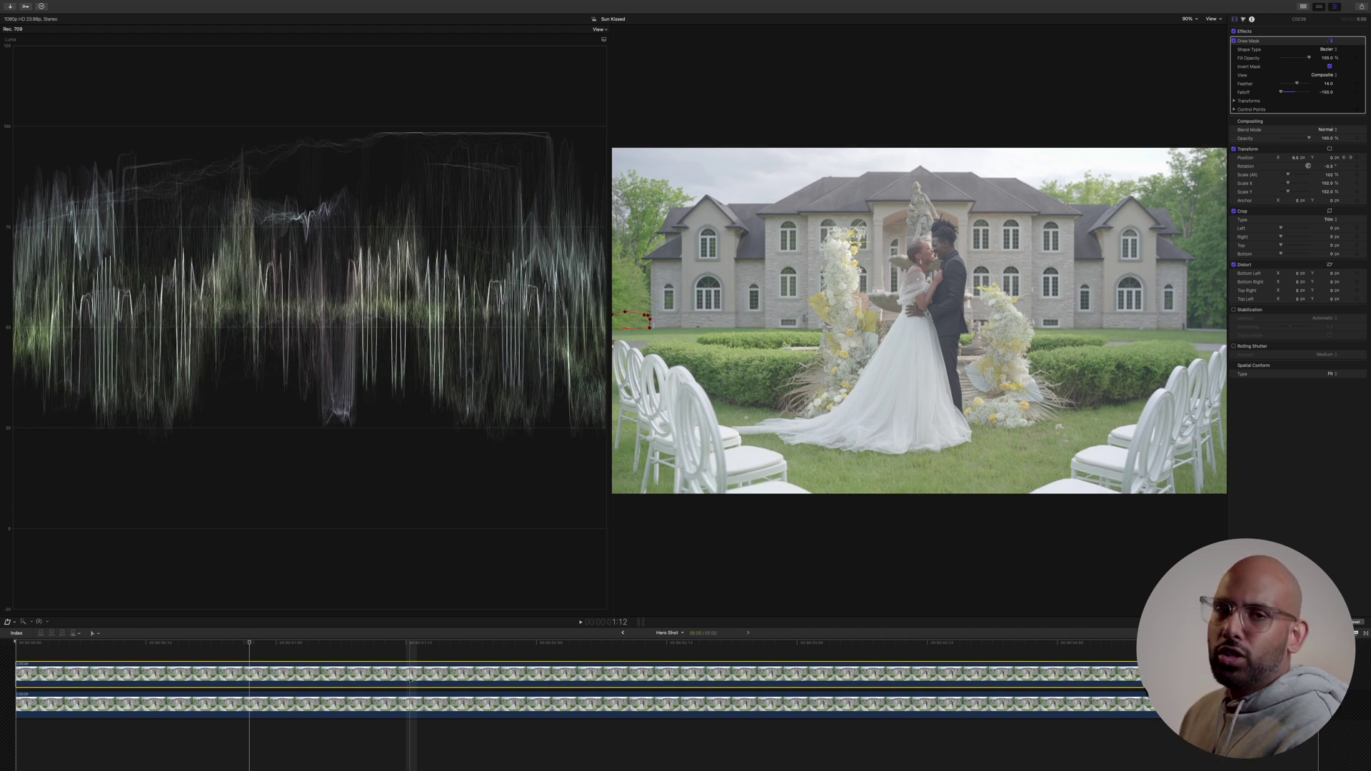
key("super+bracketleft")
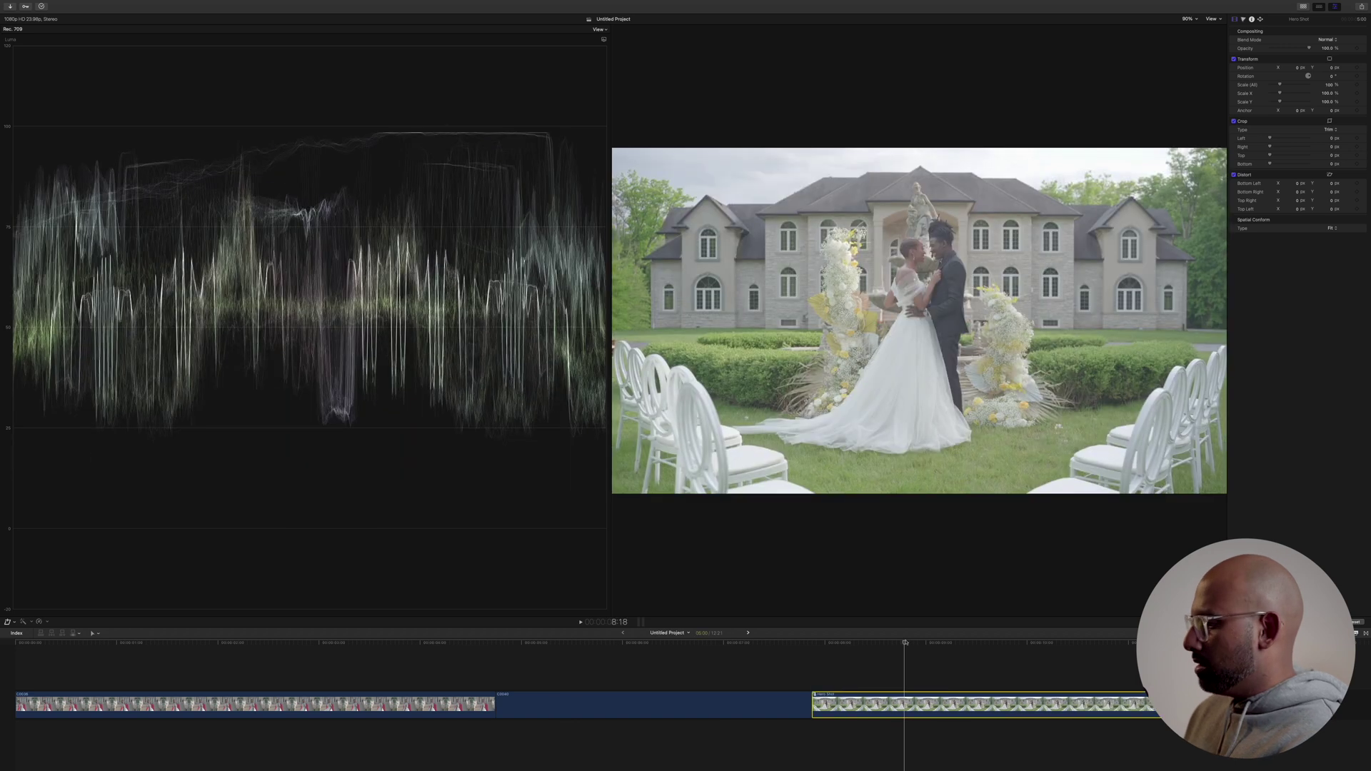
left_click(921, 639)
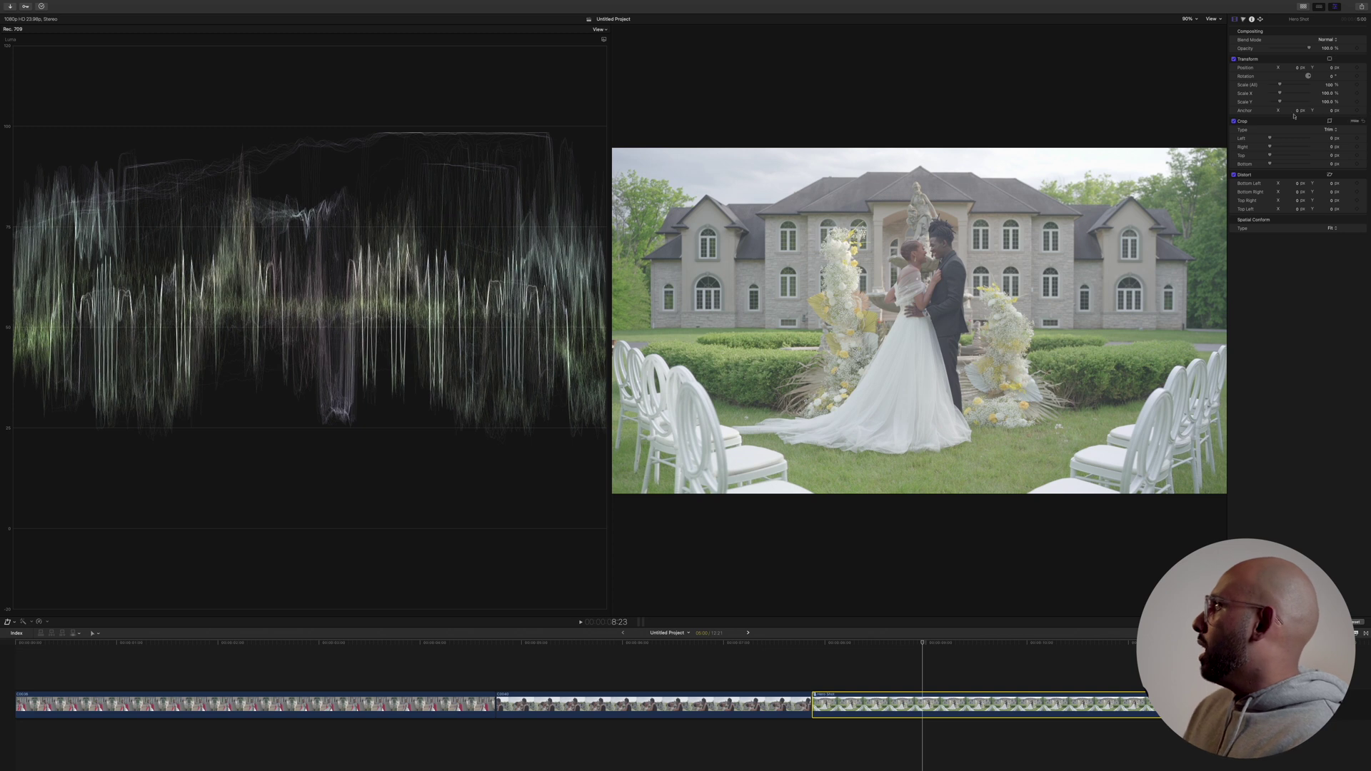
- Darken the Hero Shot's shadows and raise midtones to about 12%, keeping highlights at 0%
left_click(1243, 19)
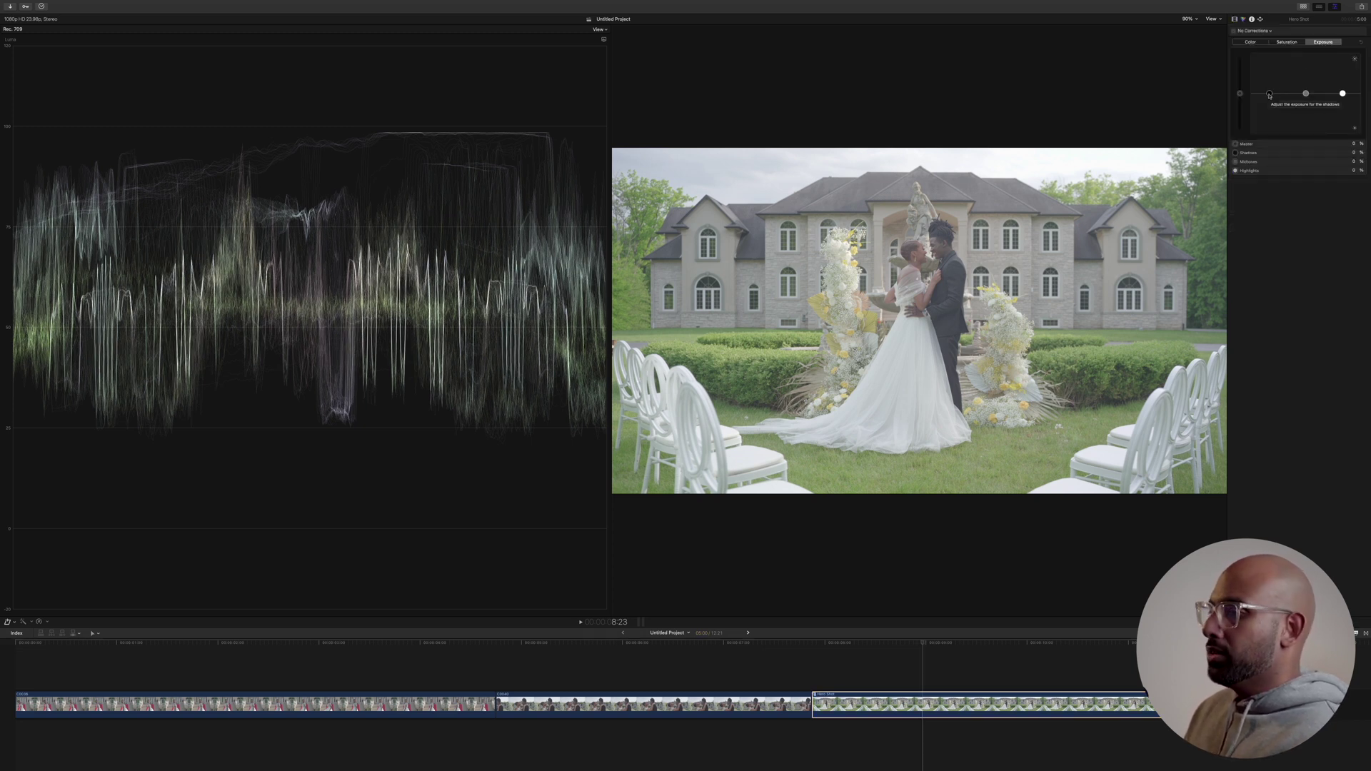
left_click_drag(1269, 93, 1269, 115)
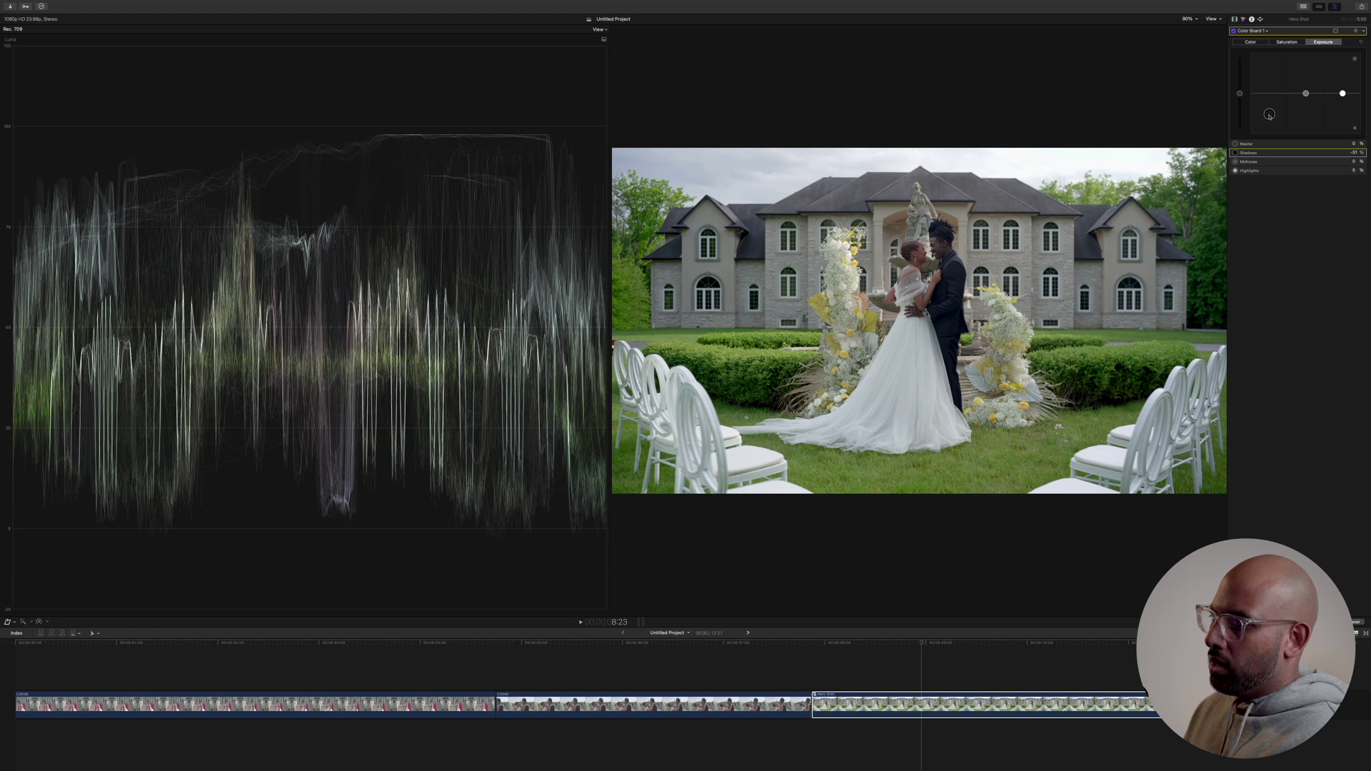
left_click_drag(1268, 115, 1269, 115)
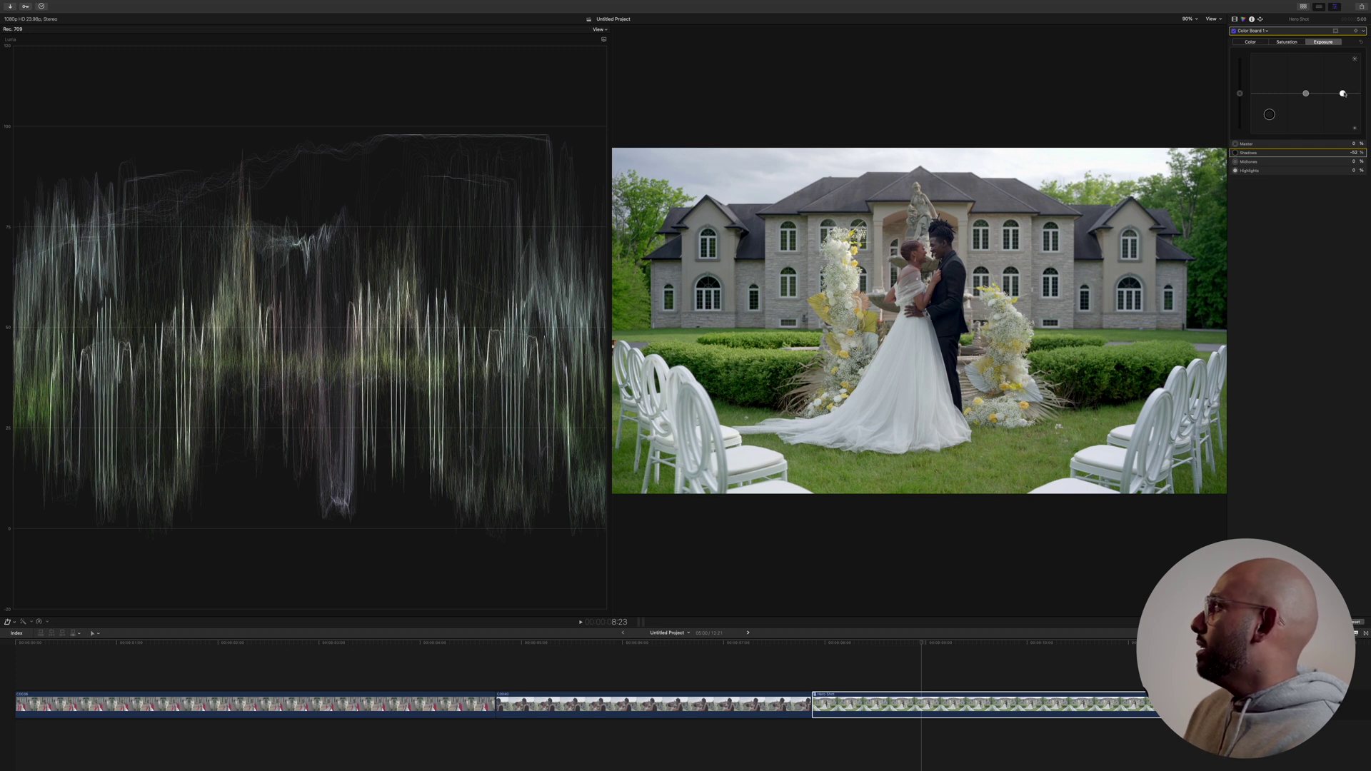
left_click_drag(1306, 93, 1305, 86)
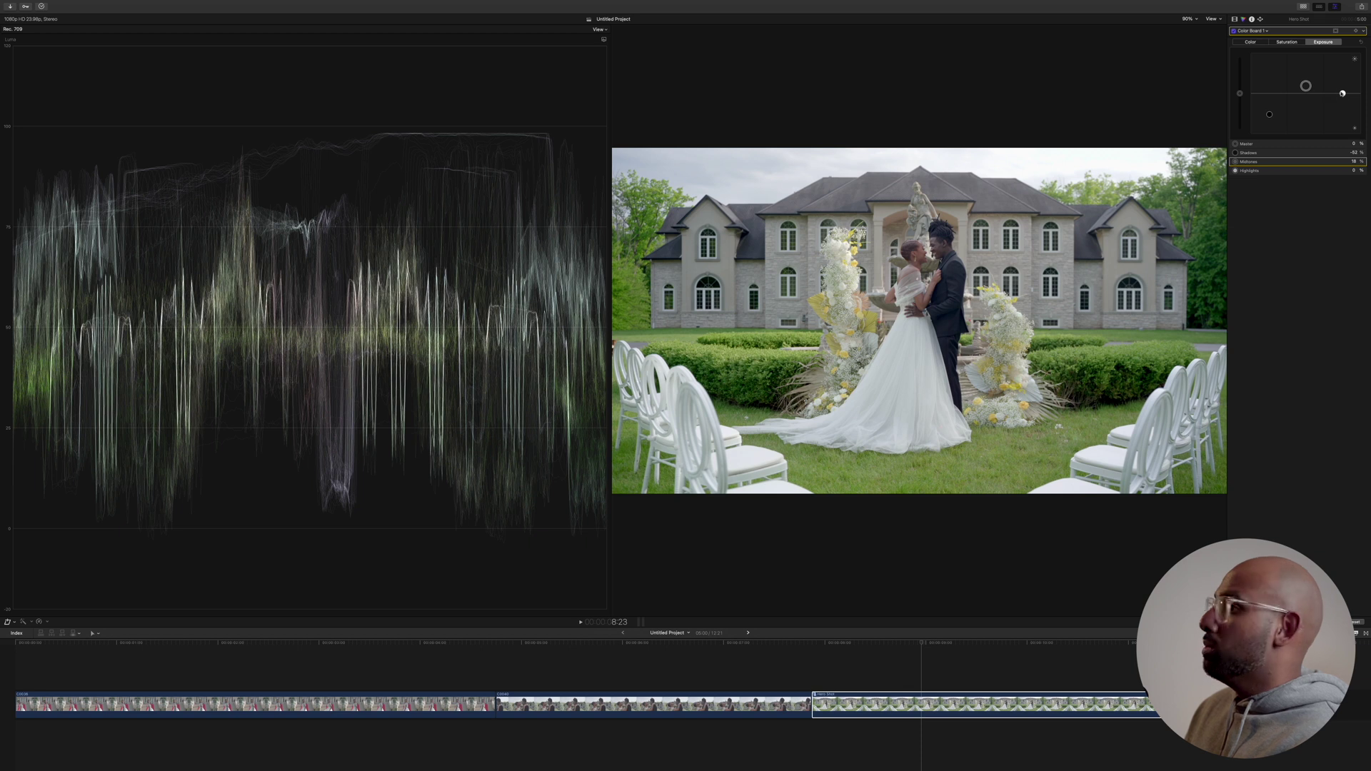
left_click_drag(1342, 94, 1342, 92)
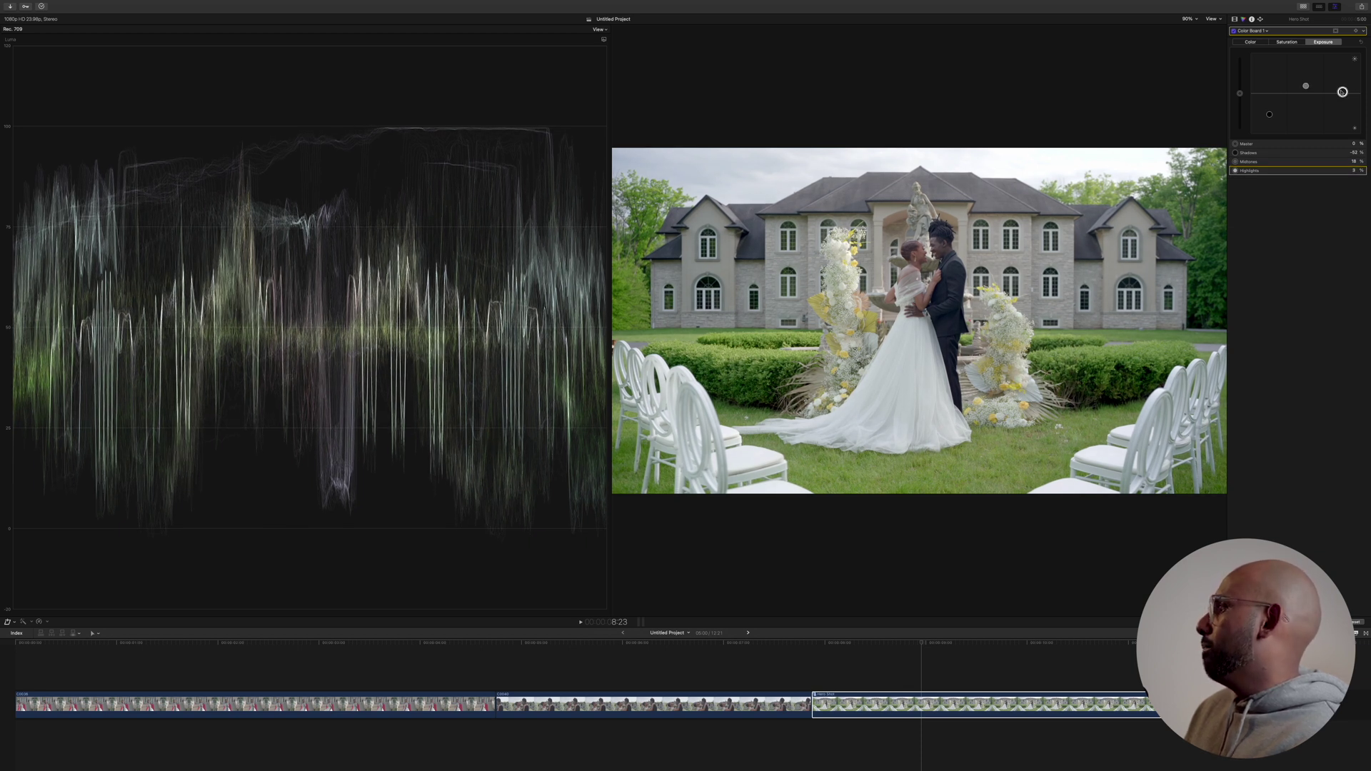
left_click_drag(1342, 92, 1342, 93)
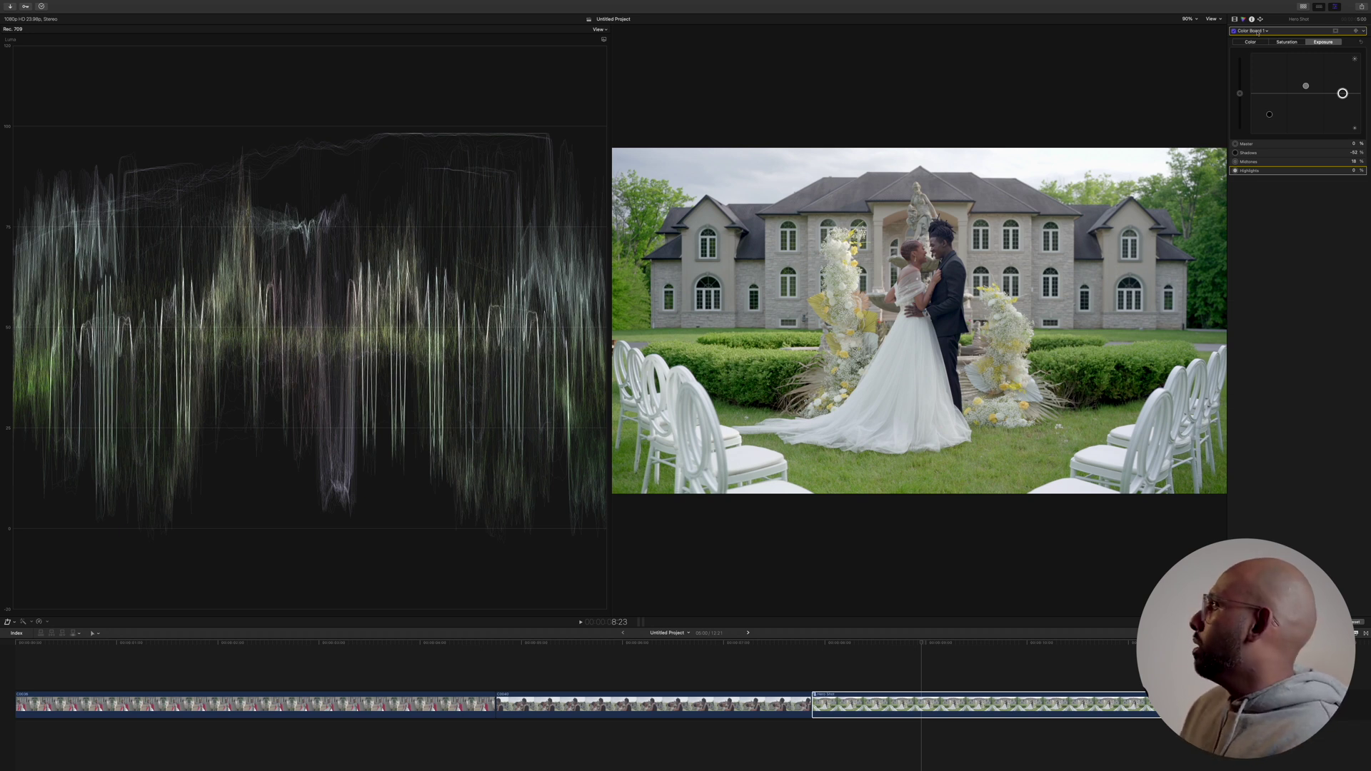
left_click(1257, 31)
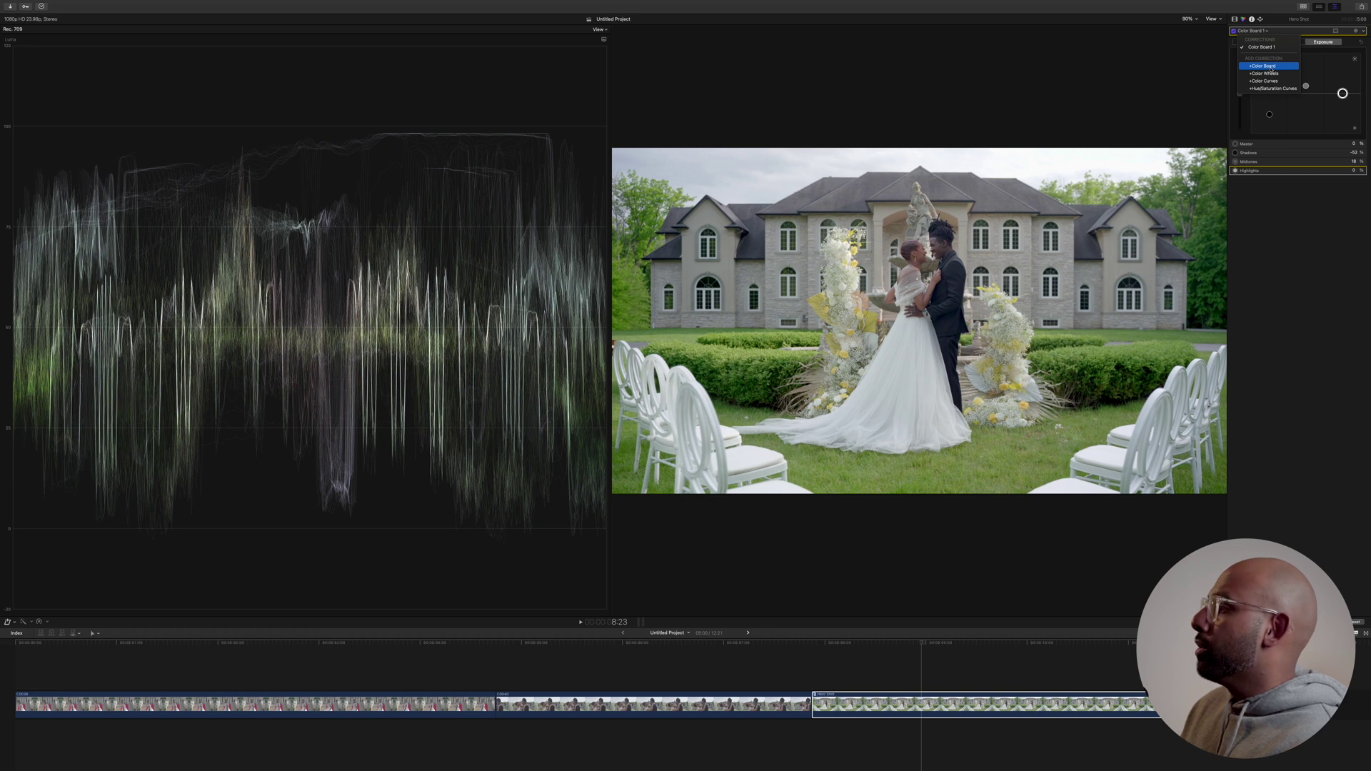
- Add a second Color Board to the Hero Shot clip with a Shape Mask on the couple
left_click(1271, 69)
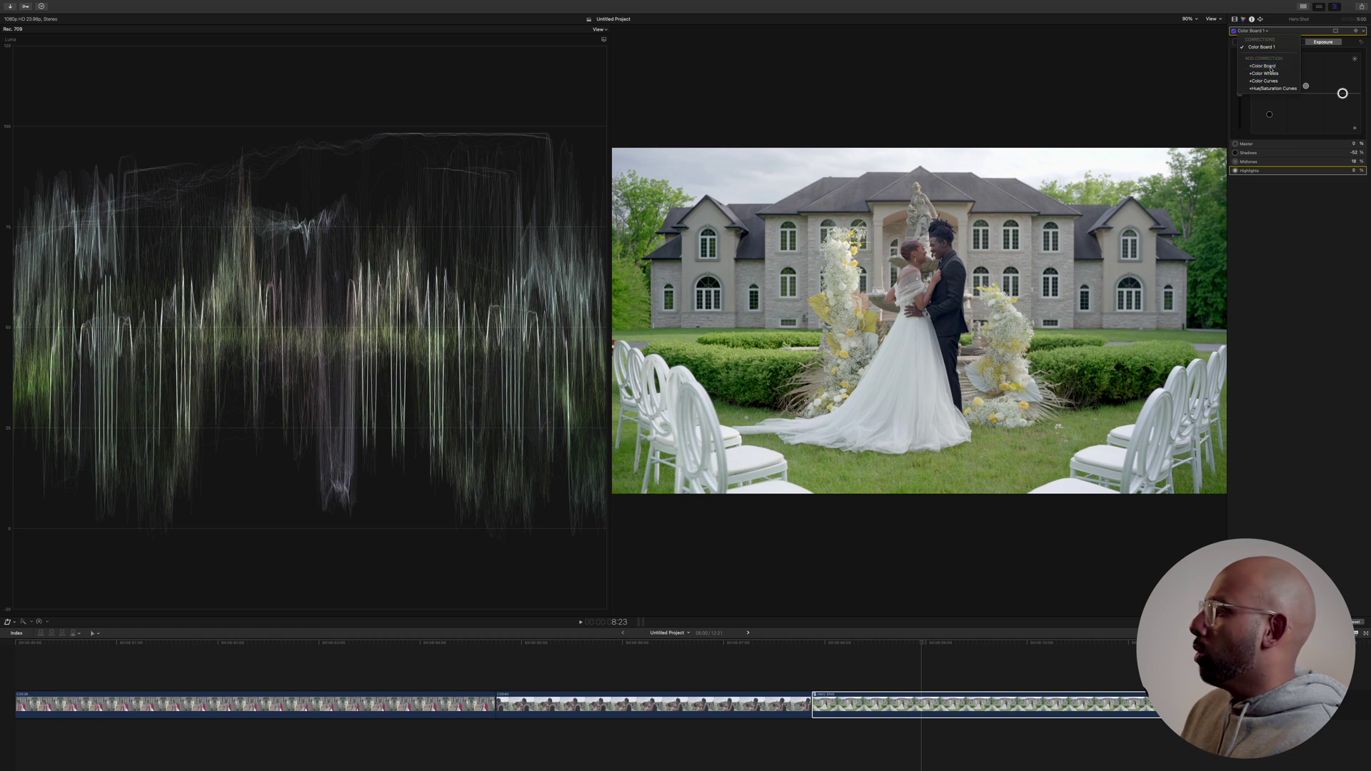
left_click(1335, 31)
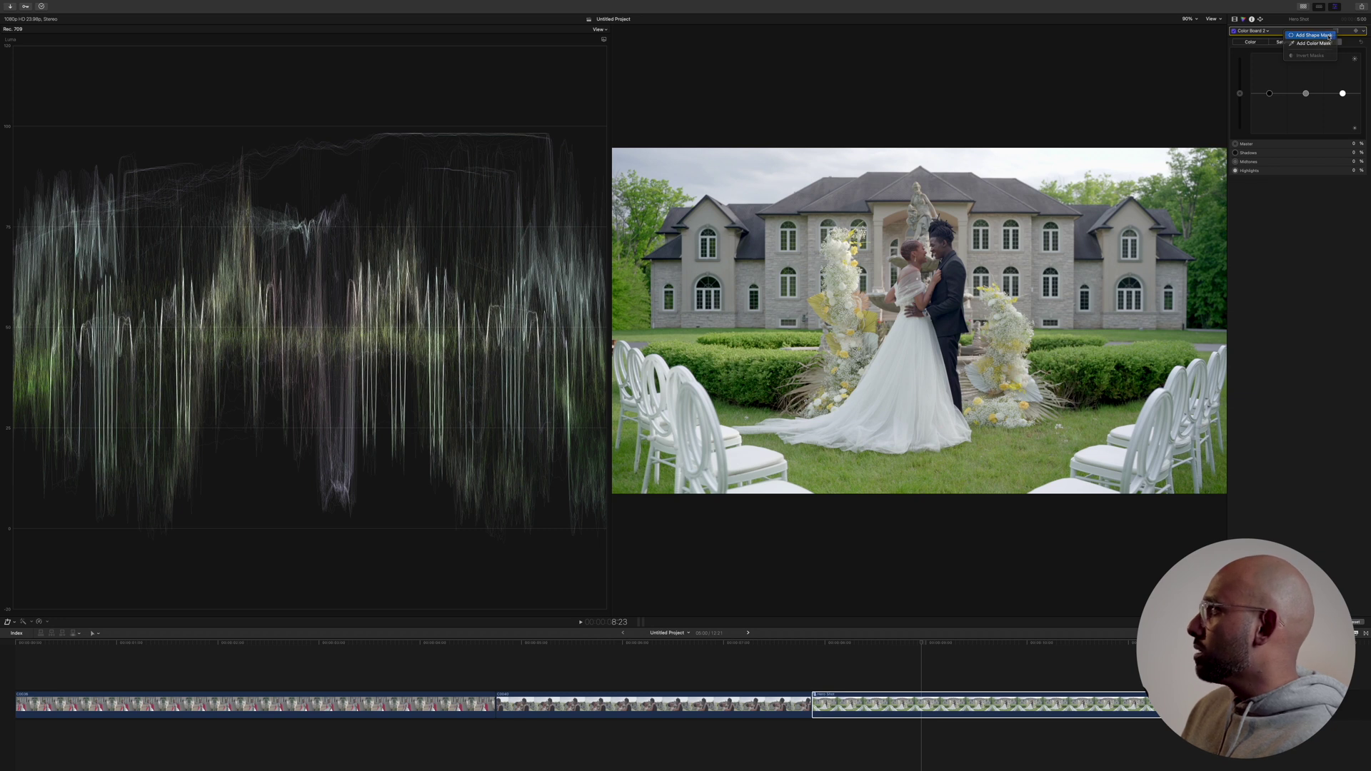
left_click(1314, 35)
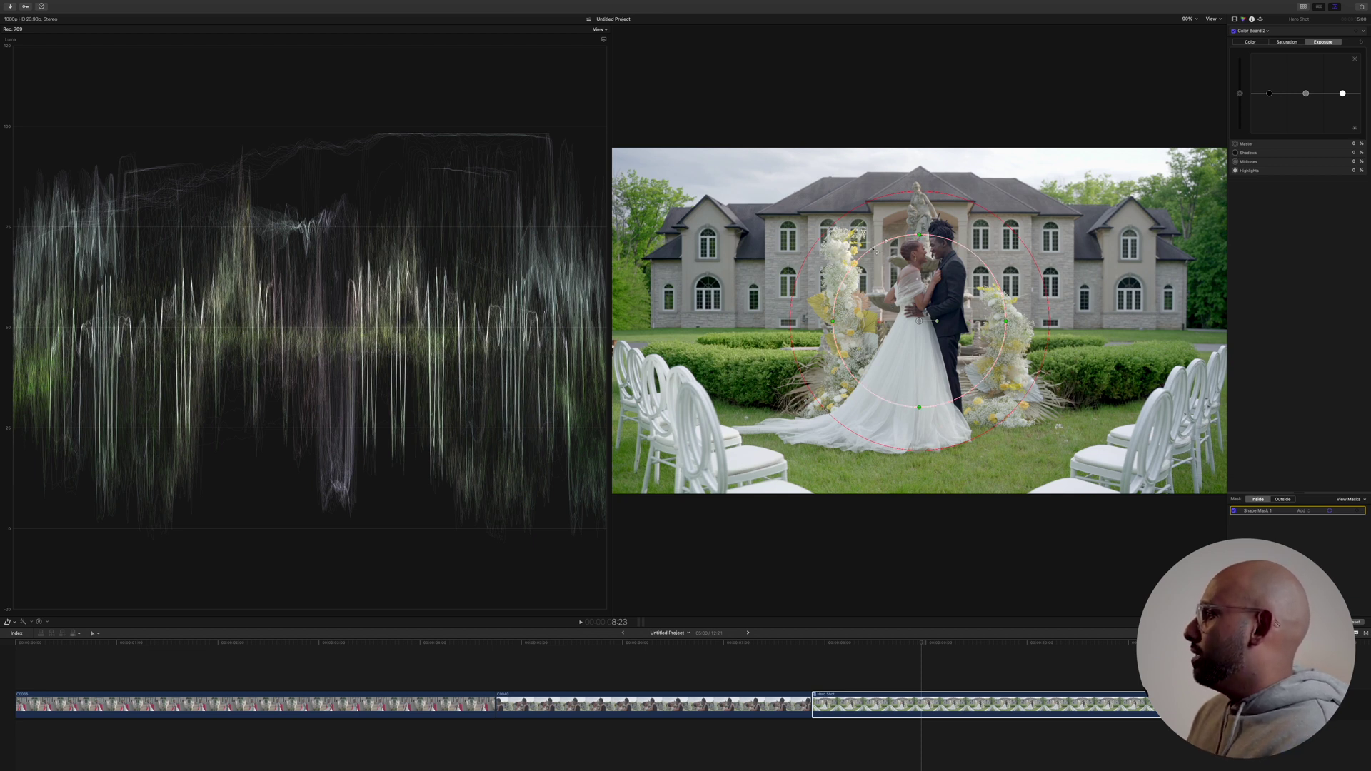
- Reshape Shape Mask 1 into a soft-edged tall ellipse on the couple and raise Highlights to about 30%
left_click_drag(875, 250, 921, 264)
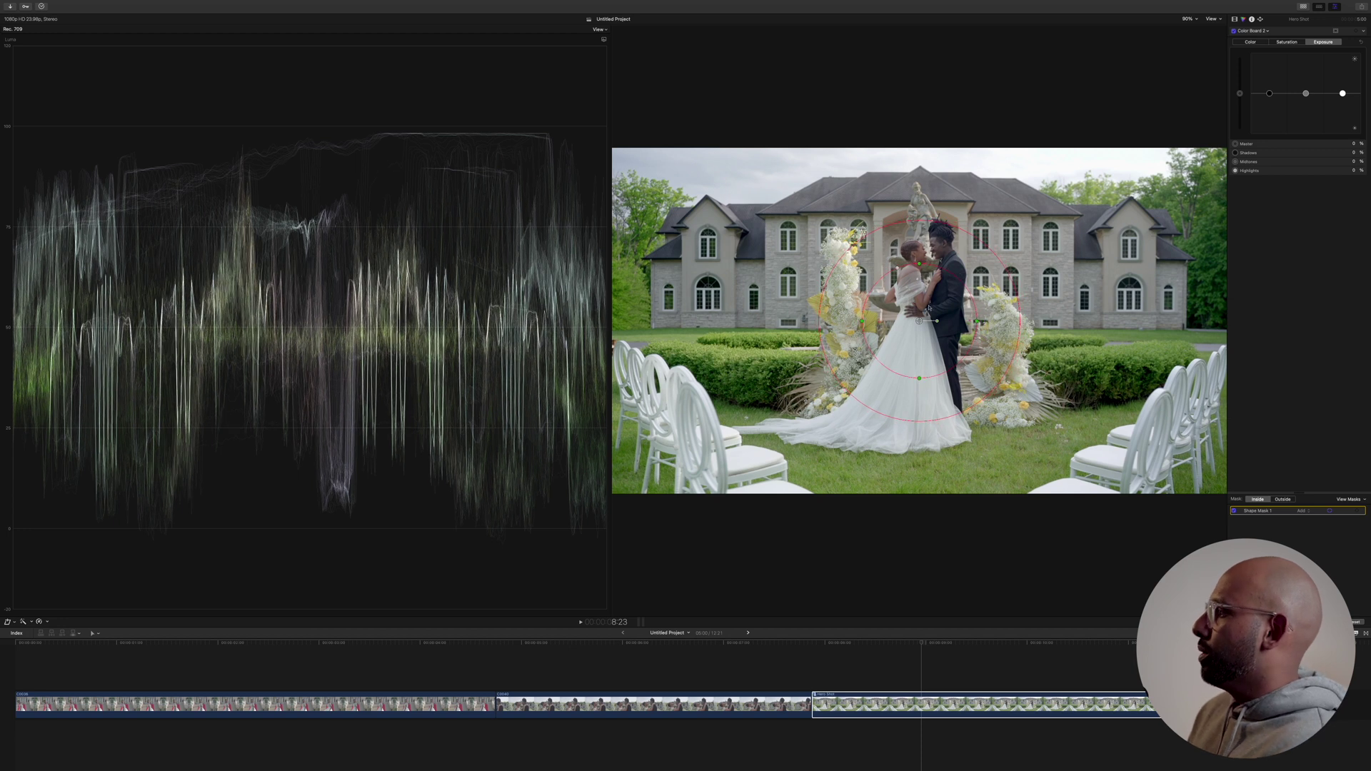
mouse_move(919, 379)
left_mouse_down()
mouse_move(918, 410)
mouse_move(923, 366)
mouse_move(931, 373)
left_mouse_up()
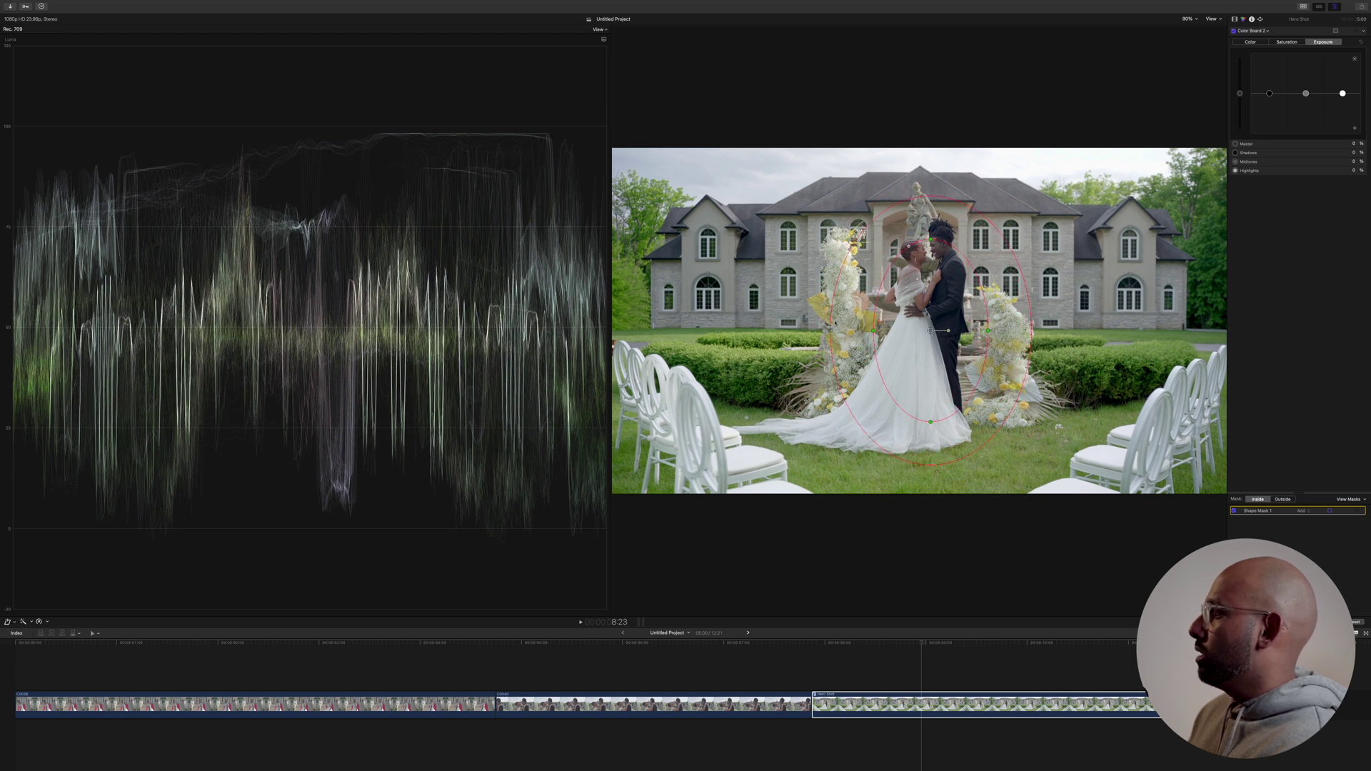
left_click_drag(830, 329, 683, 348)
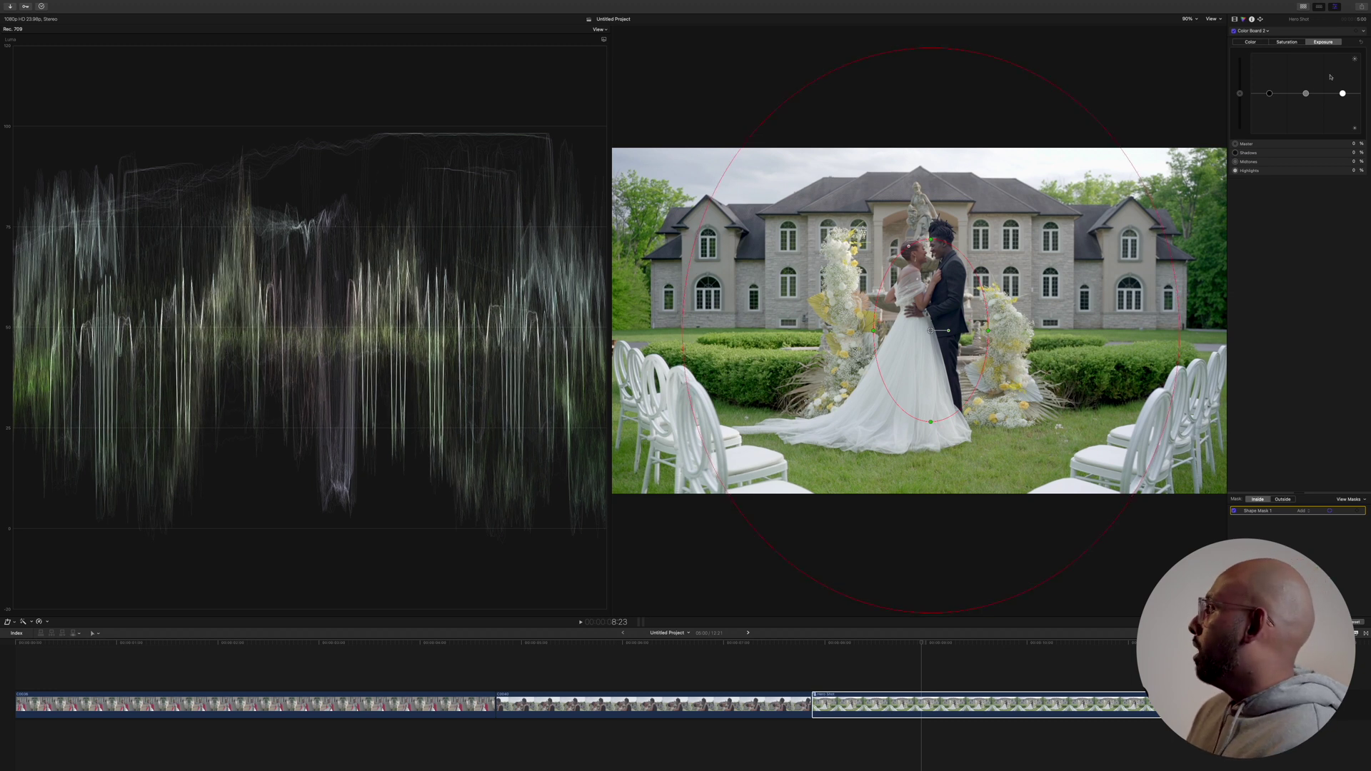
left_click_drag(1344, 97, 1342, 82)
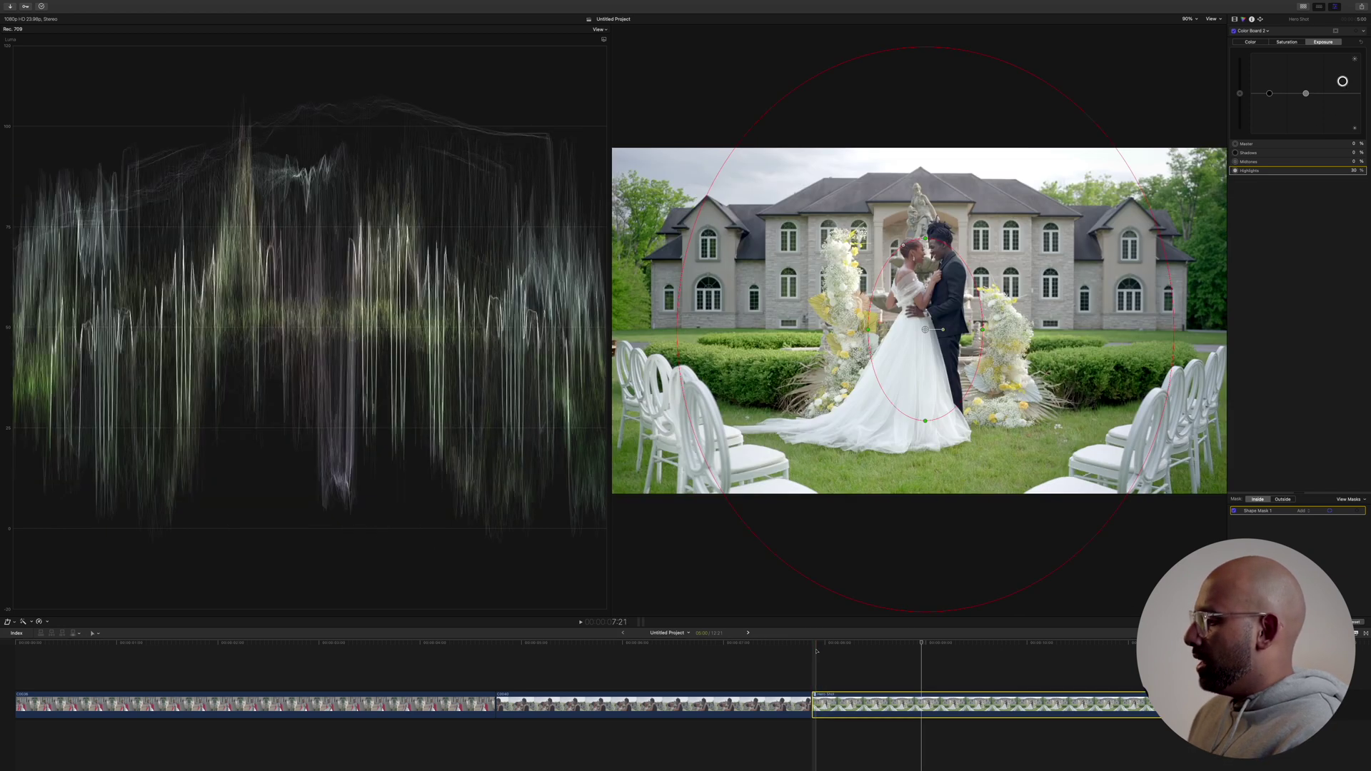
left_click(816, 644)
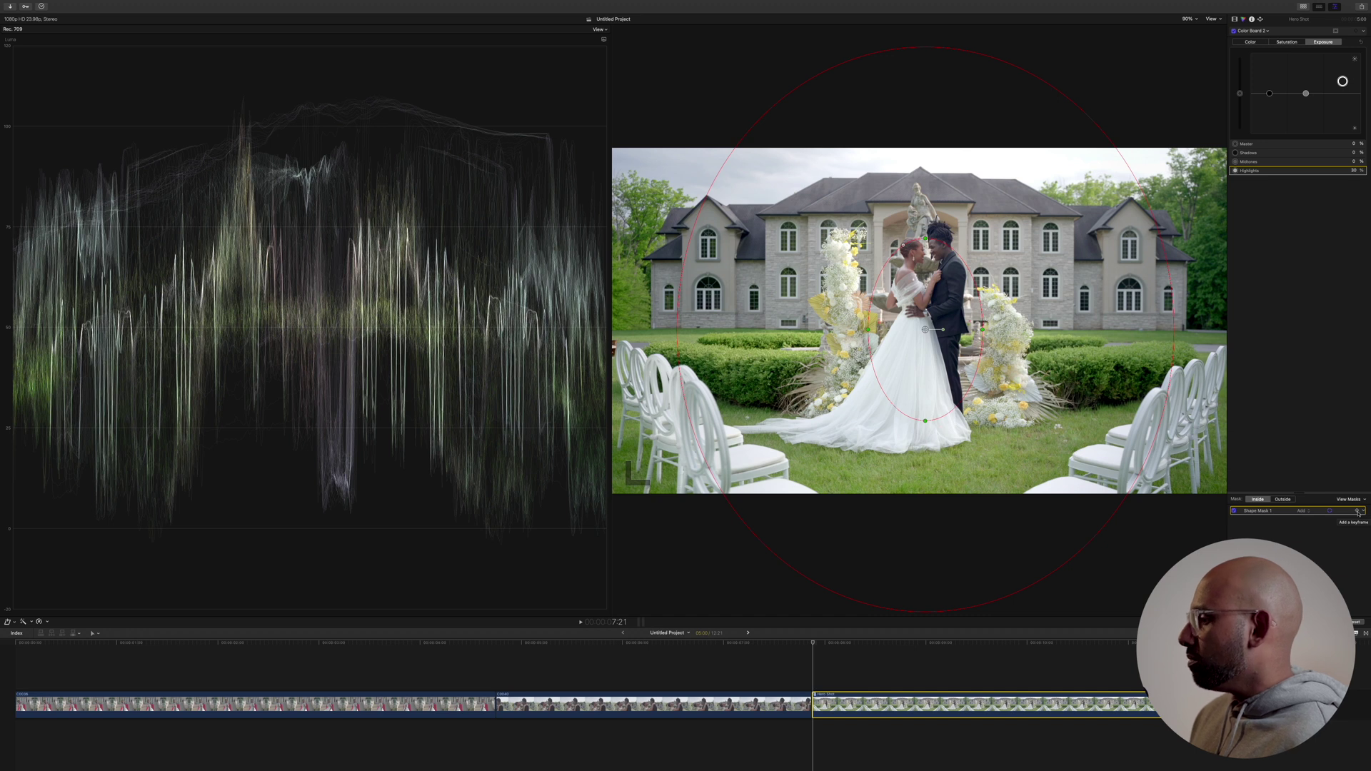
- Keyframe Shape Mask 1 and reposition it at later frames so it tracks the couple
left_click(1357, 512)
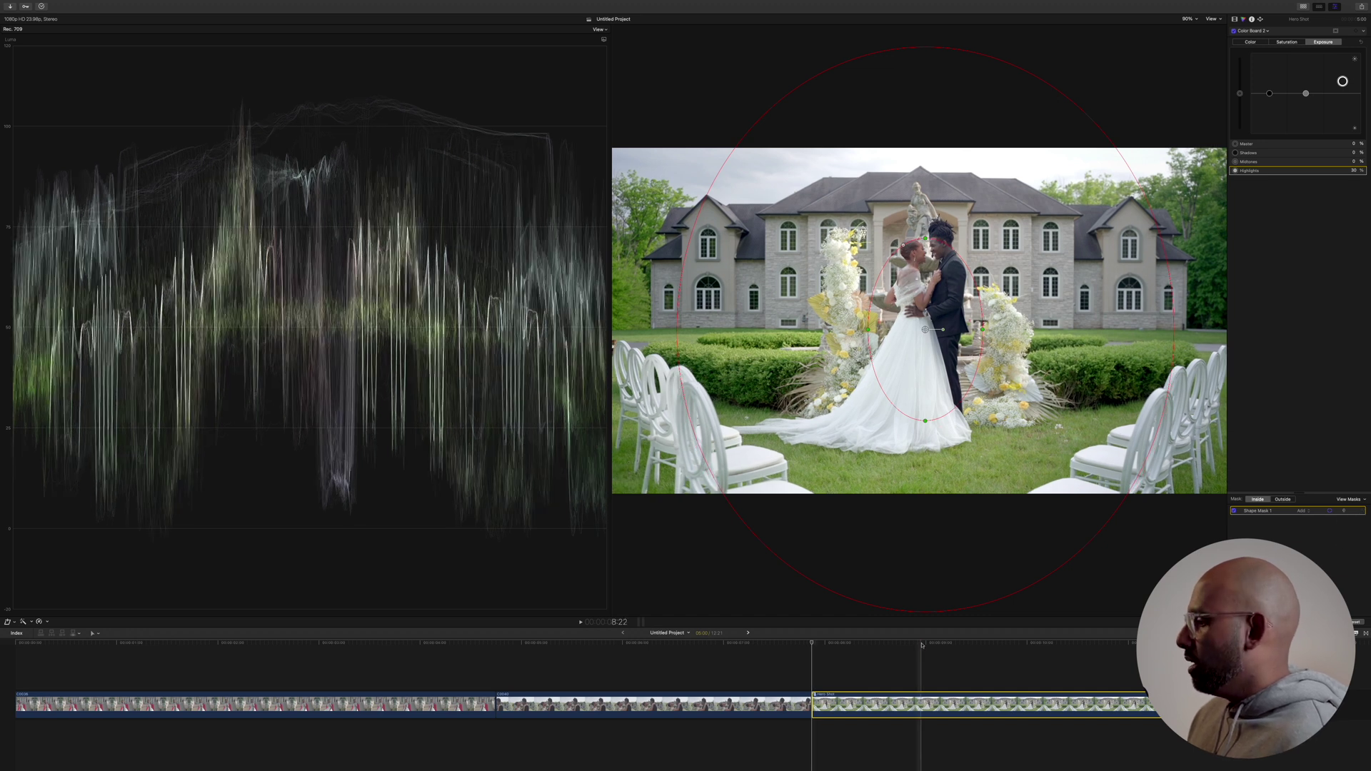
left_click_drag(921, 641, 1189, 641)
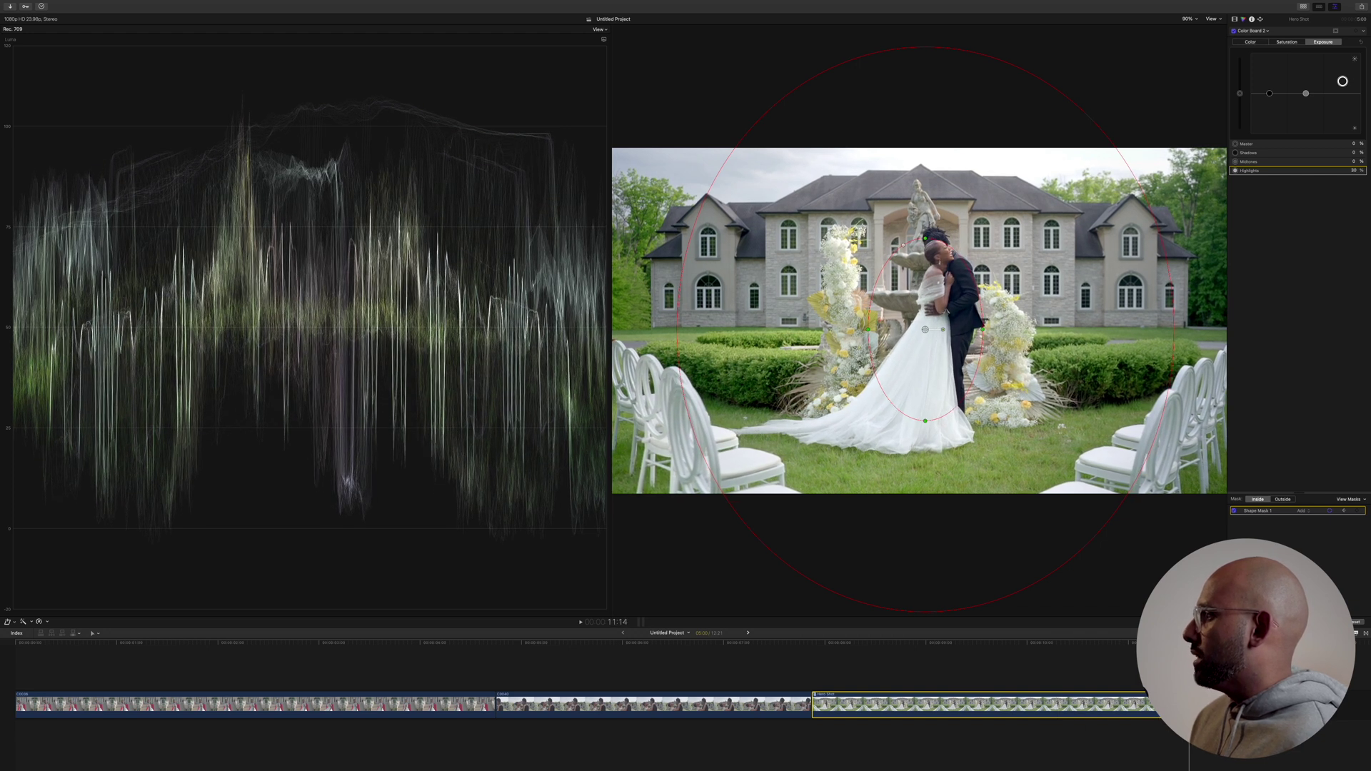
left_click_drag(929, 359, 947, 349)
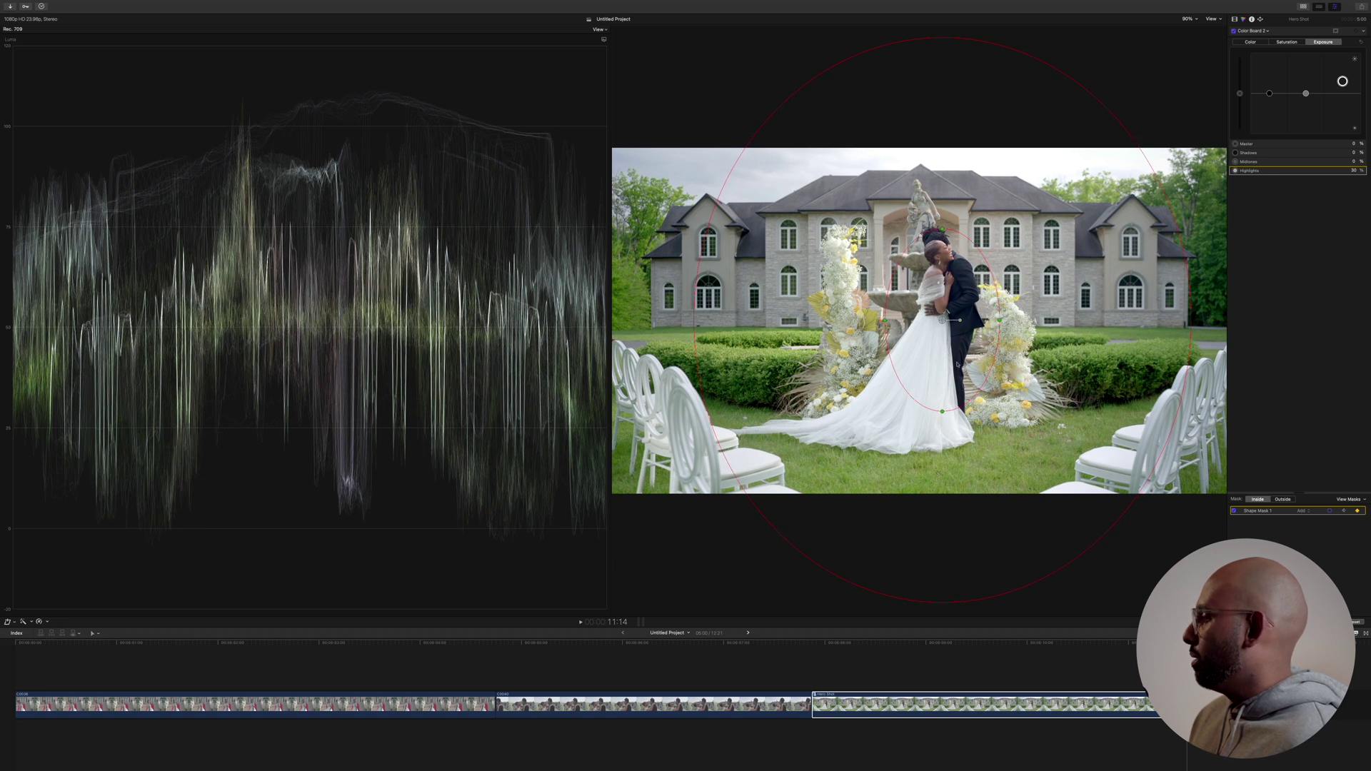
left_click(1314, 703)
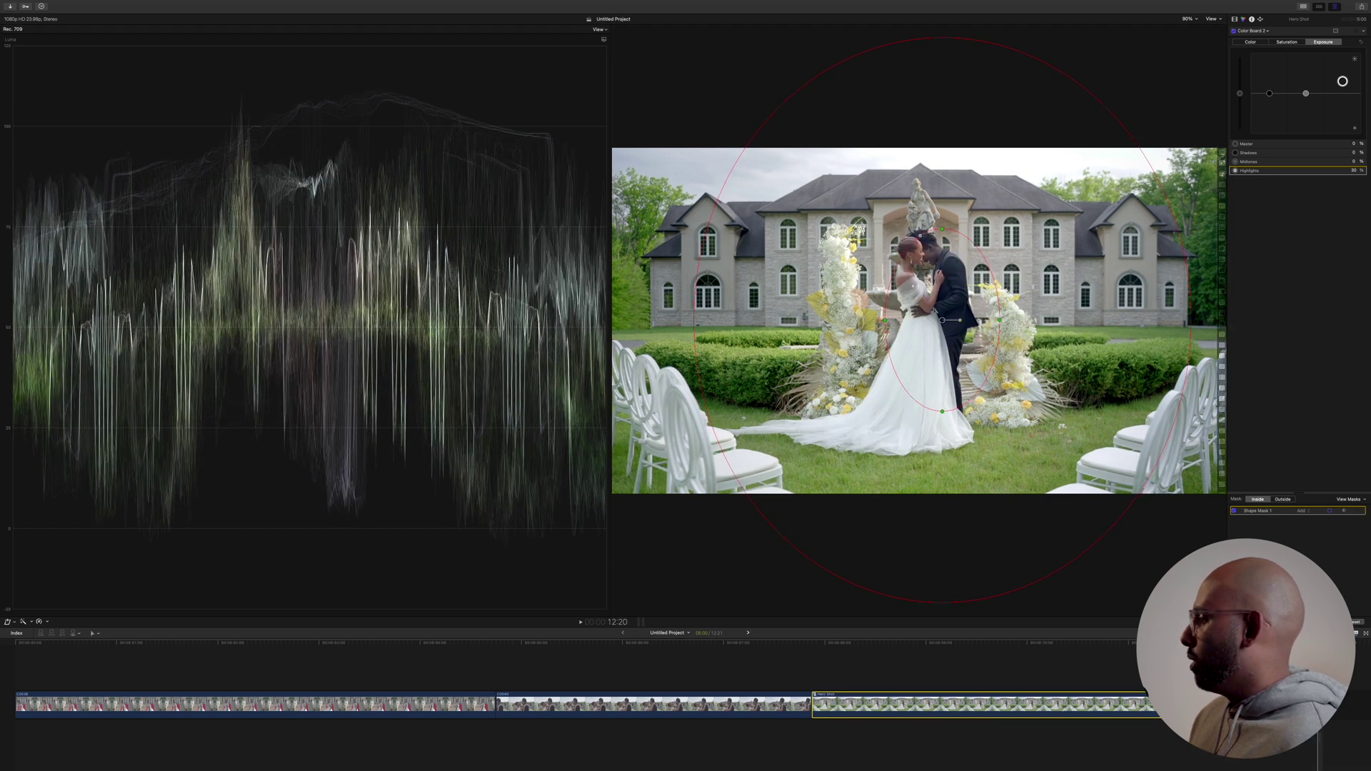
key("Right")
key("Left")
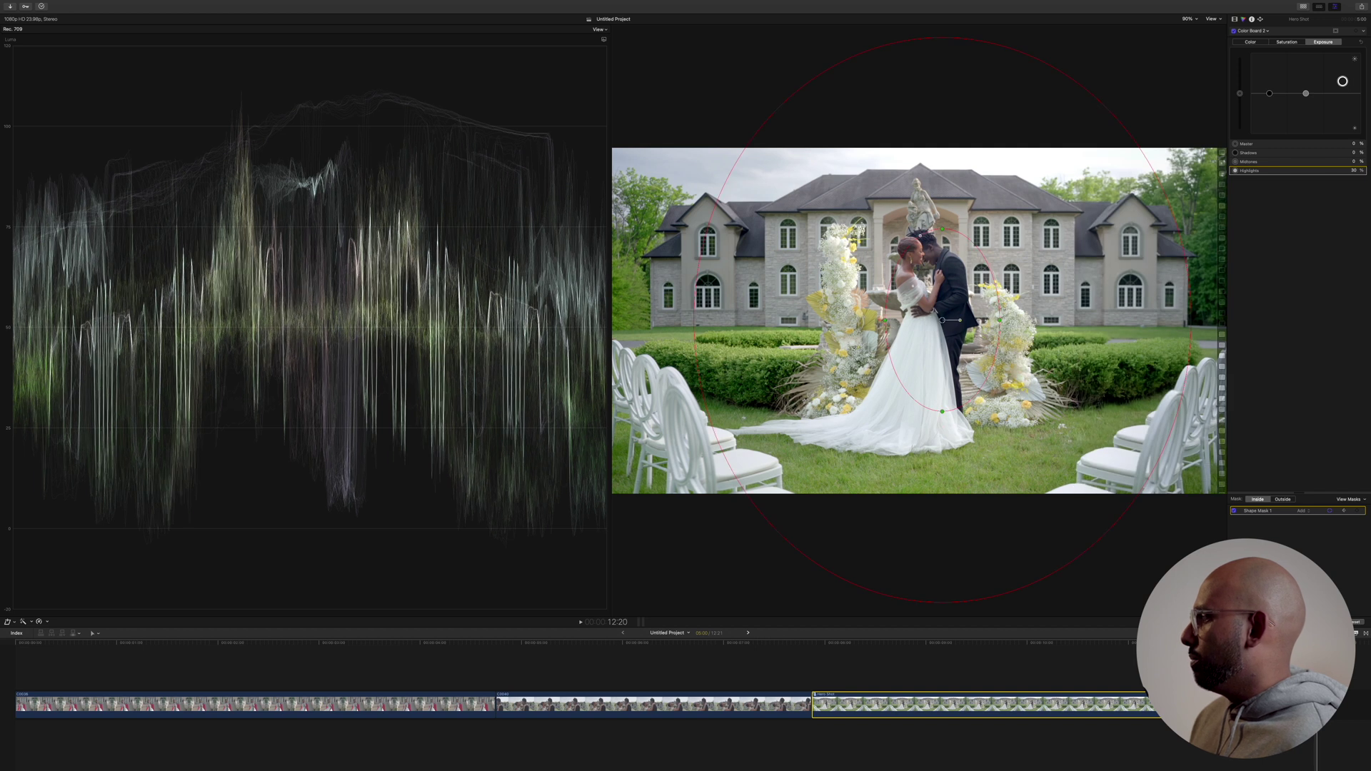
left_click_drag(930, 364, 909, 369)
left_click_drag(827, 638, 1086, 684)
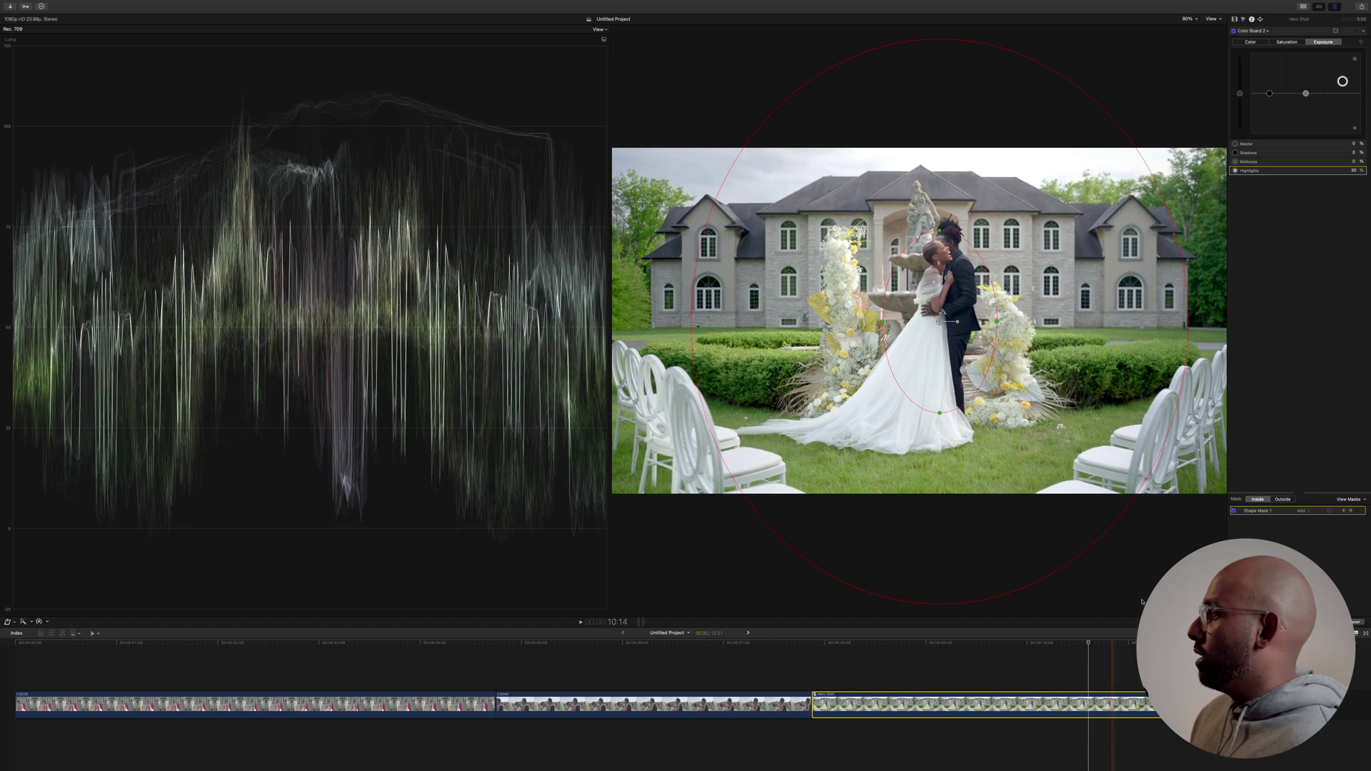
- Darken Midtones outside the couple's mask to -22%, hide the mask outline, and play back the clip
left_click(1282, 500)
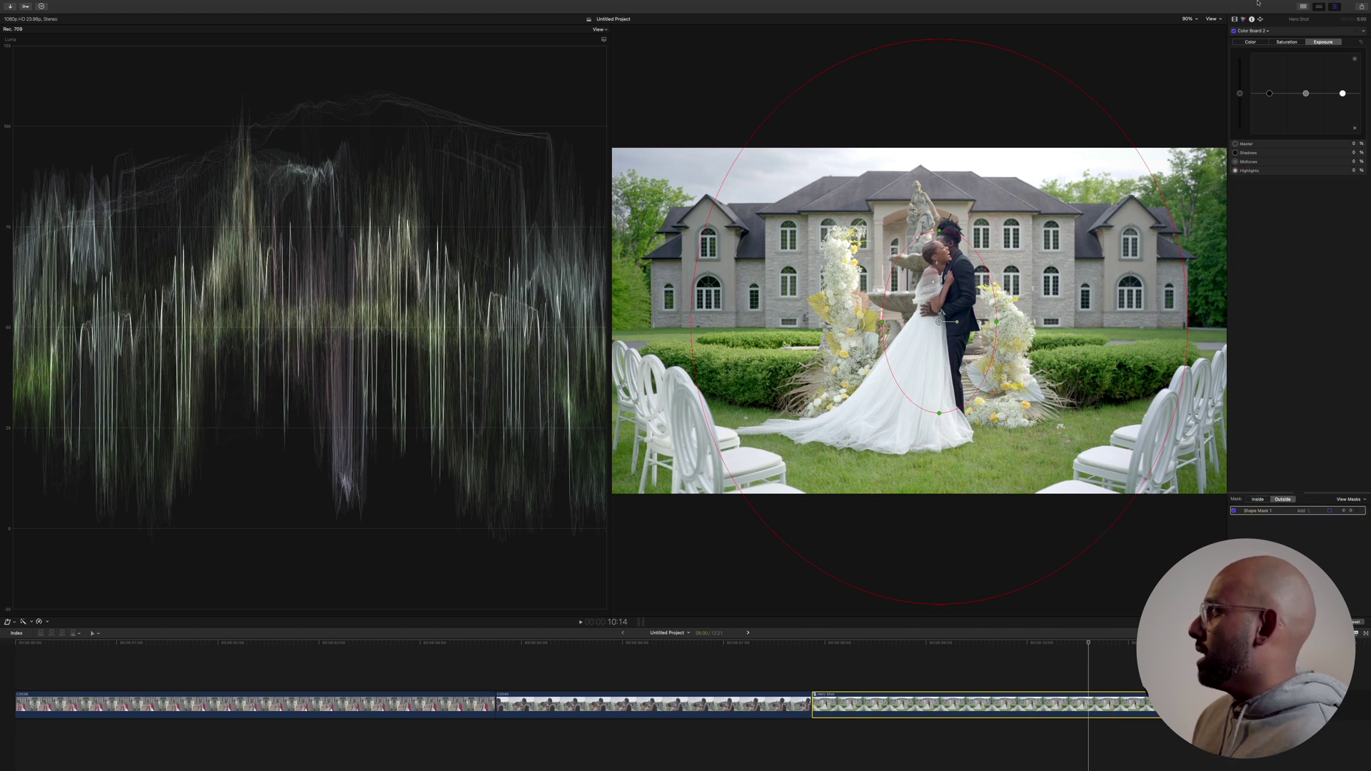
left_click_drag(1306, 94, 1306, 105)
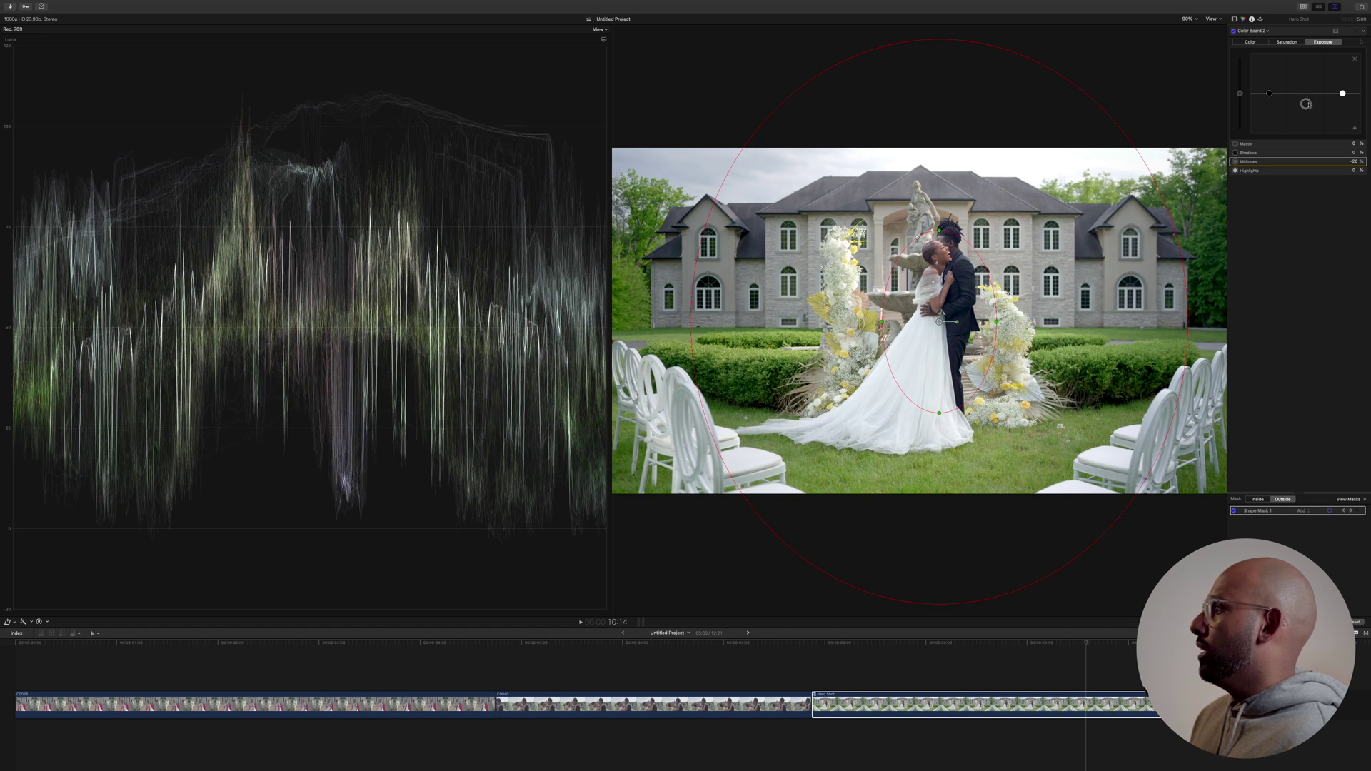
left_click(1330, 511)
left_click(820, 642)
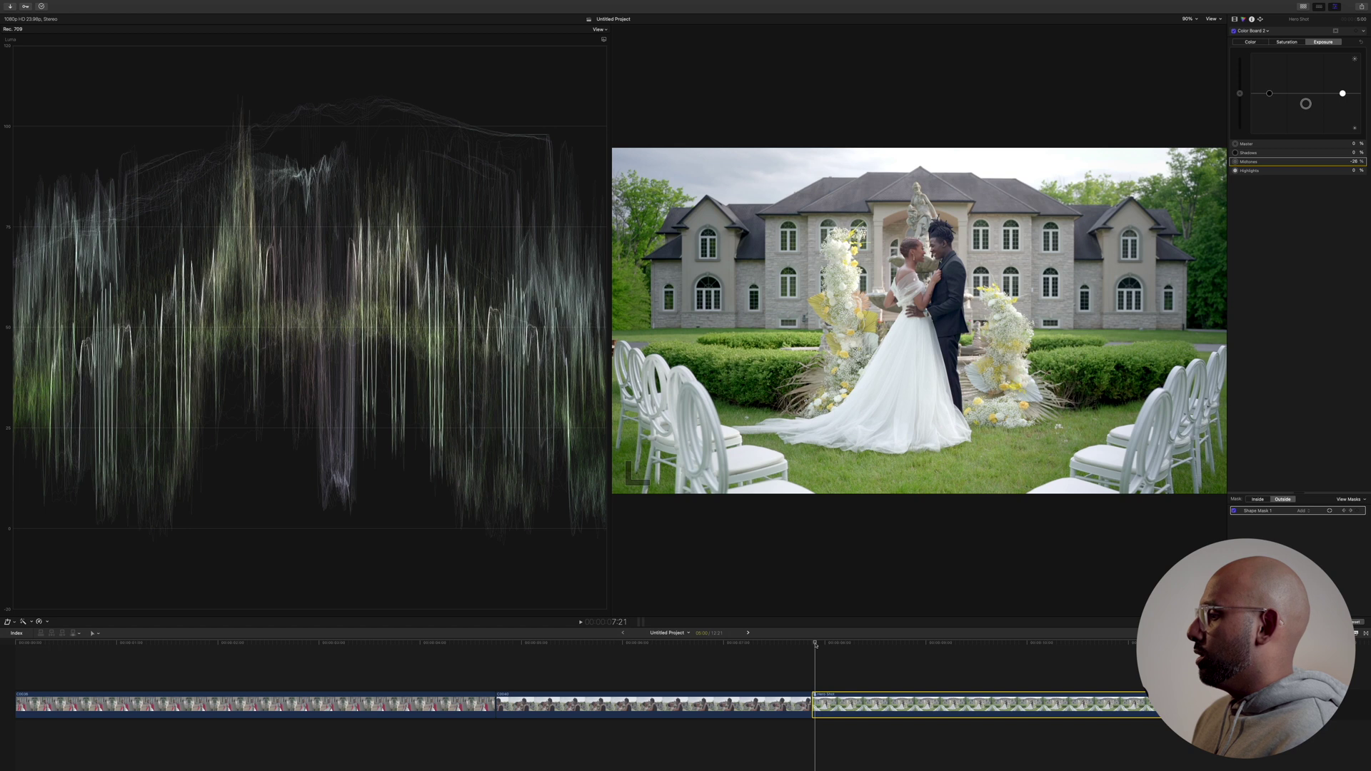
key("space")
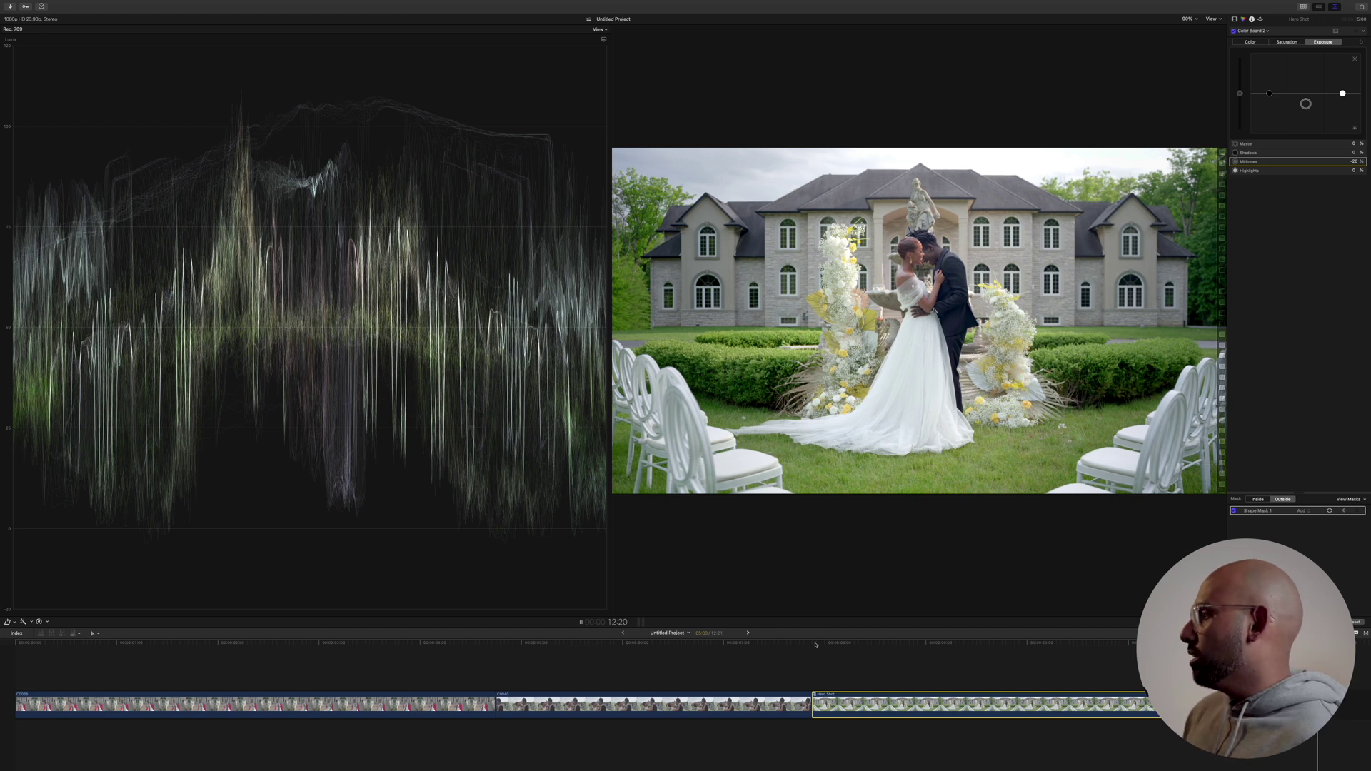
- Add Color Curves to the Hero Shot clip, pulling blue slightly down and nudging green
left_click(1256, 32)
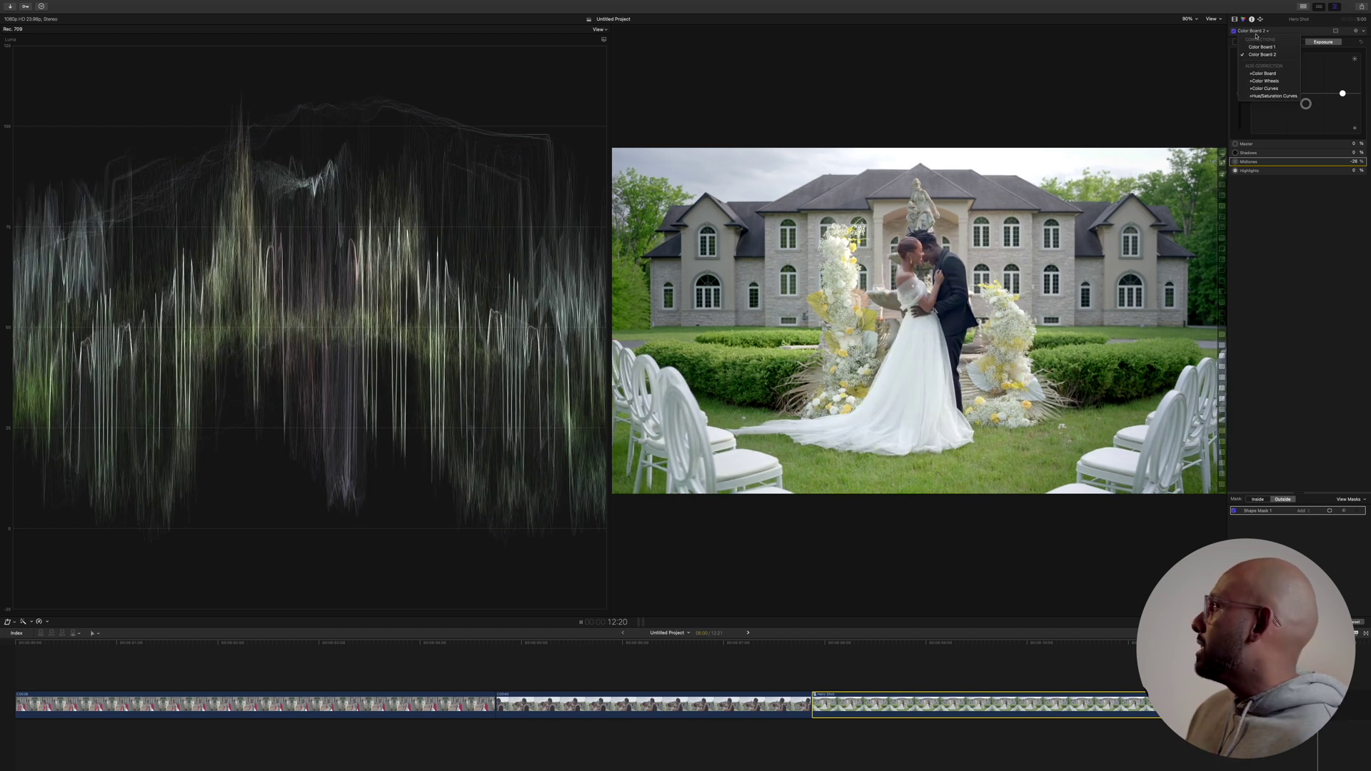
left_click(1266, 89)
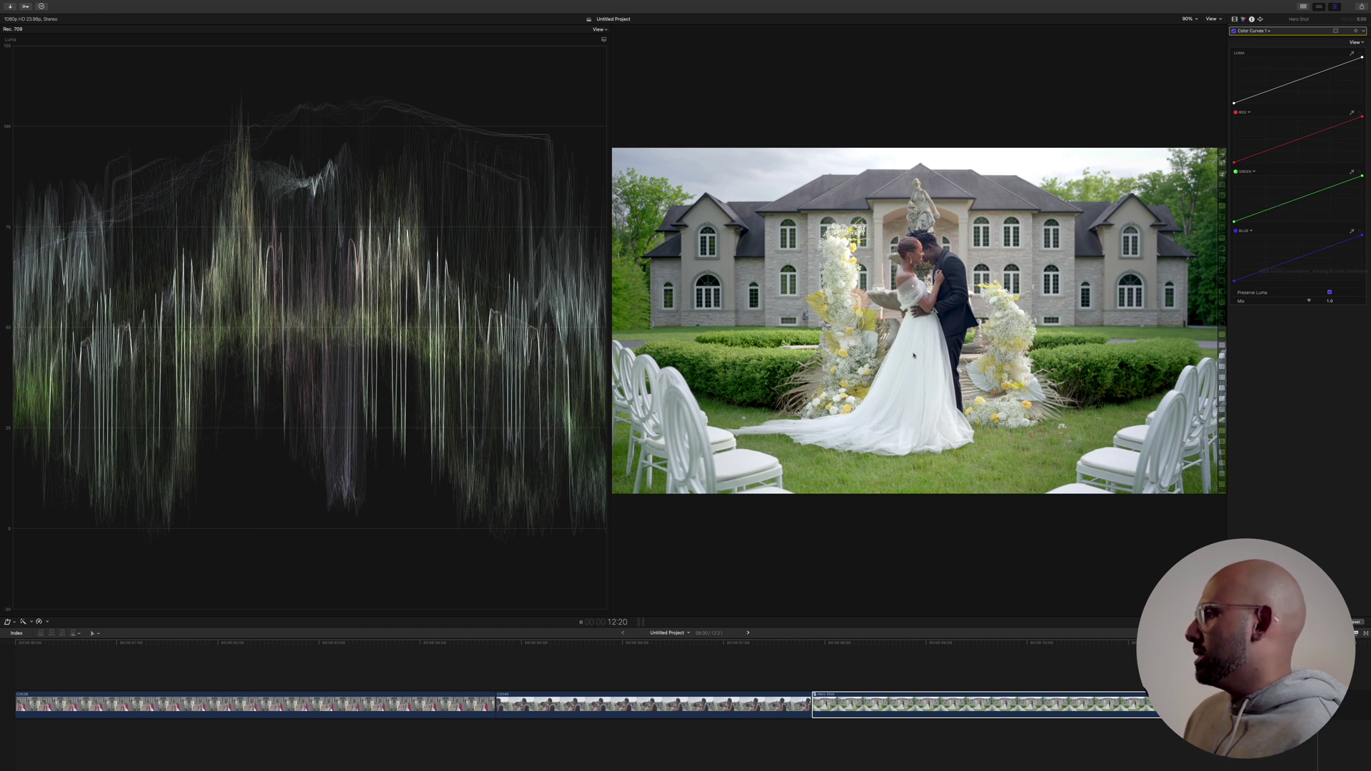
left_click(1323, 249)
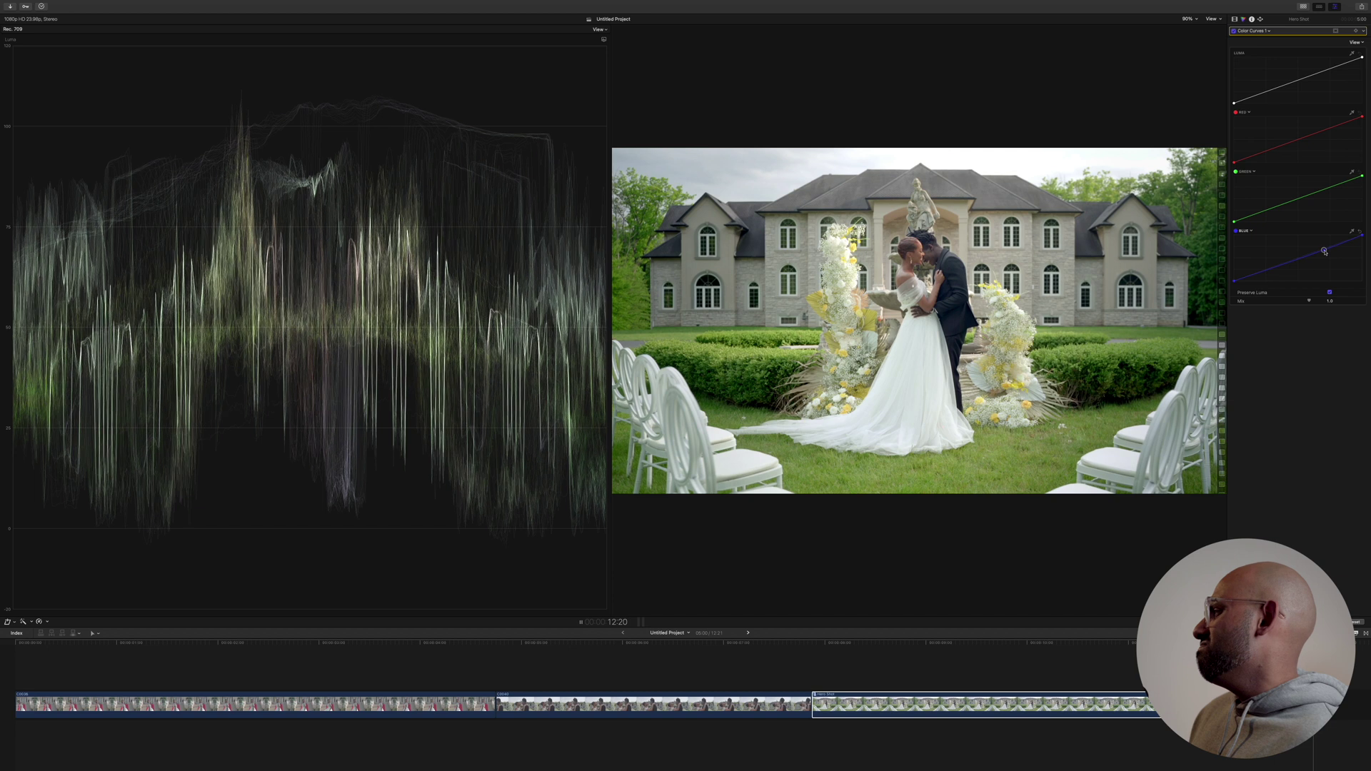
left_click_drag(1324, 252, 1326, 253)
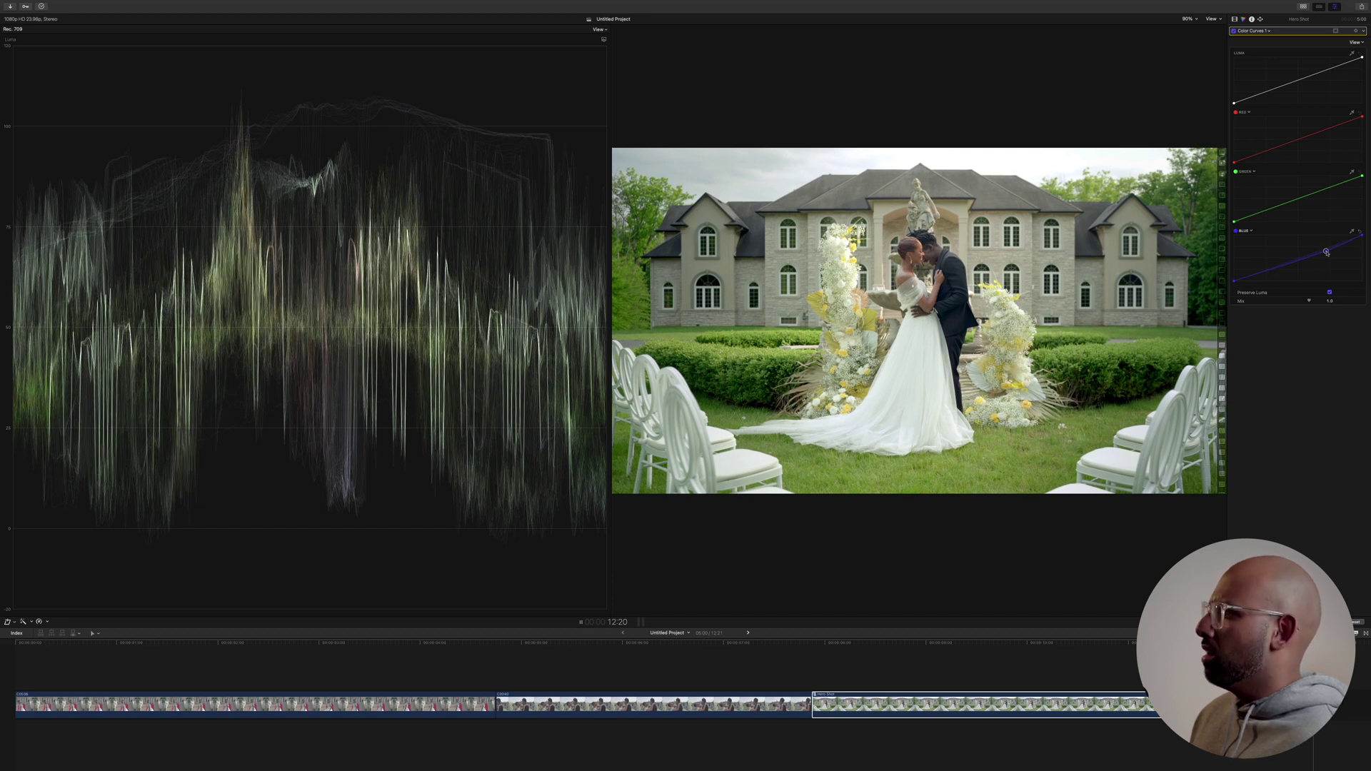
left_click(1302, 199)
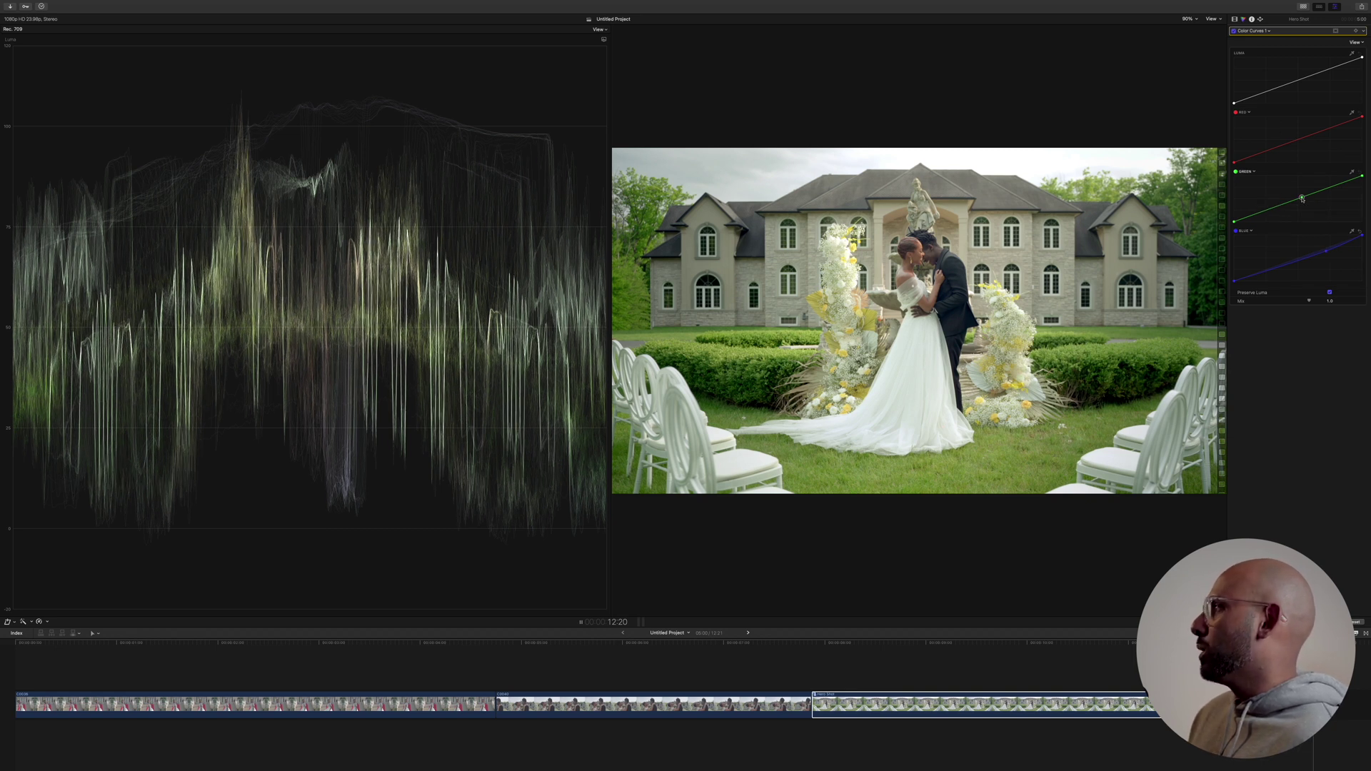
left_click_drag(1302, 199, 1302, 200)
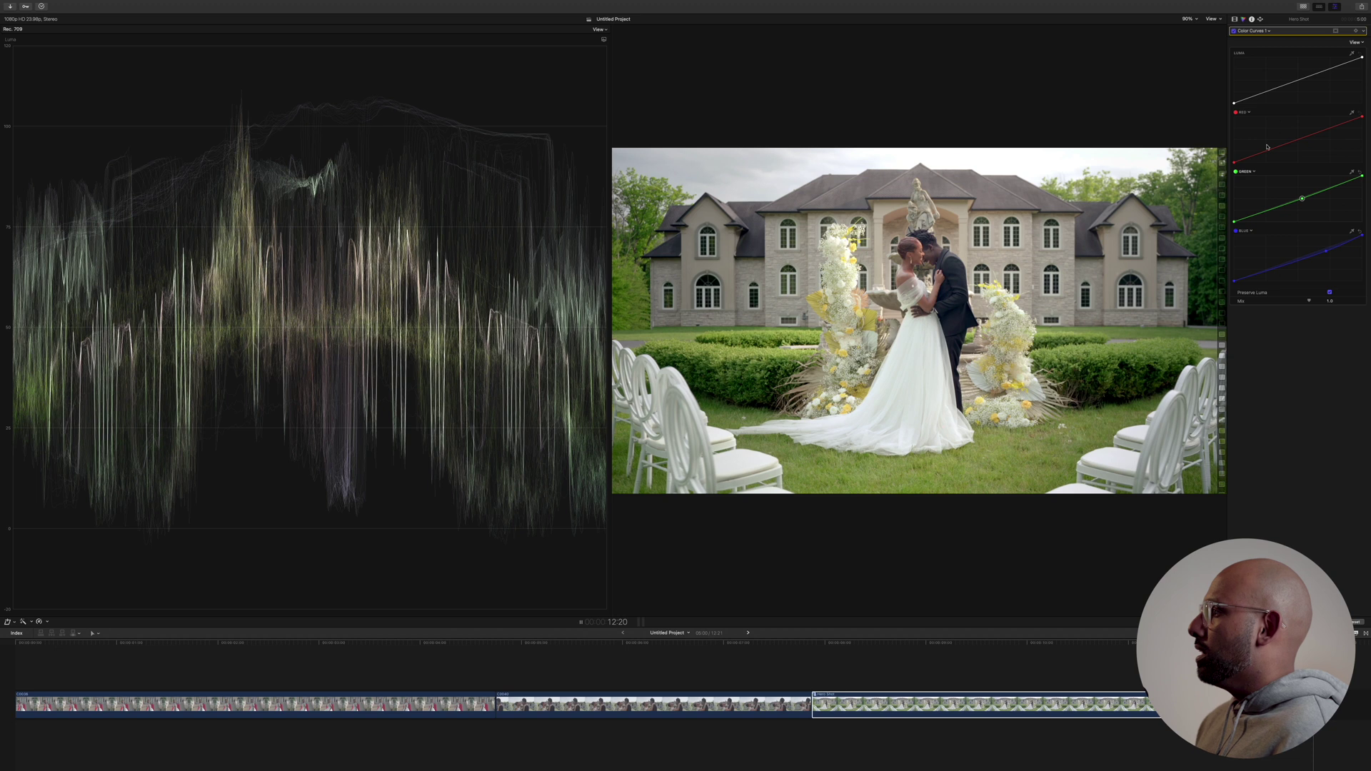
left_click(1234, 31)
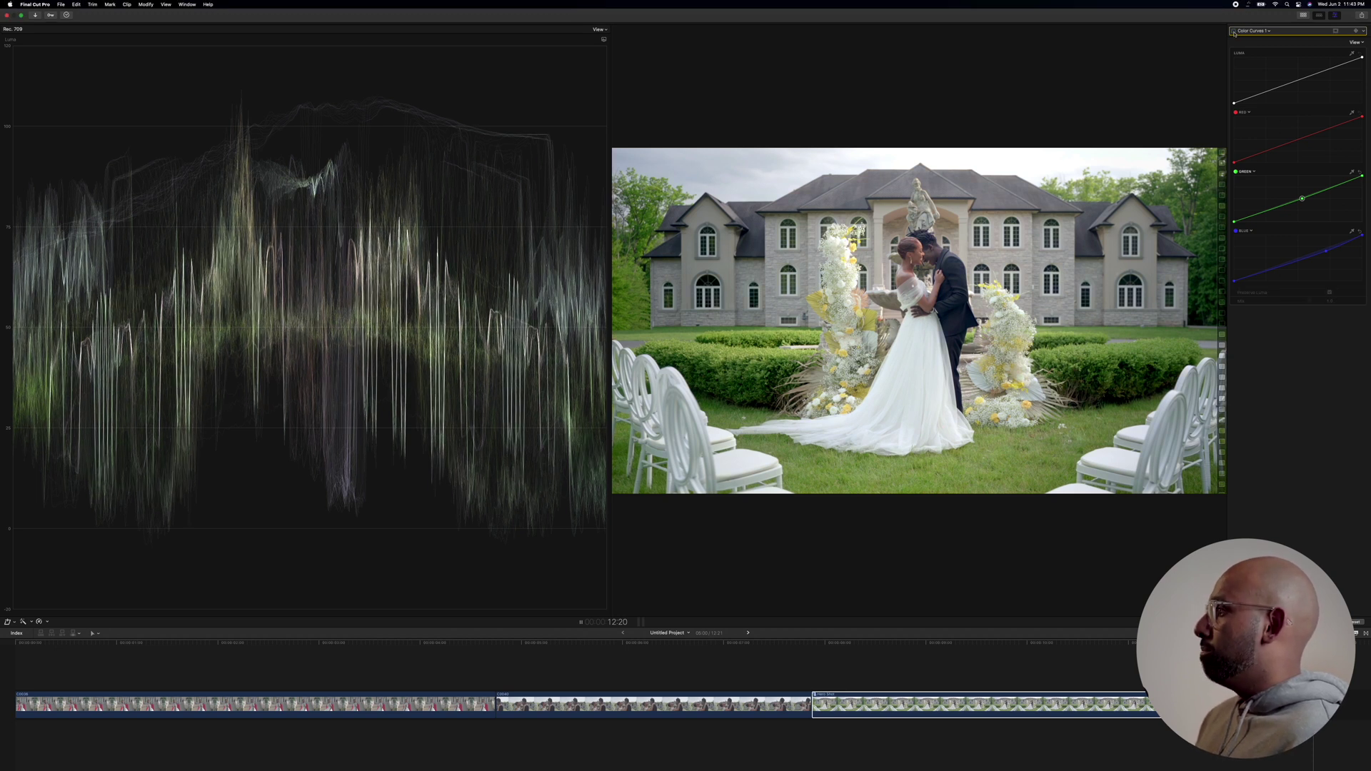
left_click(1234, 31)
left_click(1233, 31)
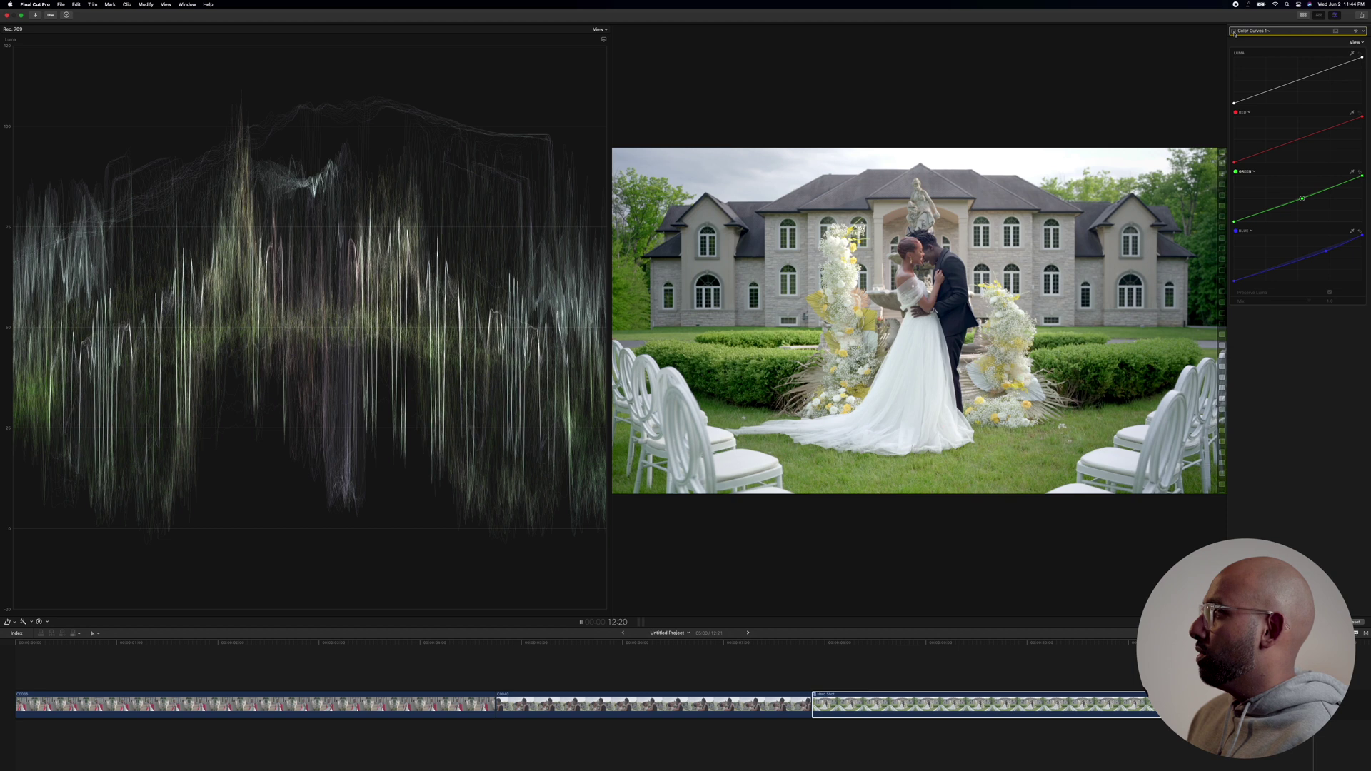
left_click(1233, 32)
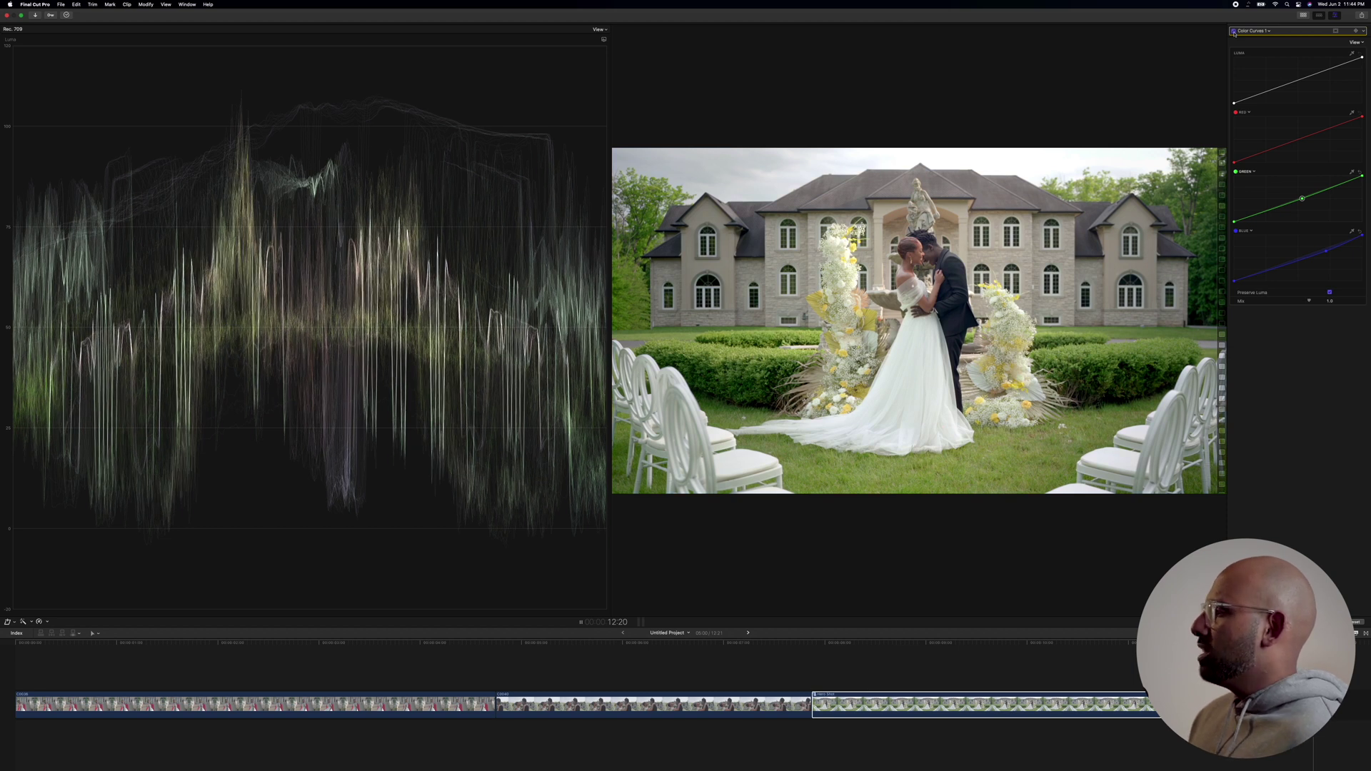